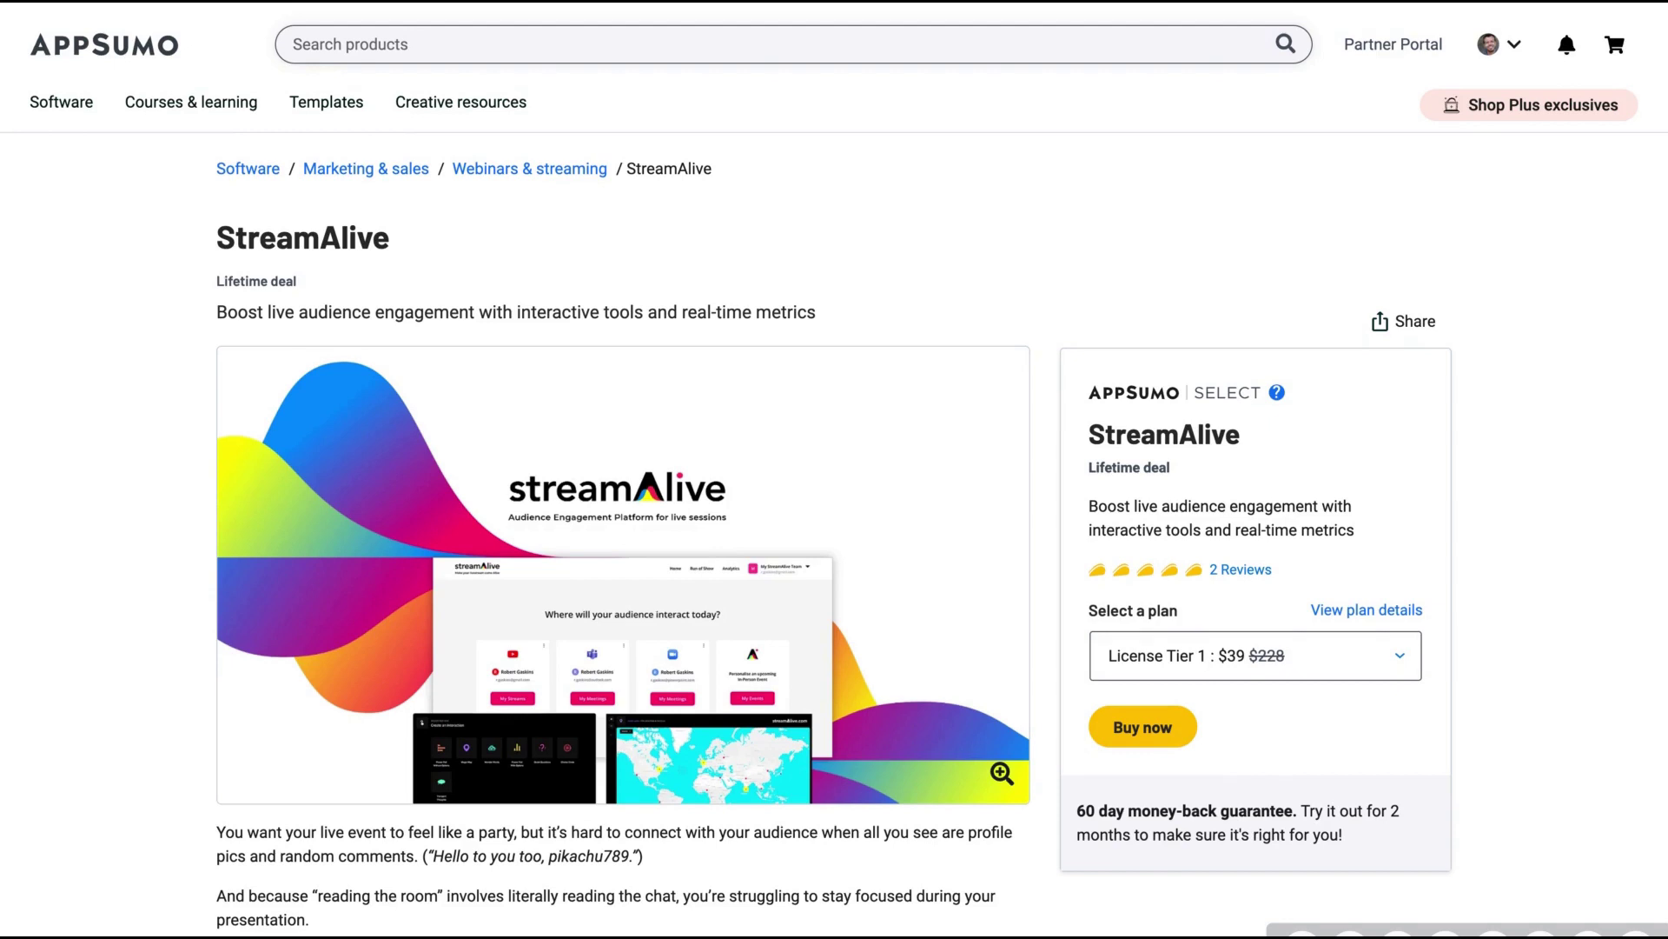
Scroll the AppSumo StreamAlive page past the overview screenshots to the License Tier plans.
scroll(1060, 624, "down", 1)
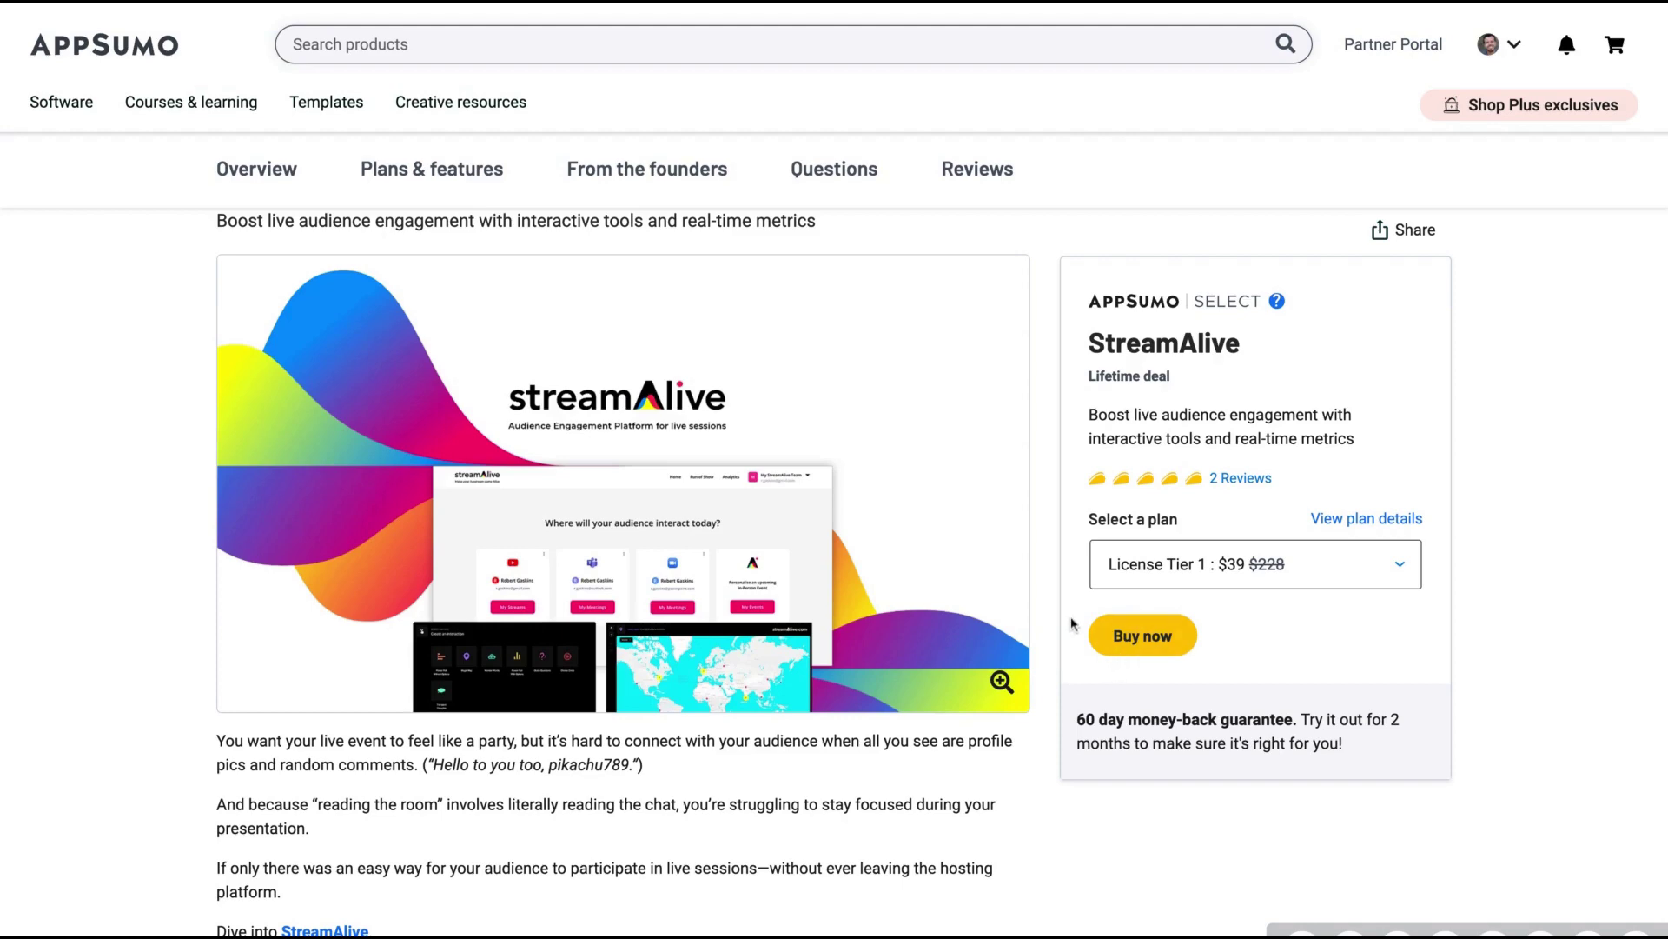
scroll(1074, 625, "down", 3)
scroll(1074, 624, "up", 2)
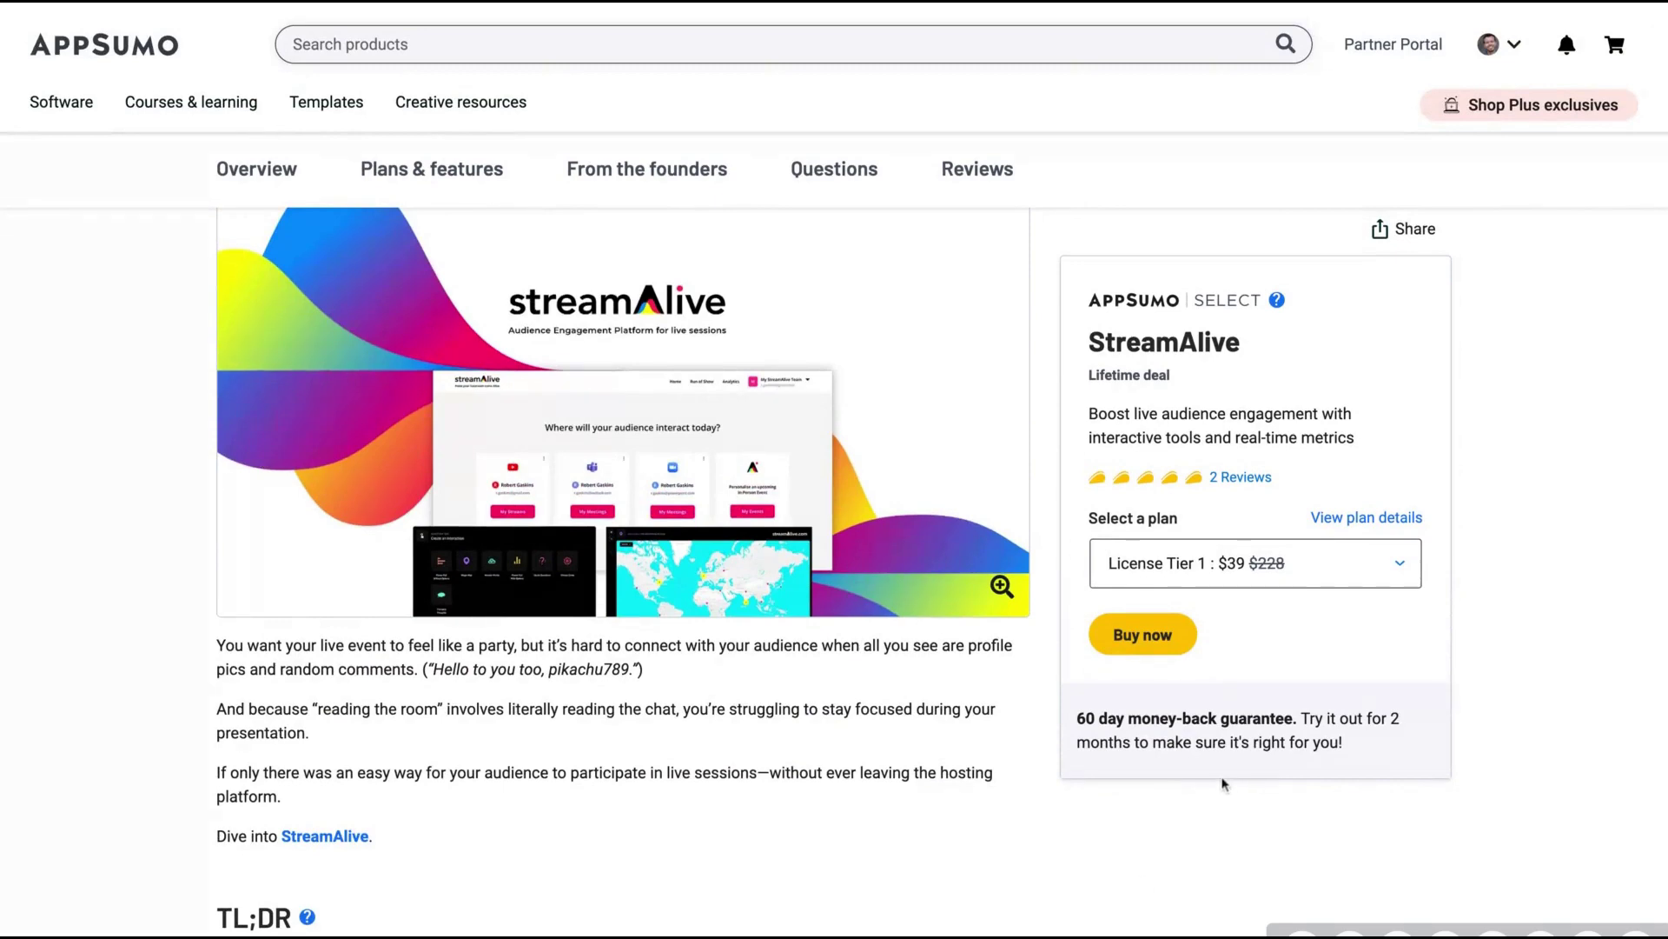
scroll(1164, 708, "down", 5)
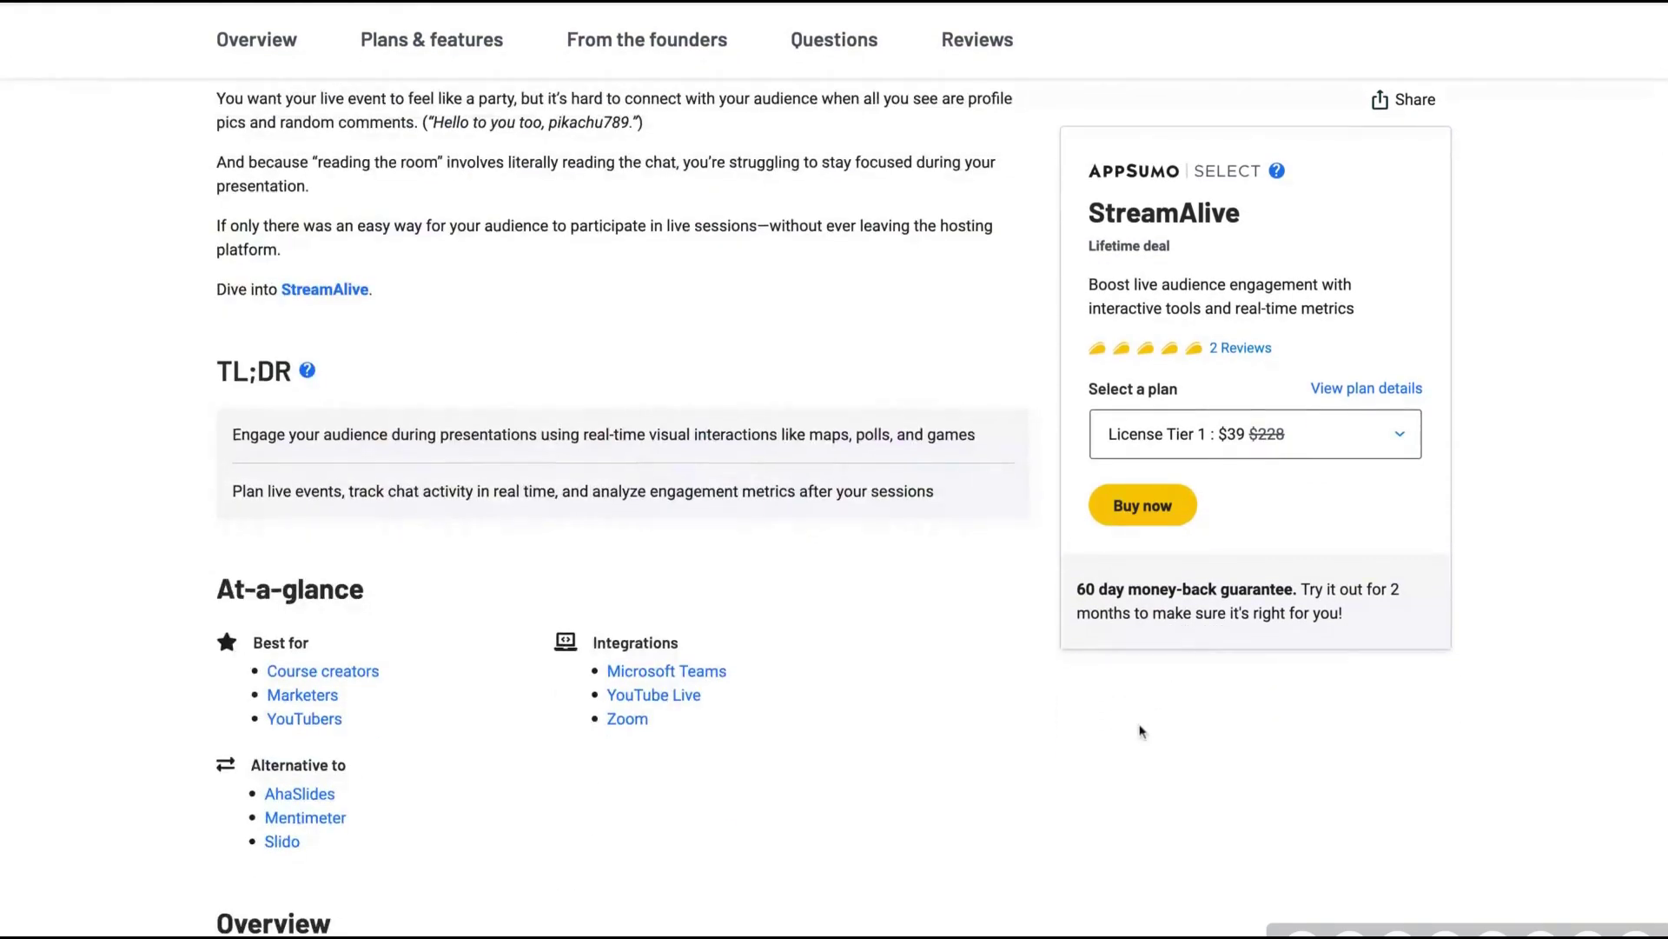
scroll(1114, 600, "down", 5)
scroll(1114, 600, "down", 2)
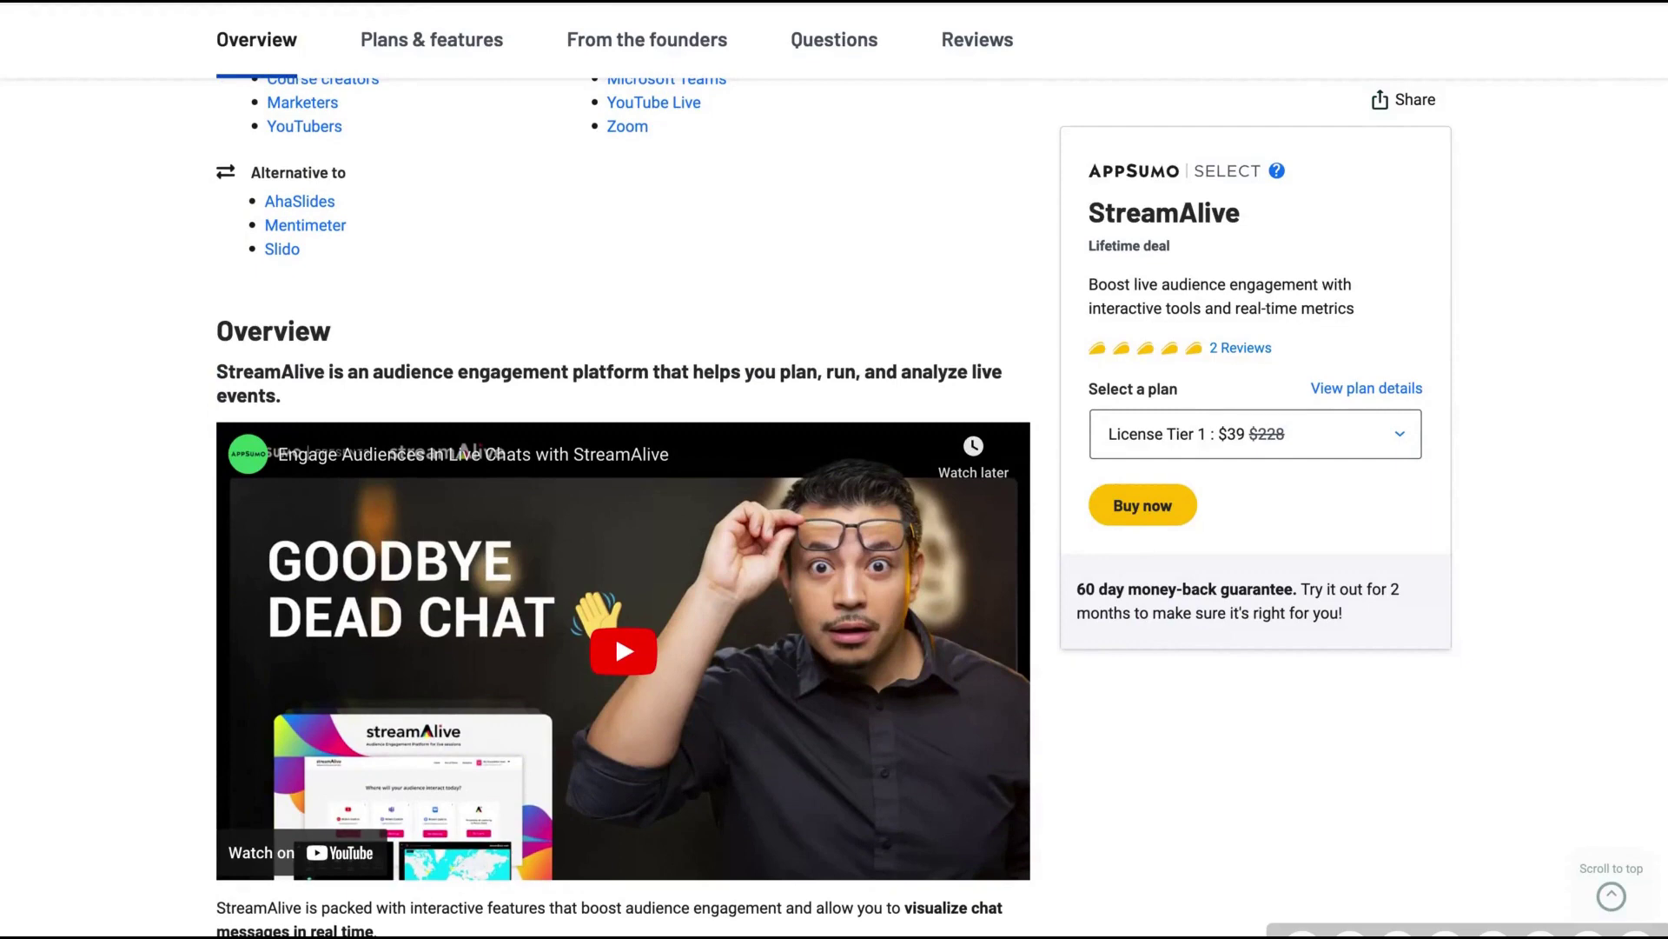
scroll(624, 504, "down", 1)
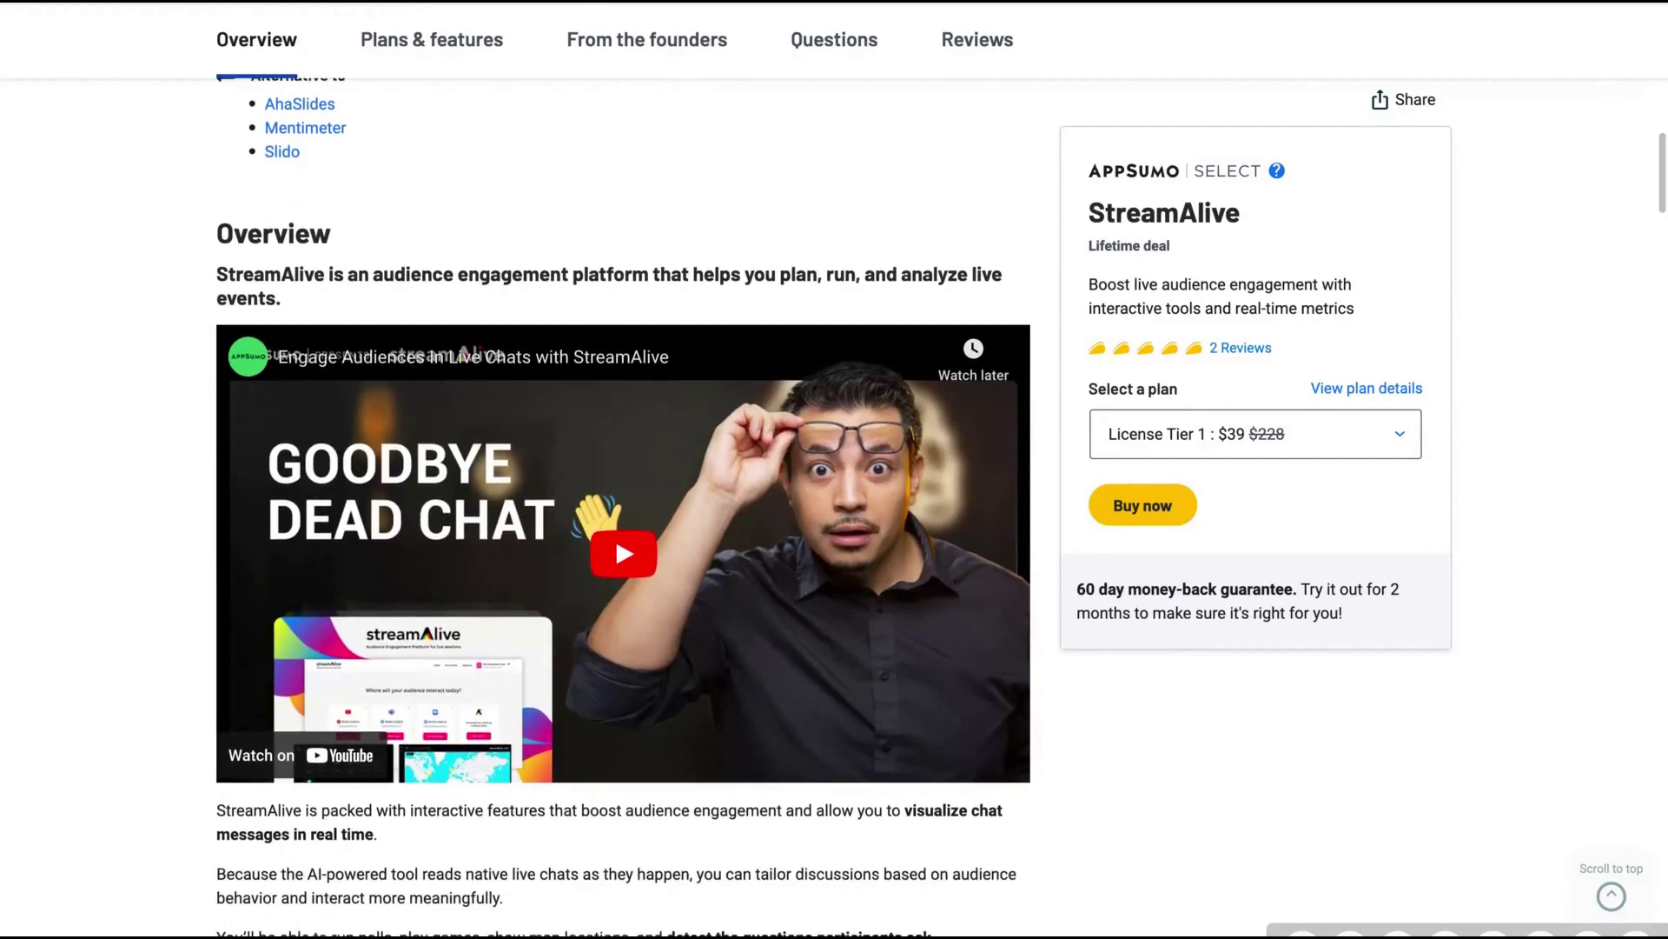
scroll(624, 504, "down", 3)
scroll(622, 511, "down", 5)
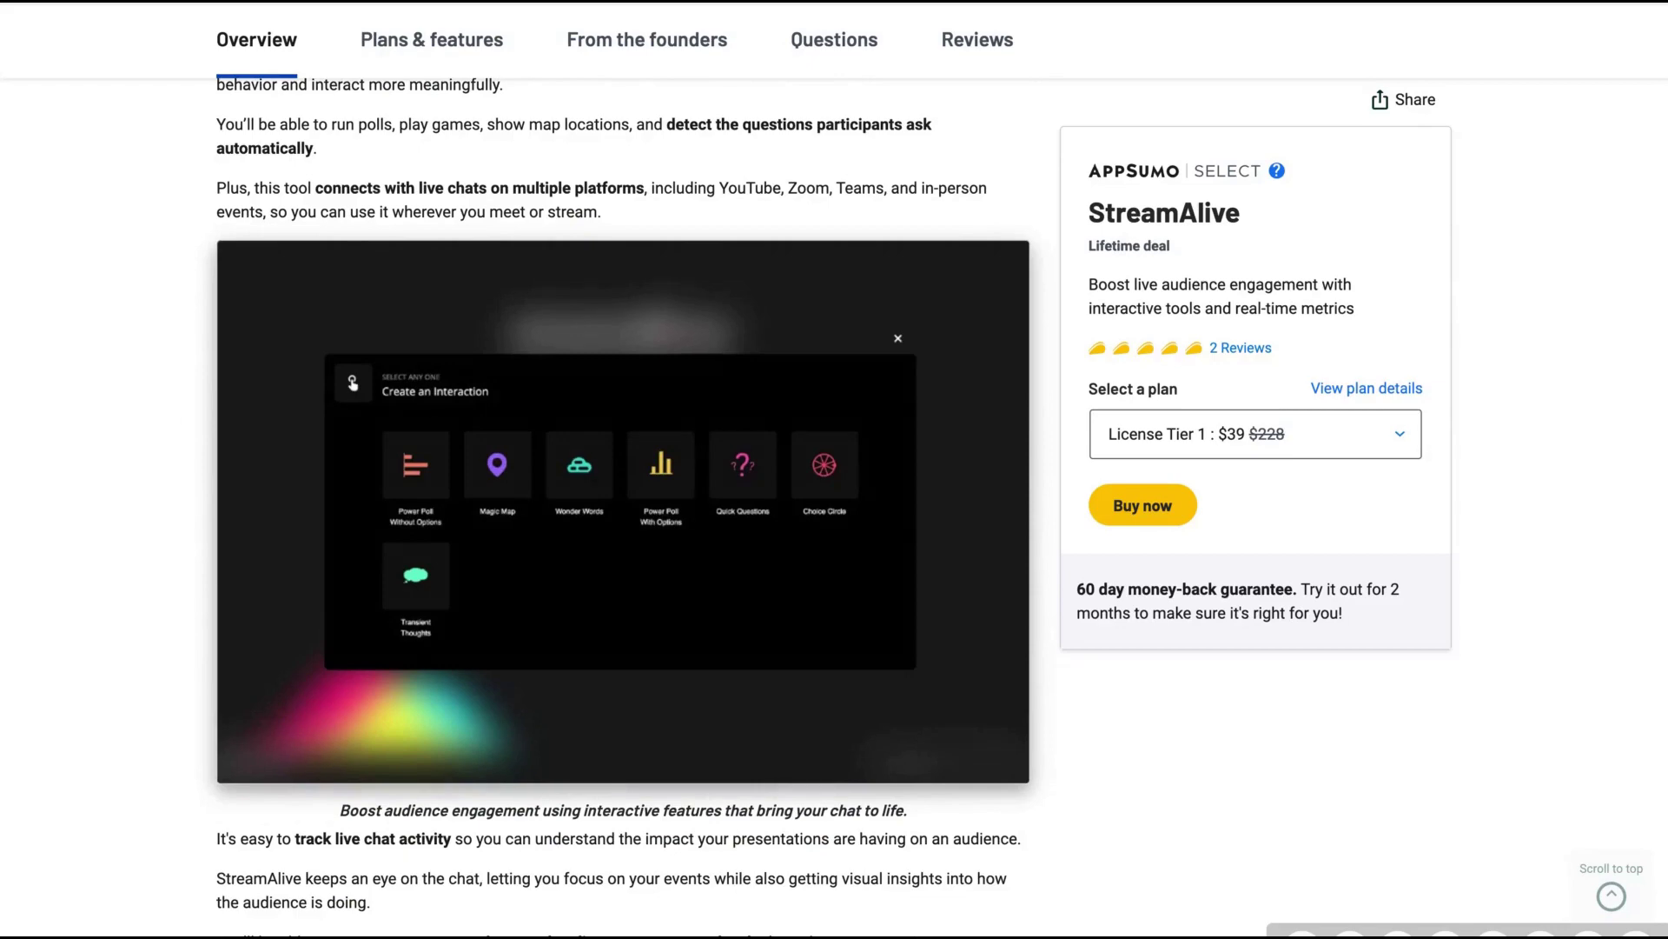
scroll(1051, 591, "down", 1)
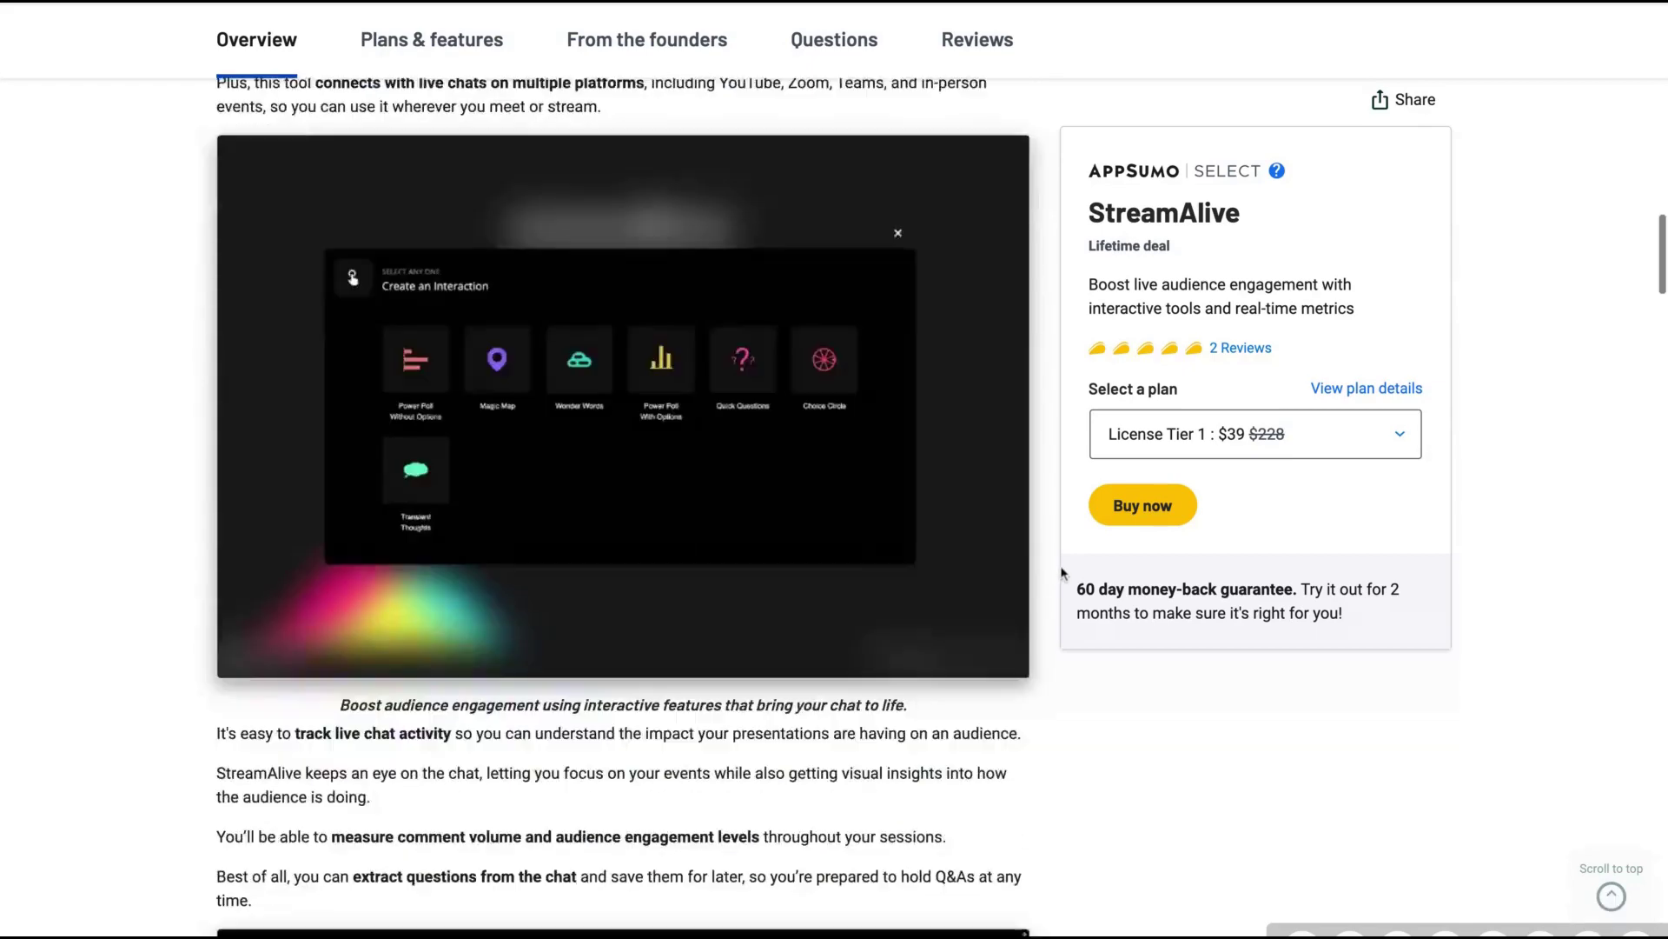
scroll(1062, 574, "down", 6)
scroll(1060, 565, "down", 8)
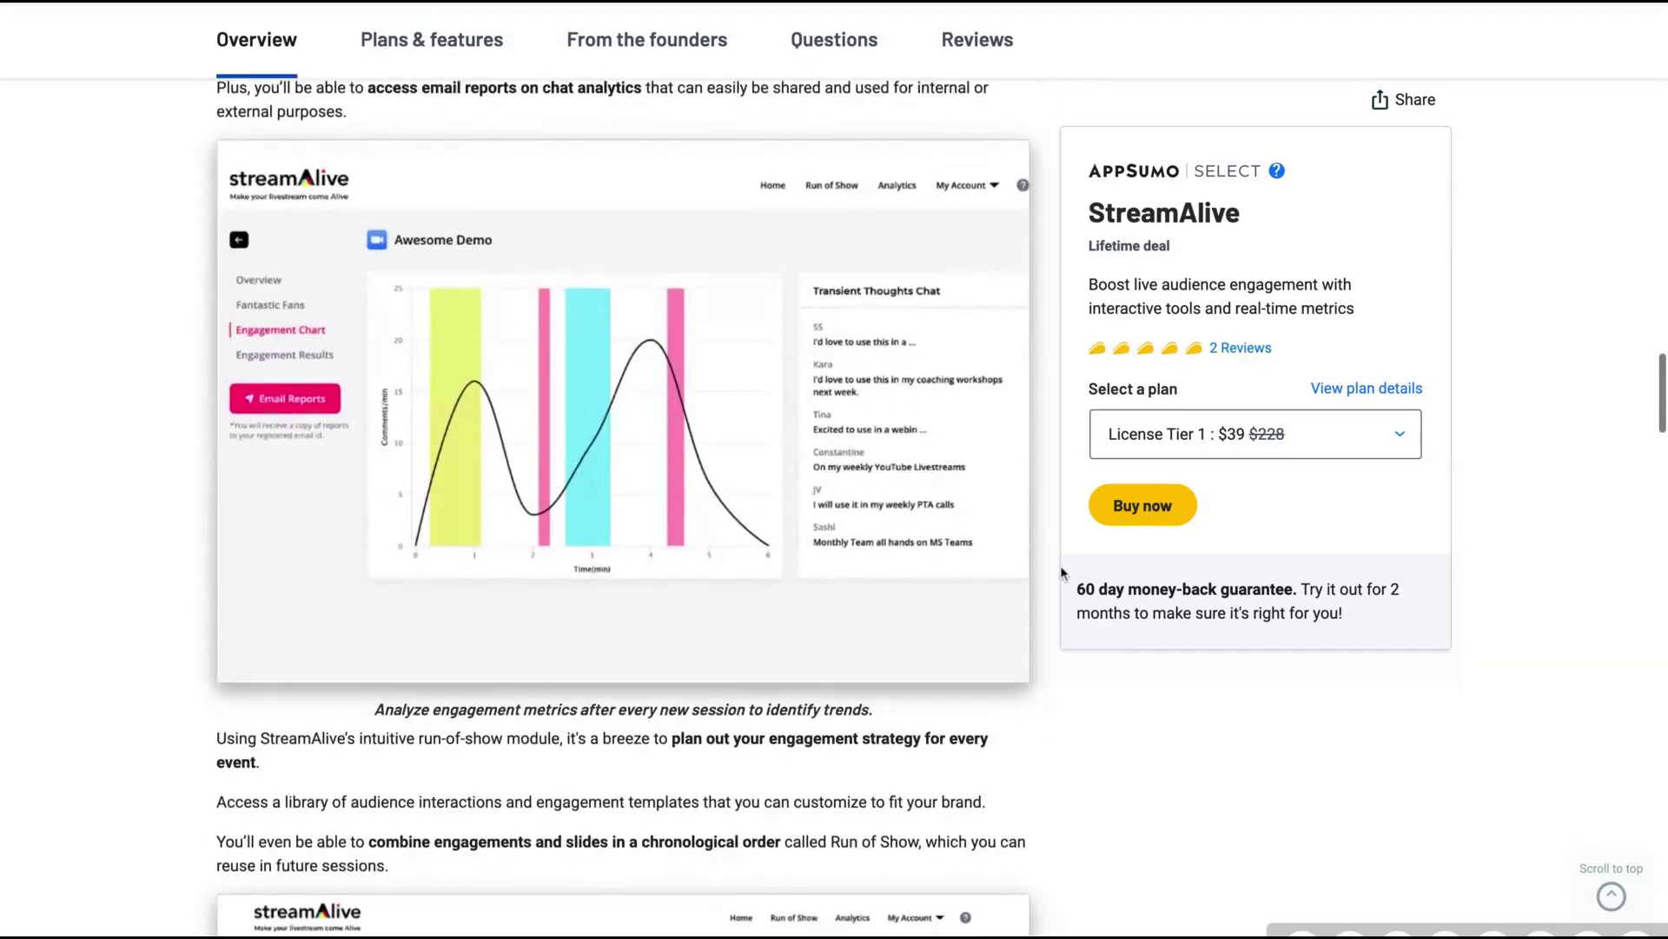
scroll(1035, 623, "down", 5)
Scroll to the license tier cards and highlight Tier 2's Custom branding feature.
scroll(1034, 623, "down", 2)
scroll(1033, 620, "down", 8)
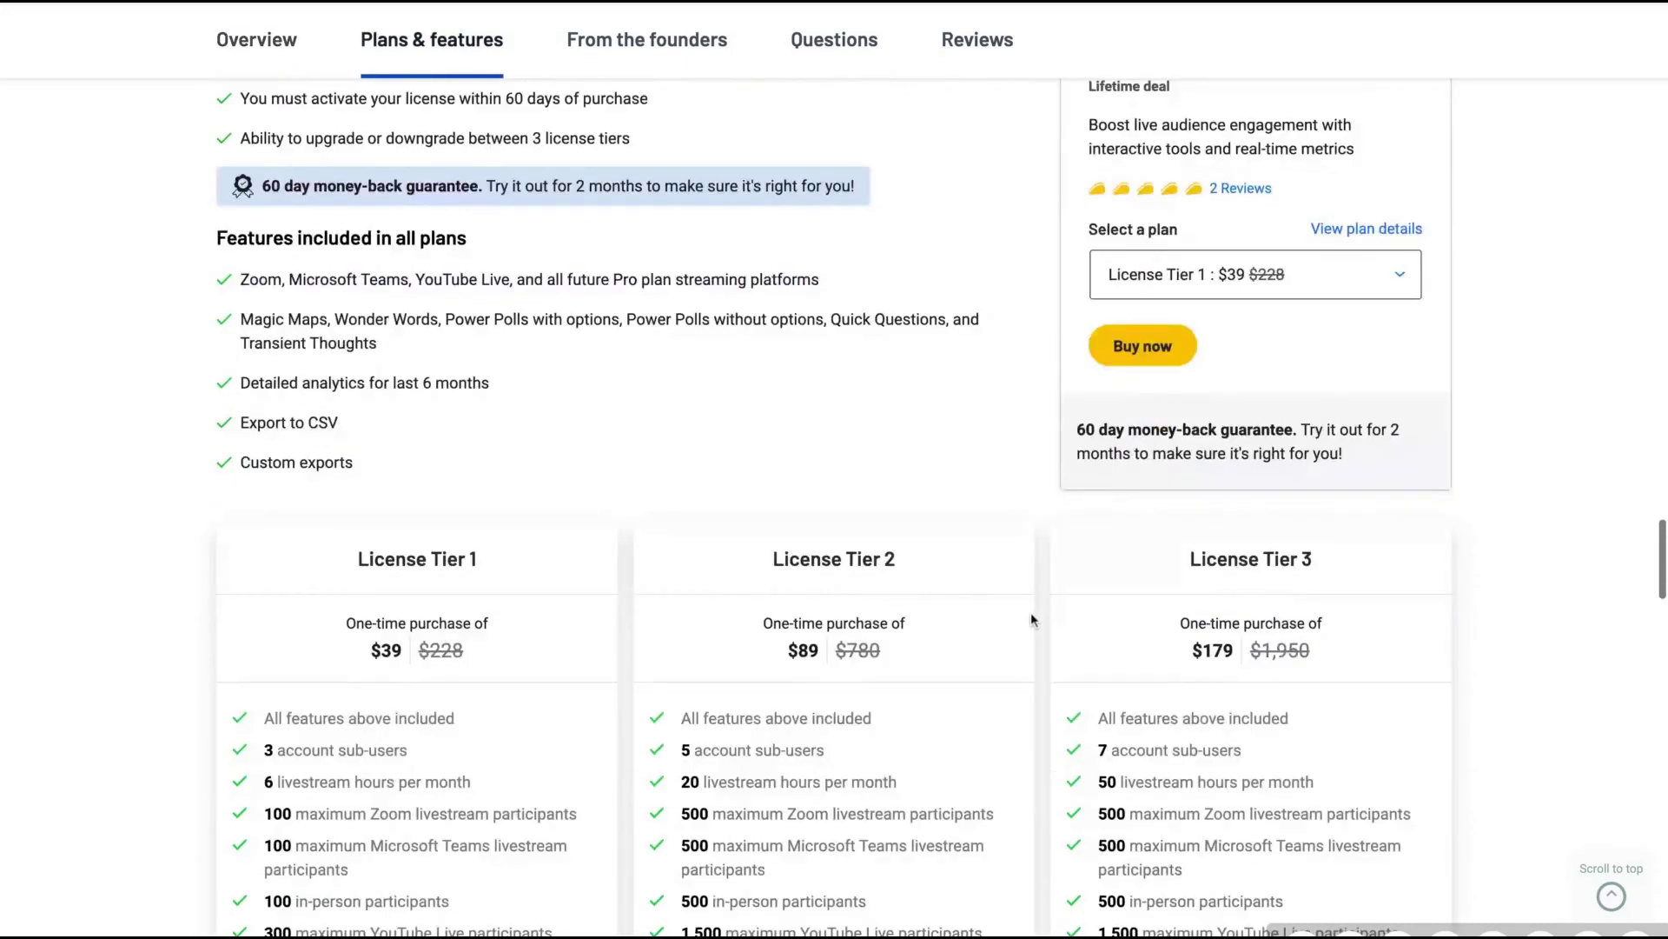
scroll(1031, 612, "down", 2)
scroll(1025, 613, "down", 2)
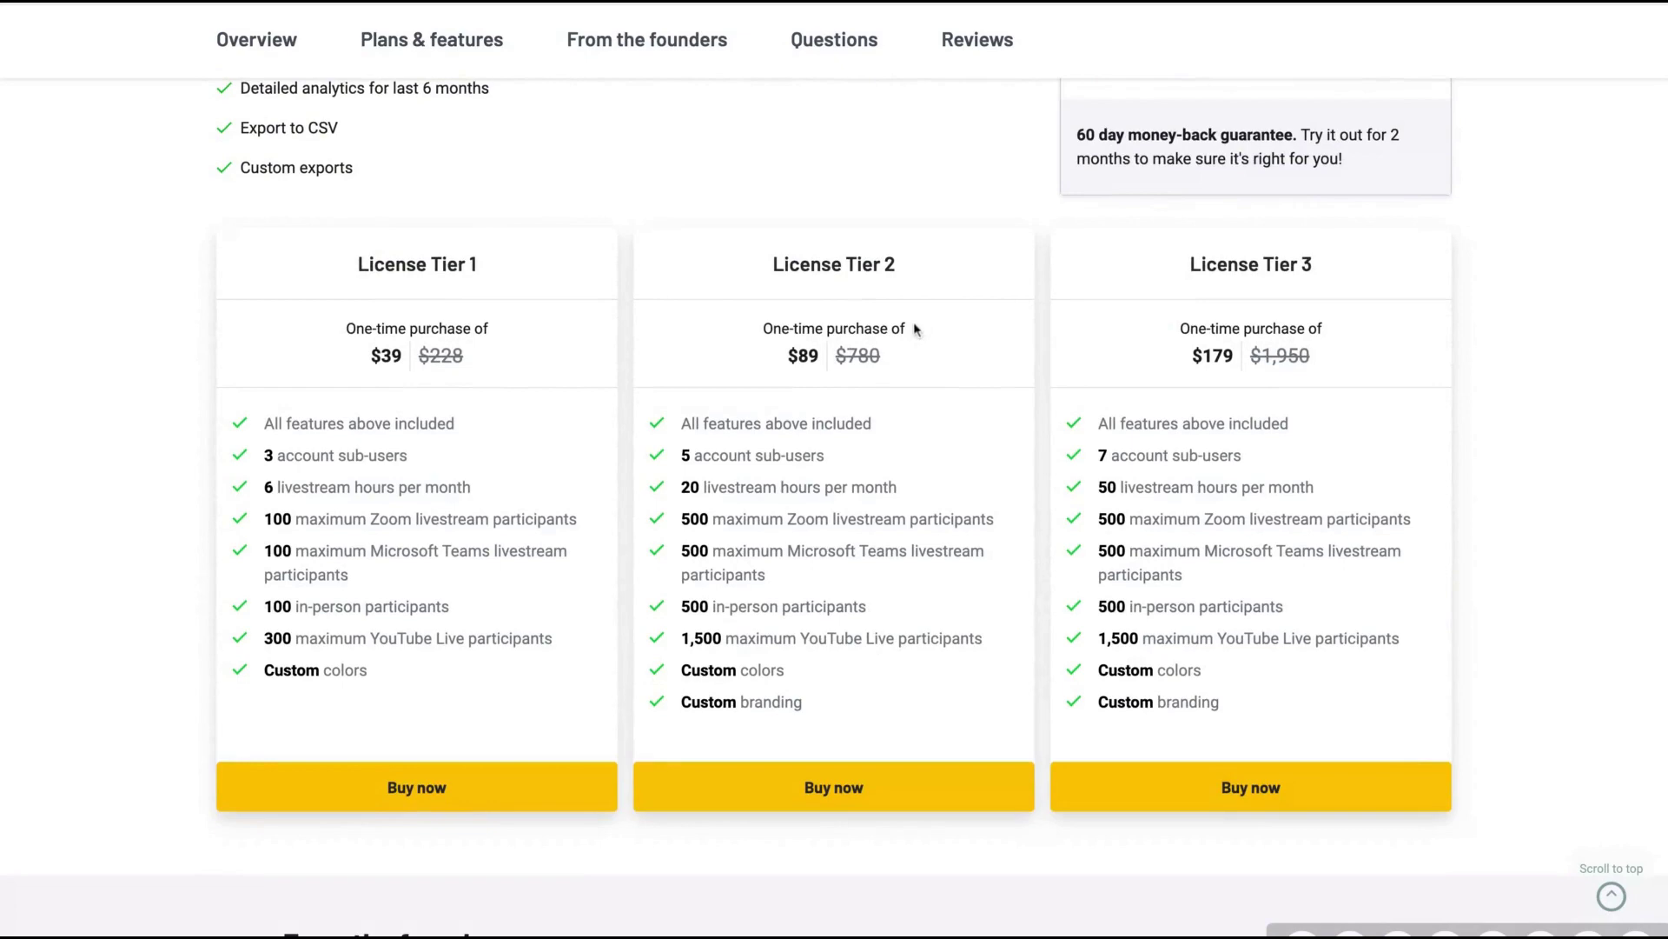
triple_click(684, 702)
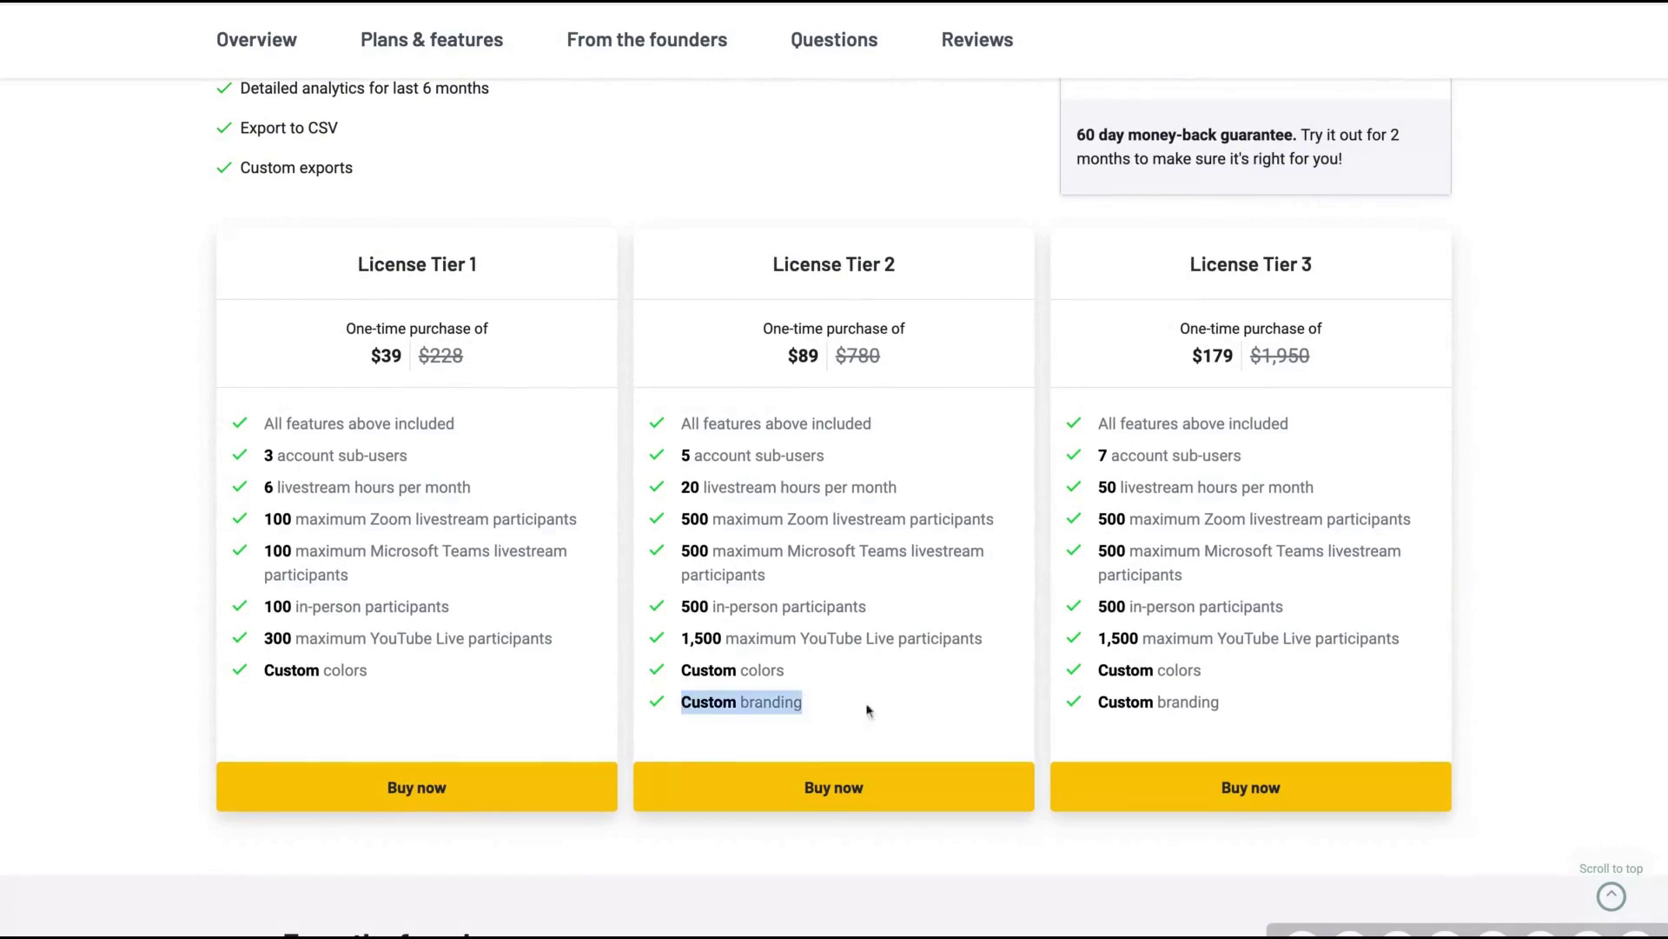
Highlight the Pro tiers and Basic (Tier 1) wording in the deal terms.
scroll(681, 668, "up", 8)
scroll(681, 669, "up", 4)
scroll(682, 671, "down", 4)
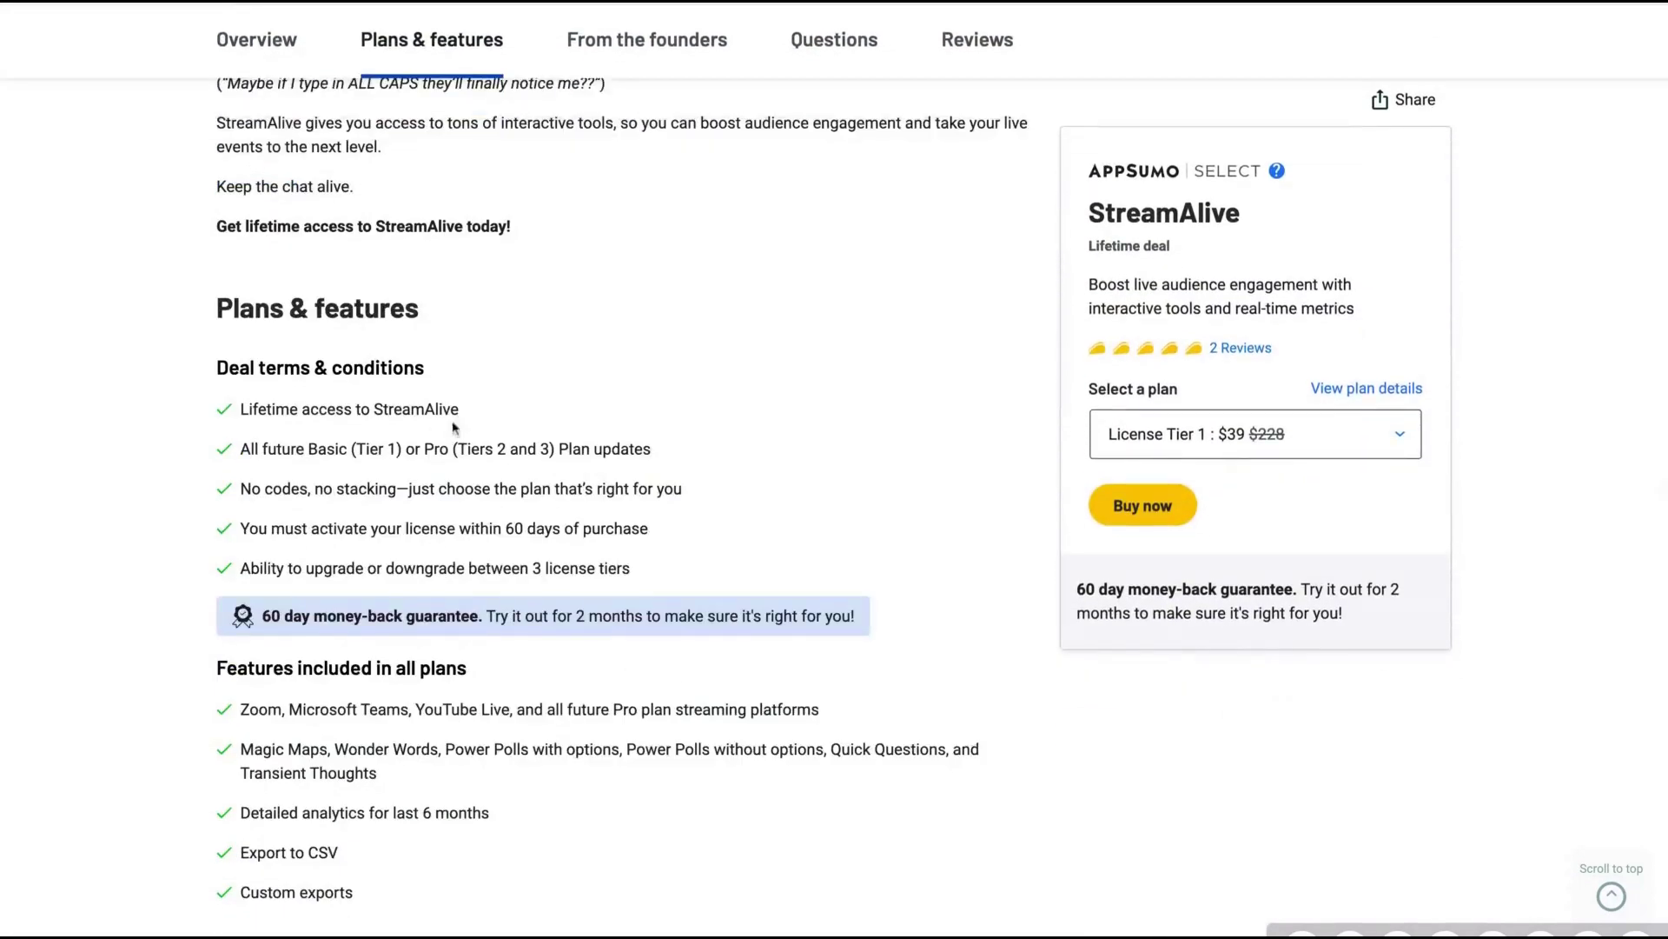
mouse_move(497, 443)
left_mouse_down()
mouse_move(528, 448)
mouse_move(496, 448)
left_mouse_up()
left_click_drag(402, 449, 311, 448)
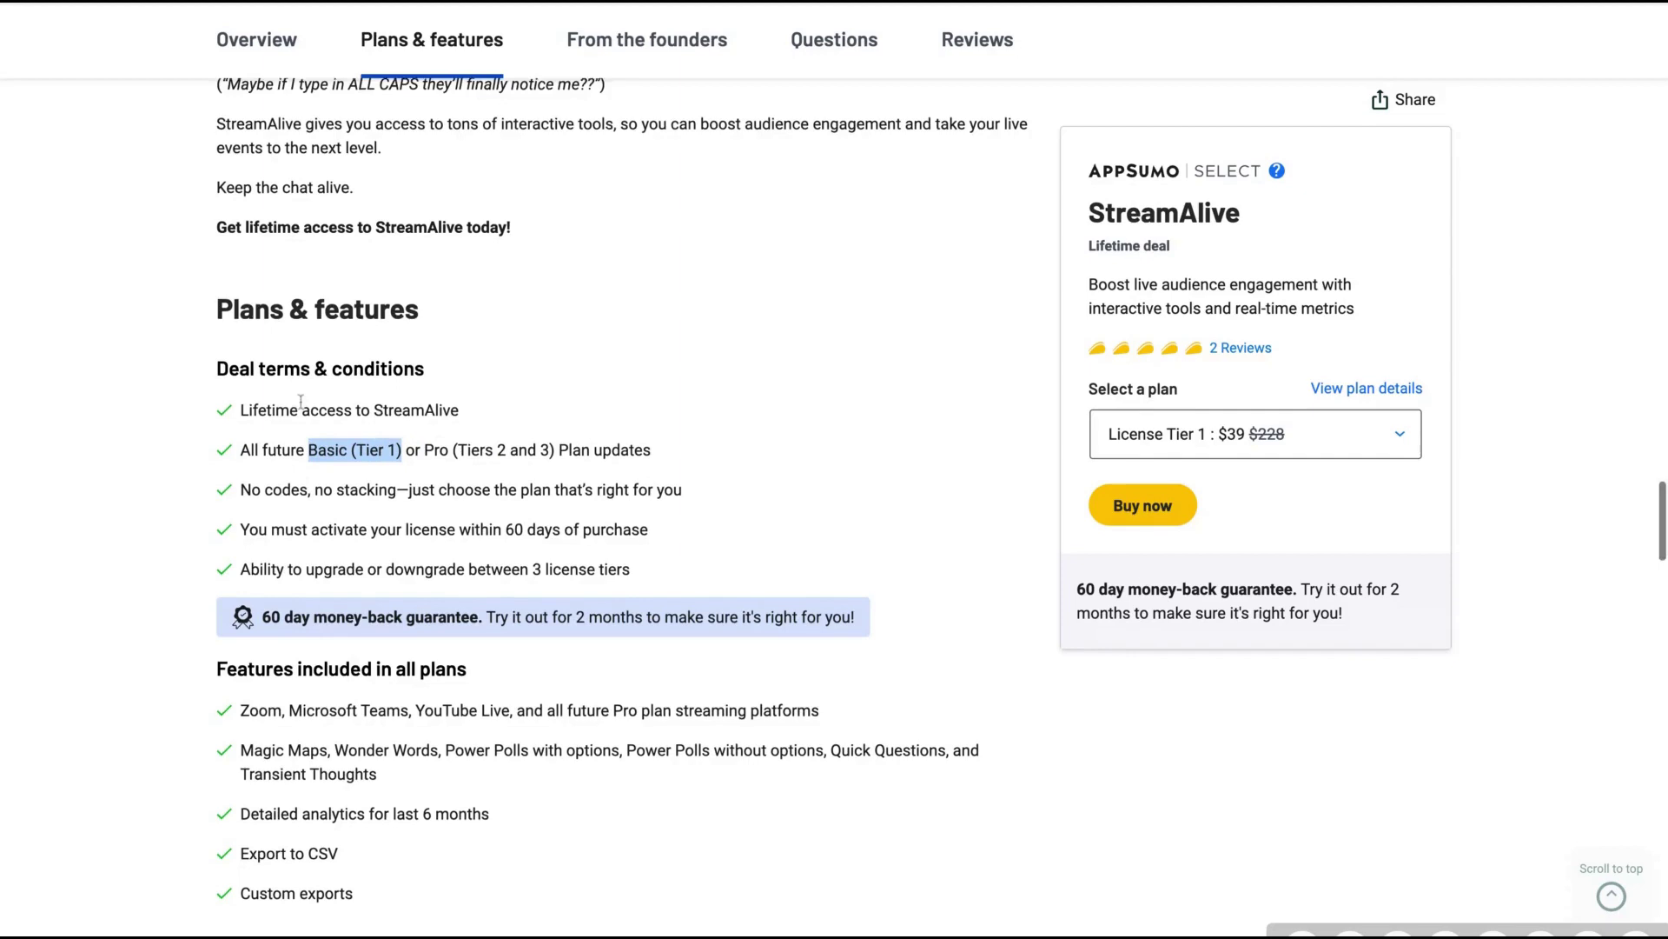
Scroll through the License Tier cards and on to Questions & Reviews.
scroll(591, 695, "up", 1)
scroll(590, 591, "down", 1)
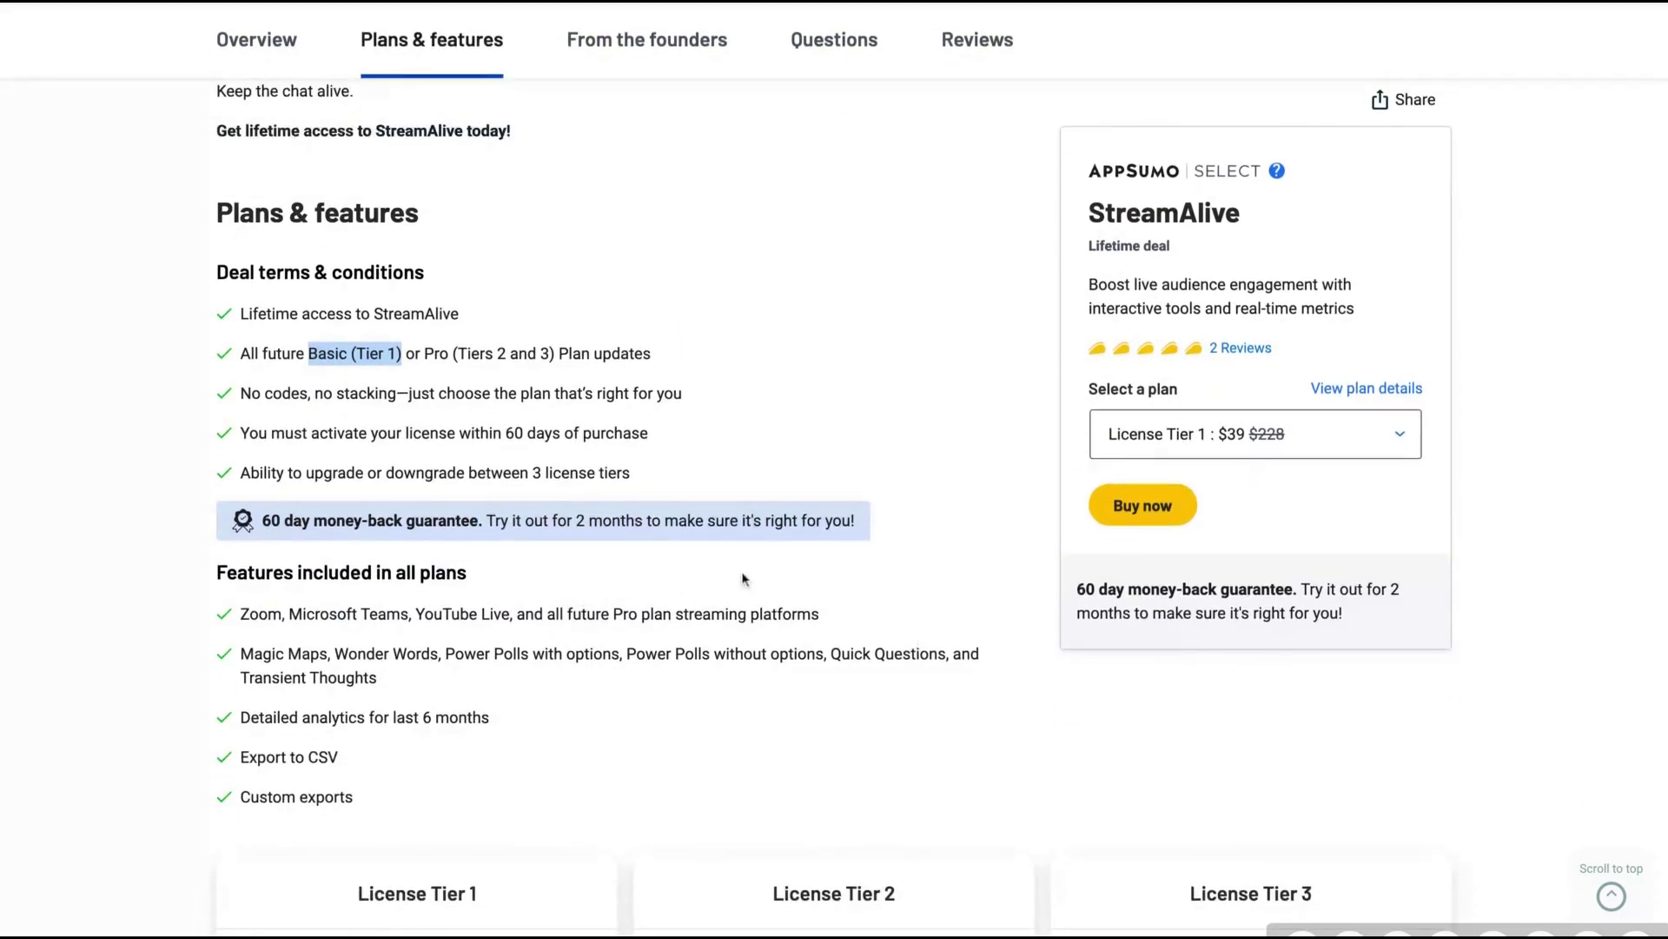
scroll(748, 578, "down", 3)
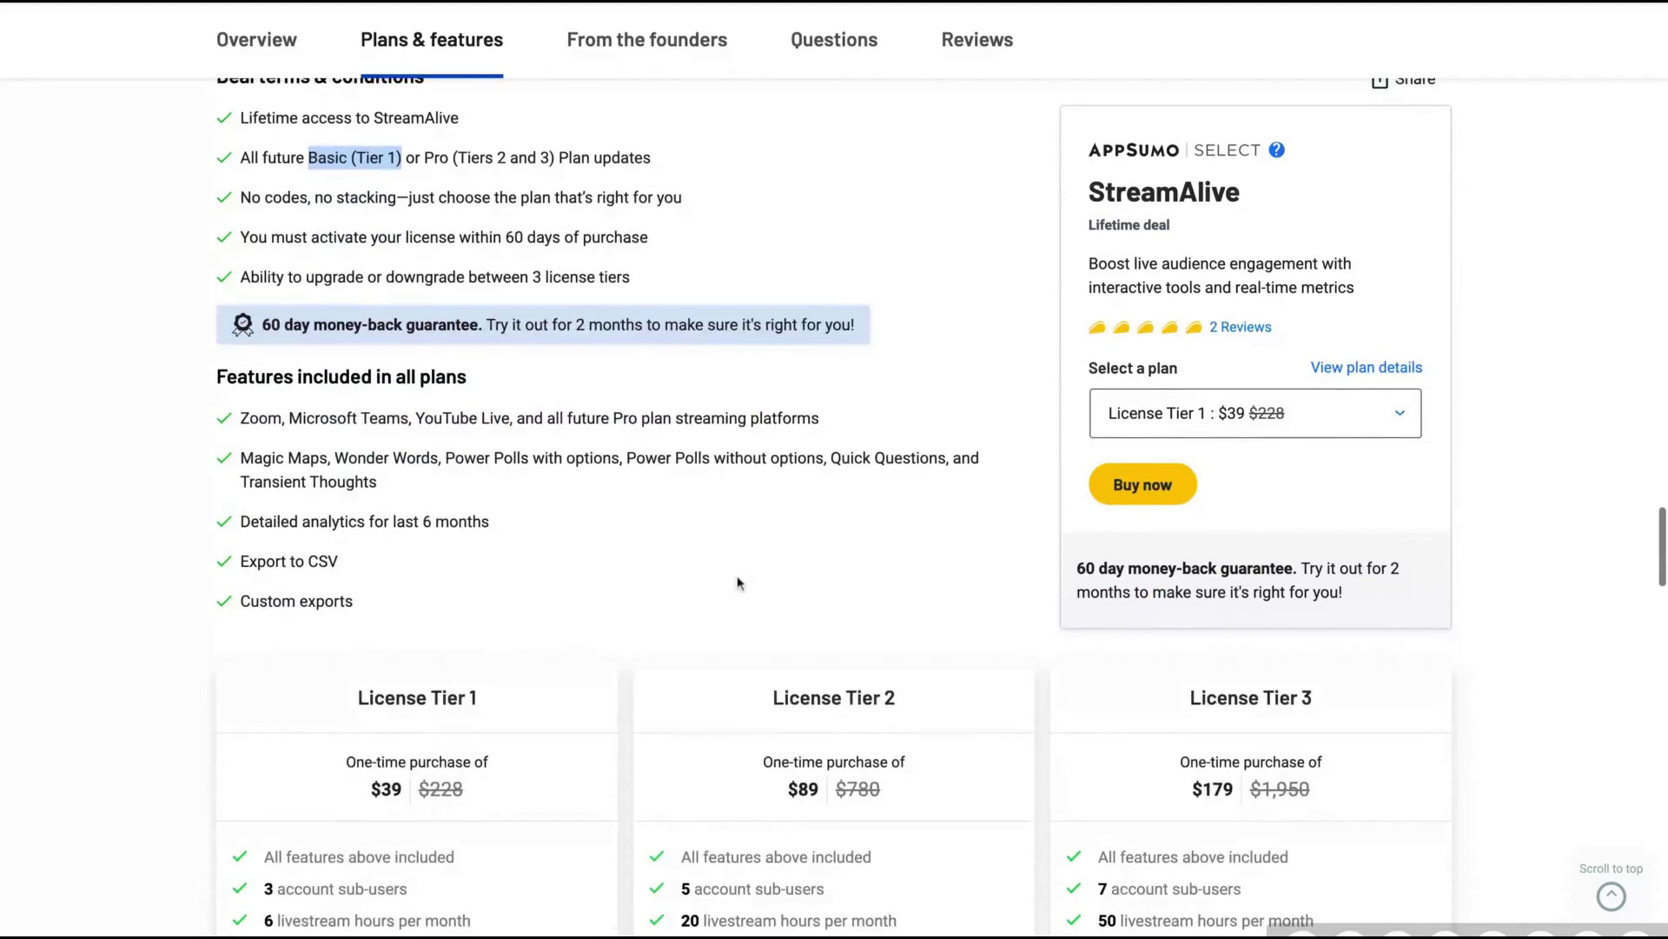
scroll(624, 555, "down", 4)
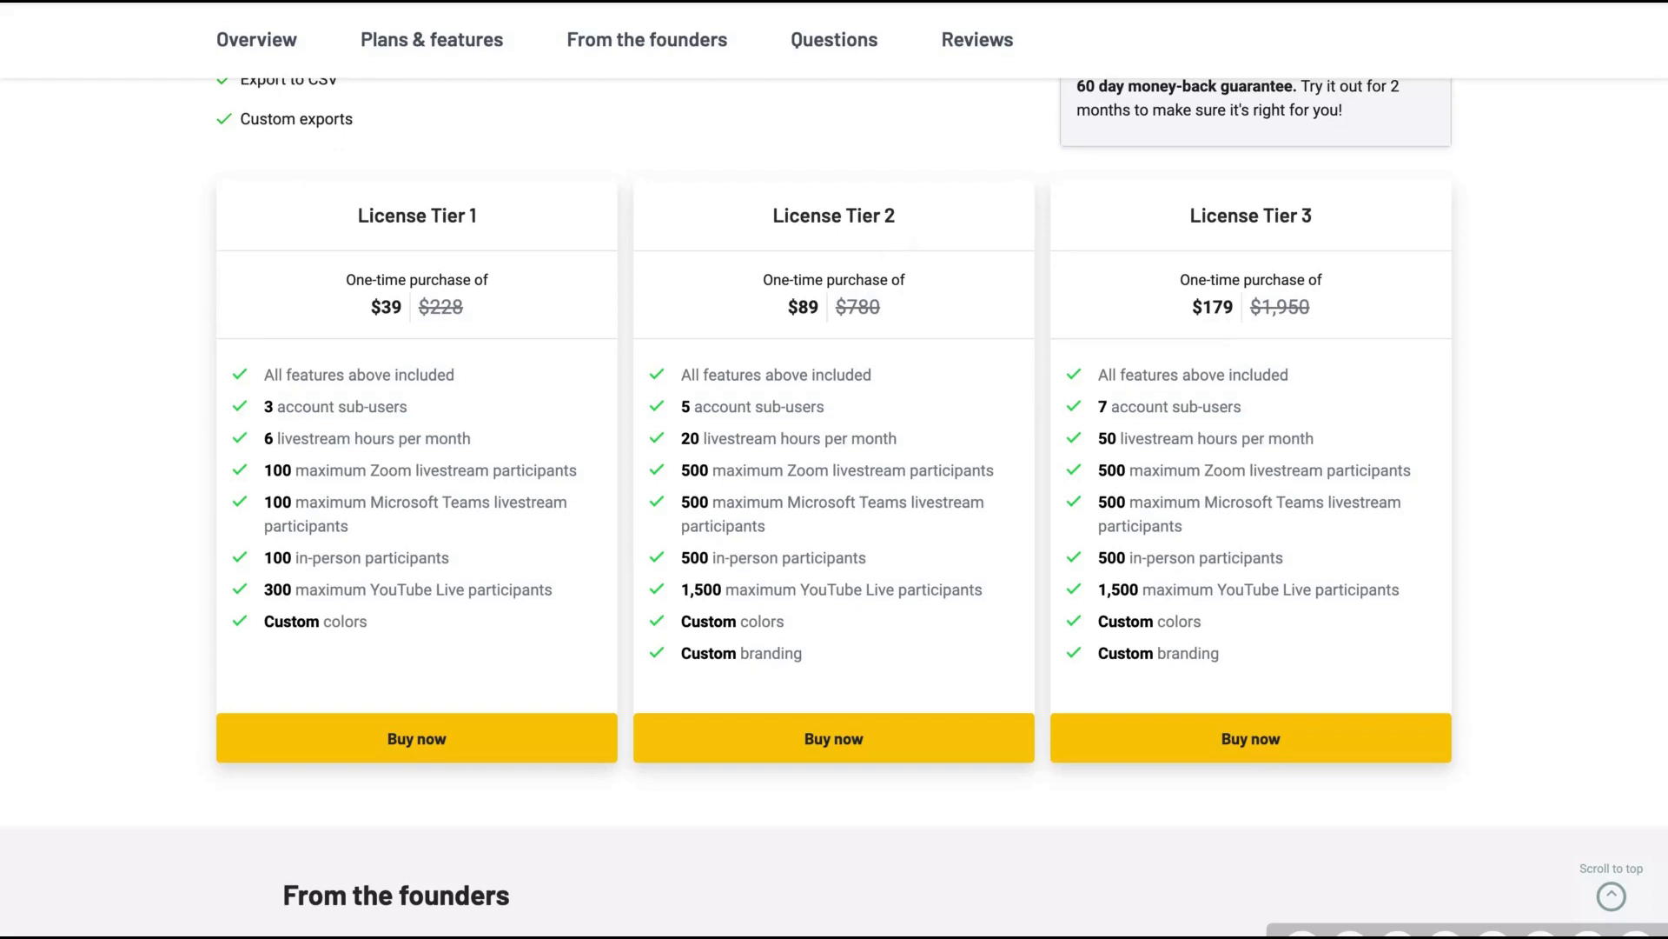
scroll(747, 337, "up", 4)
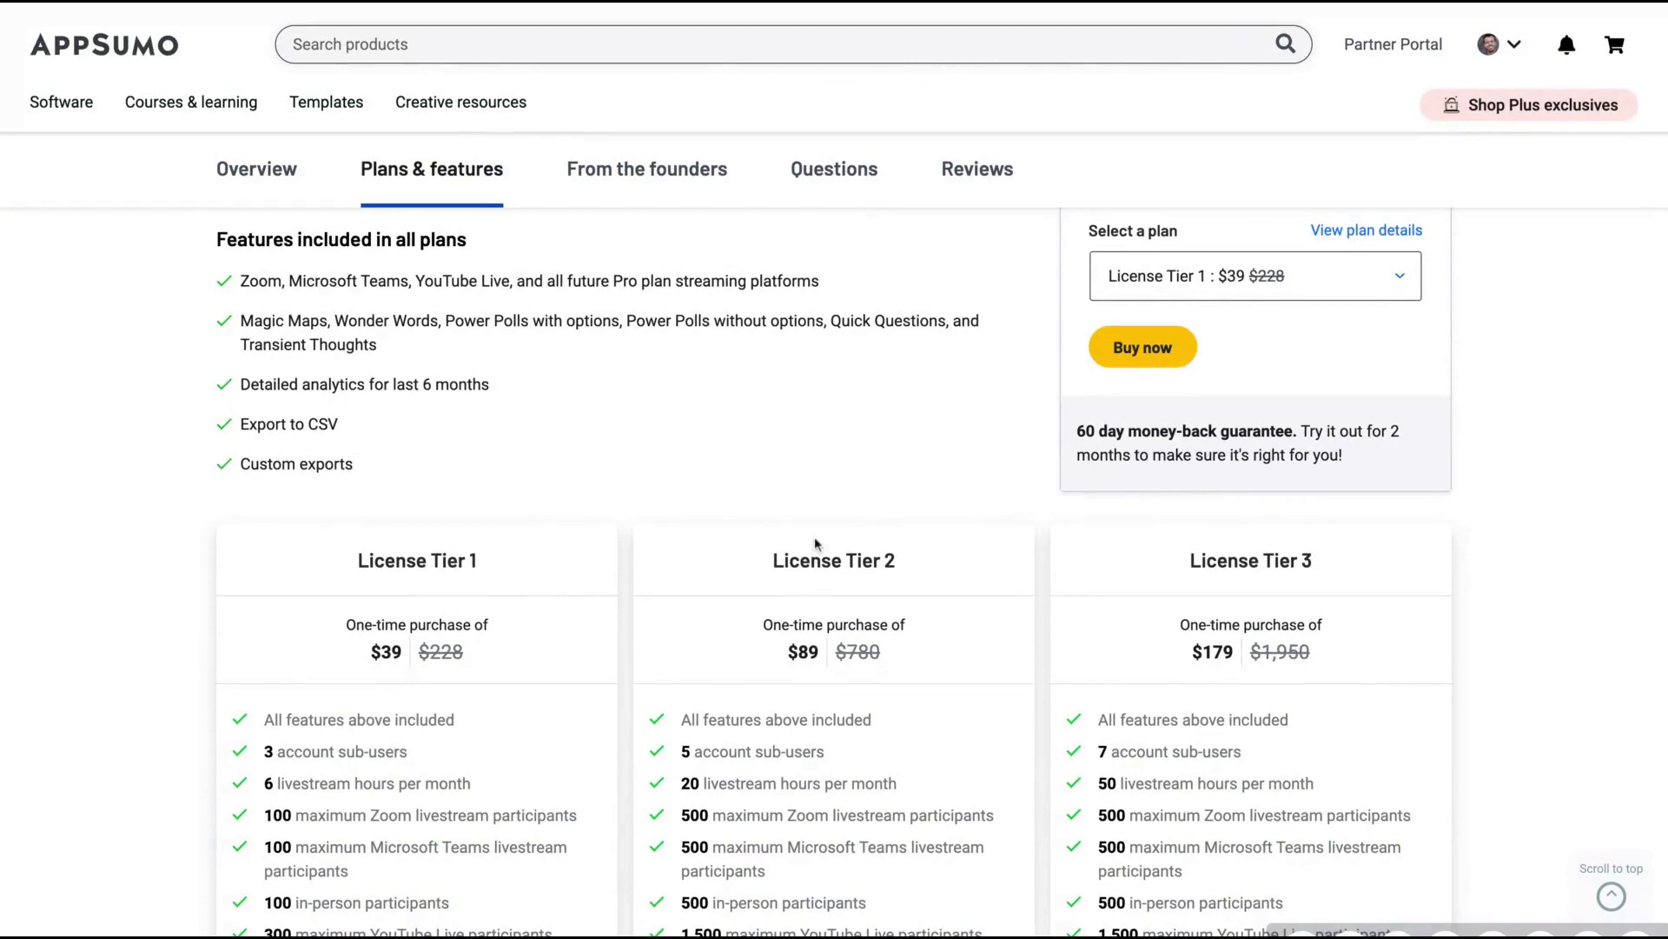
scroll(465, 648, "down", 2)
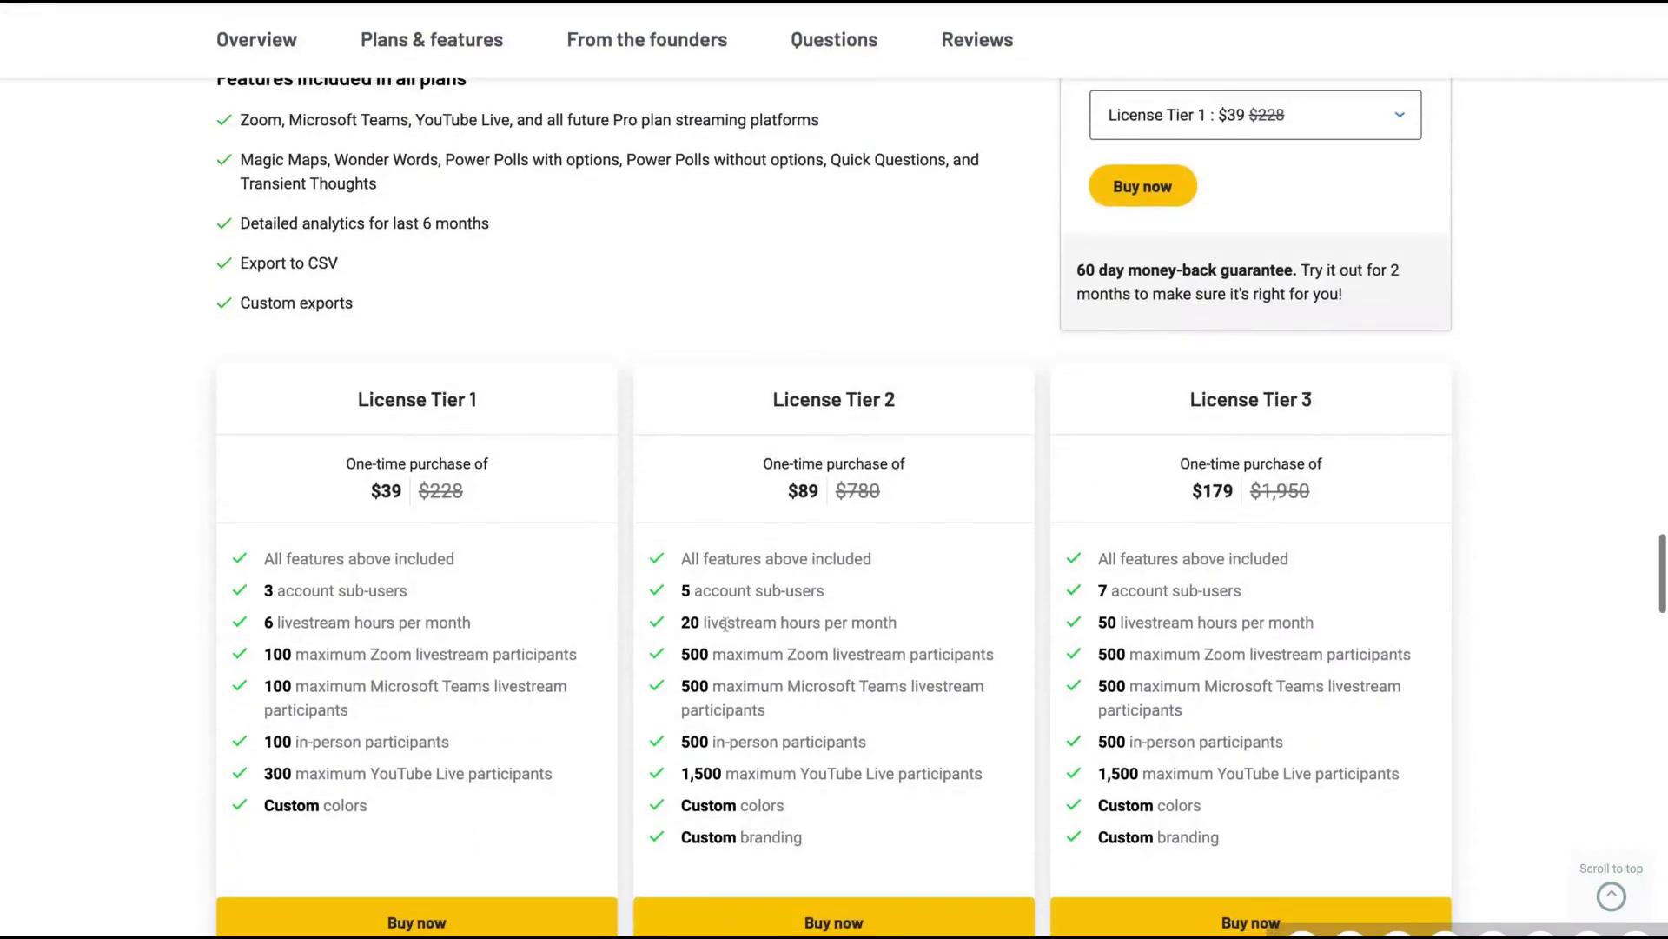
scroll(608, 543, "down", 2)
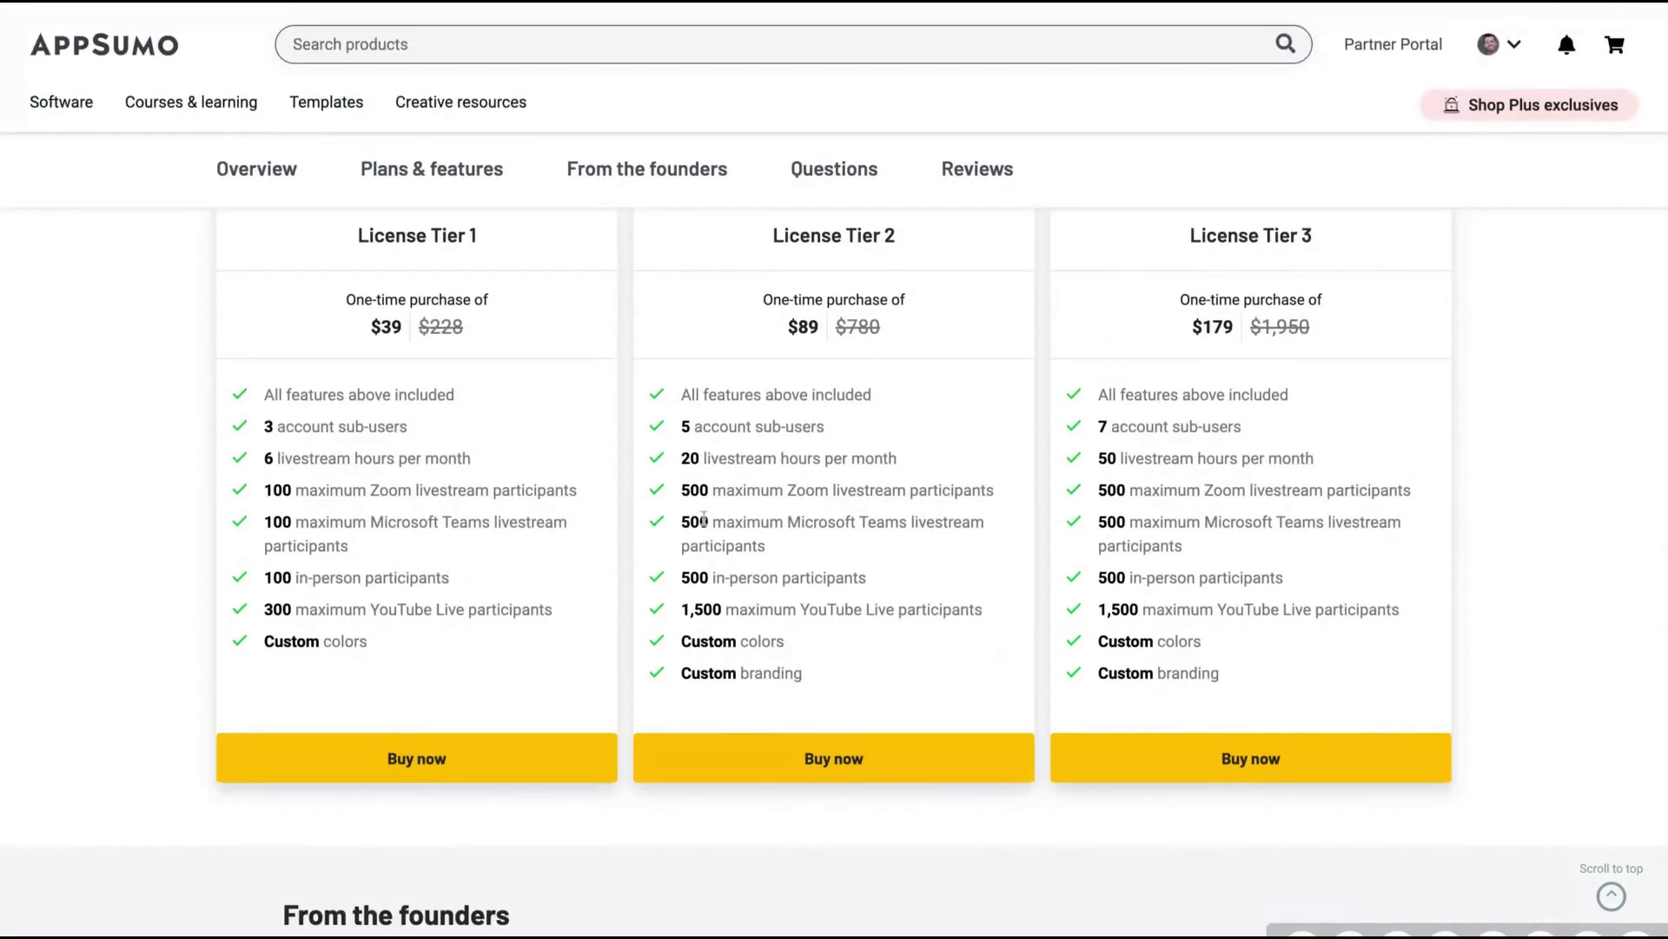
scroll(704, 518, "down", 1)
scroll(704, 469, "down", 10)
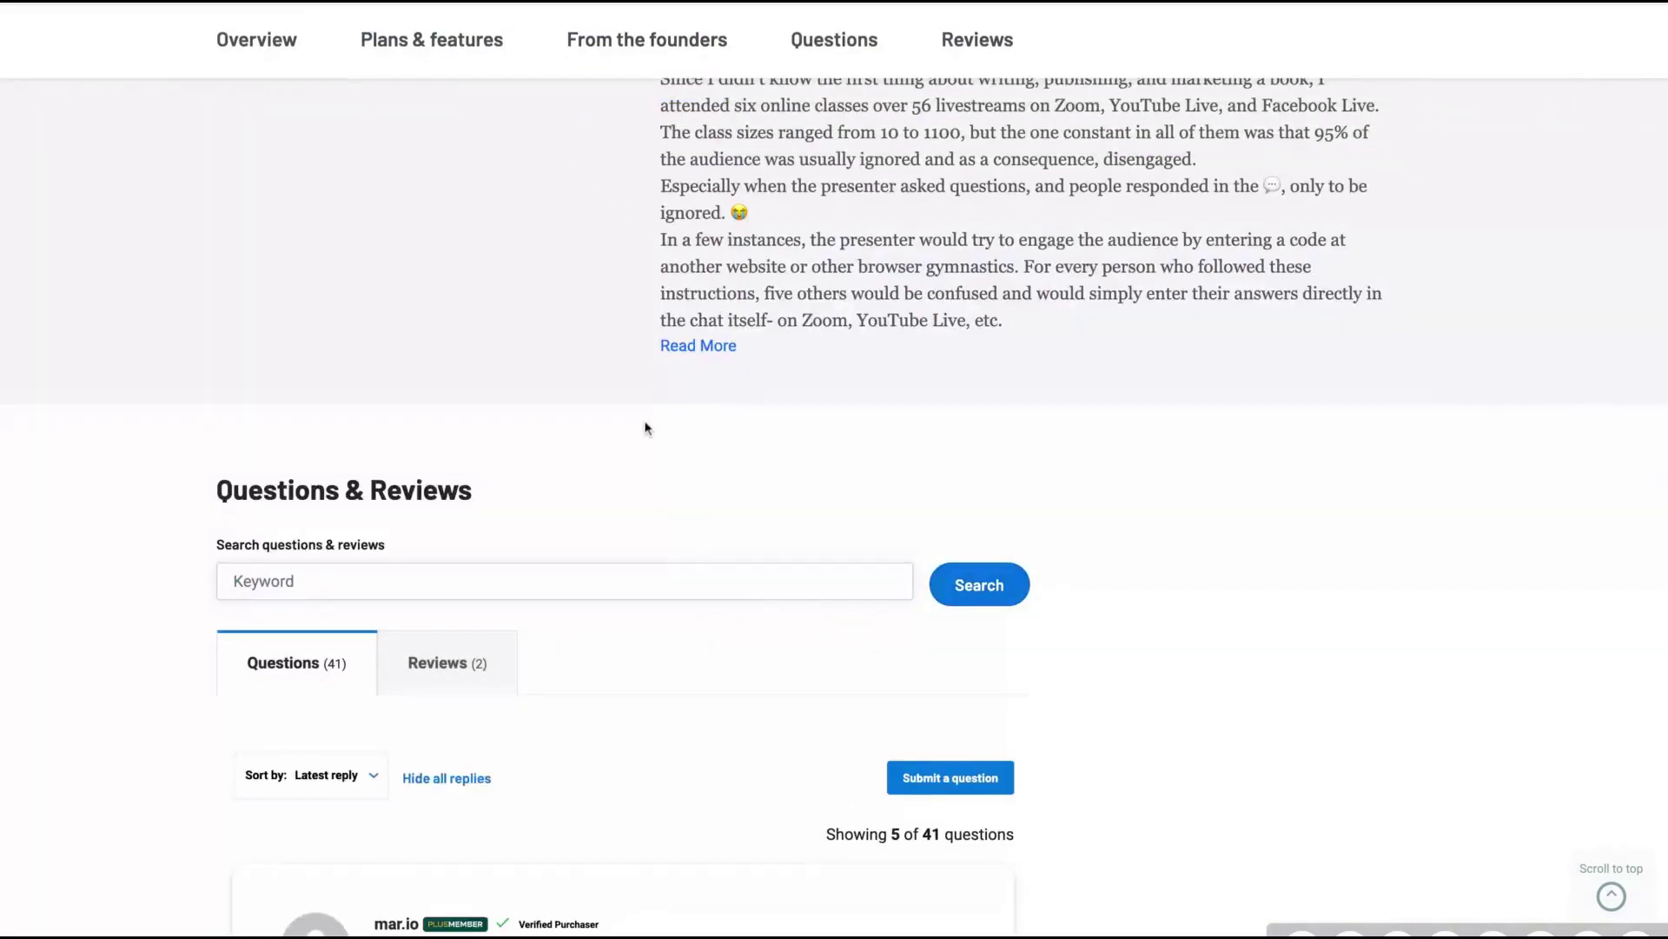
scroll(645, 428, "up", 20)
scroll(645, 428, "up", 5)
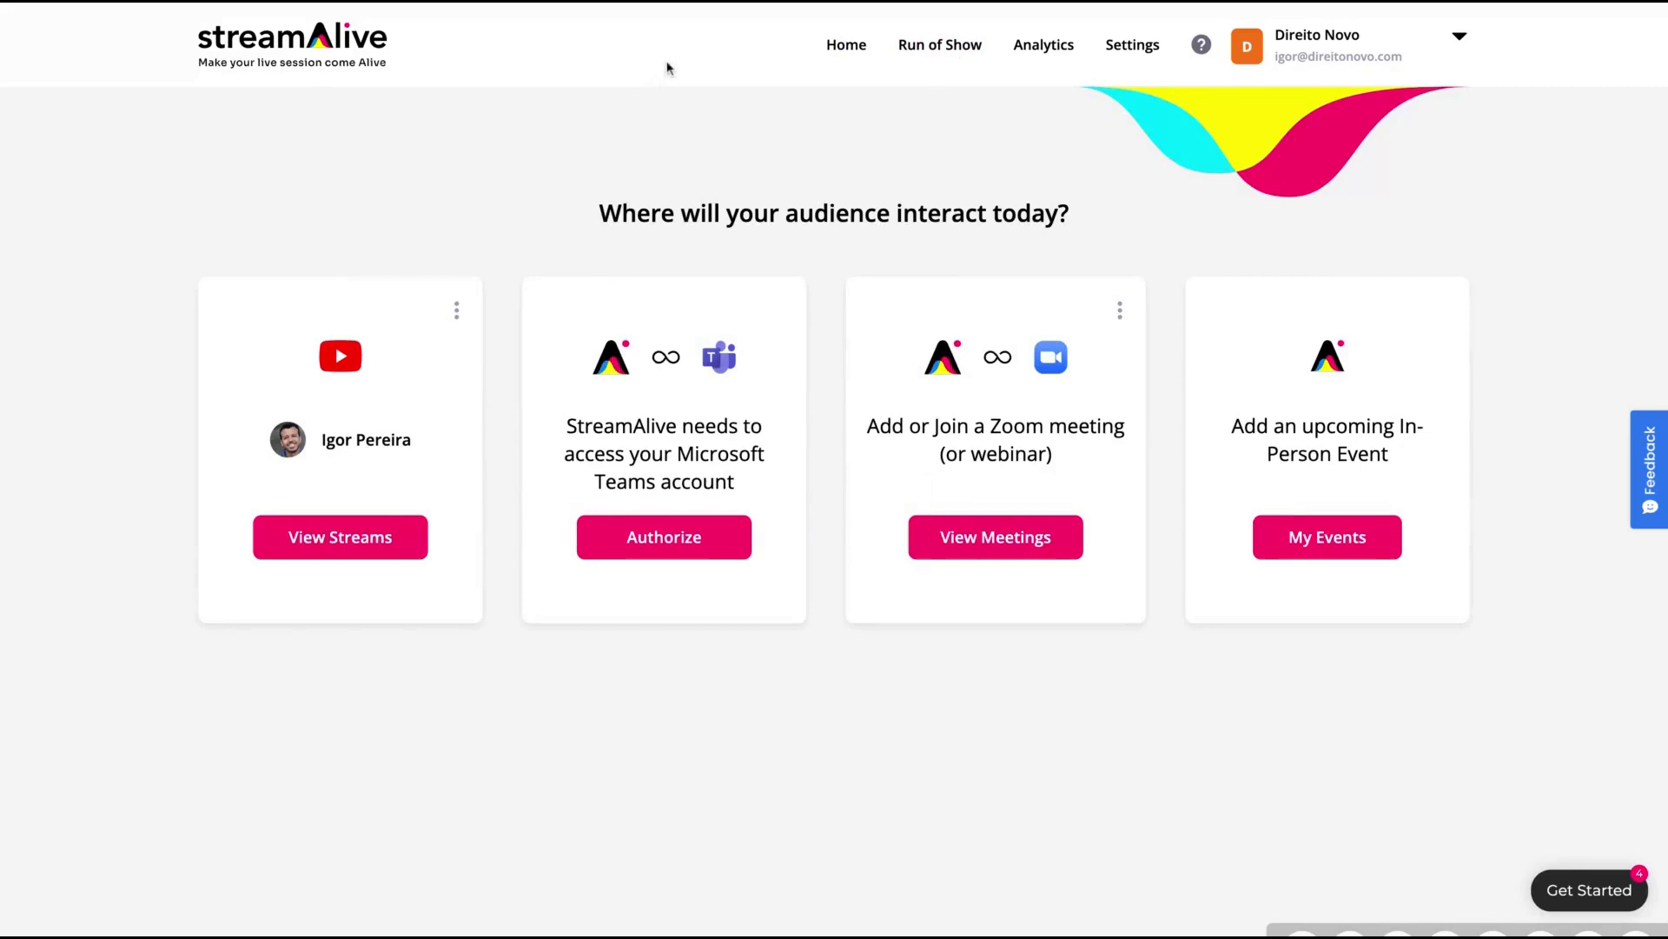
Check and dismiss the connected YouTube account's options menu.
left_click(457, 313)
left_click(453, 192)
Open Team Settings, browse the General and Members tabs, and start adding a team member.
left_click(1420, 42)
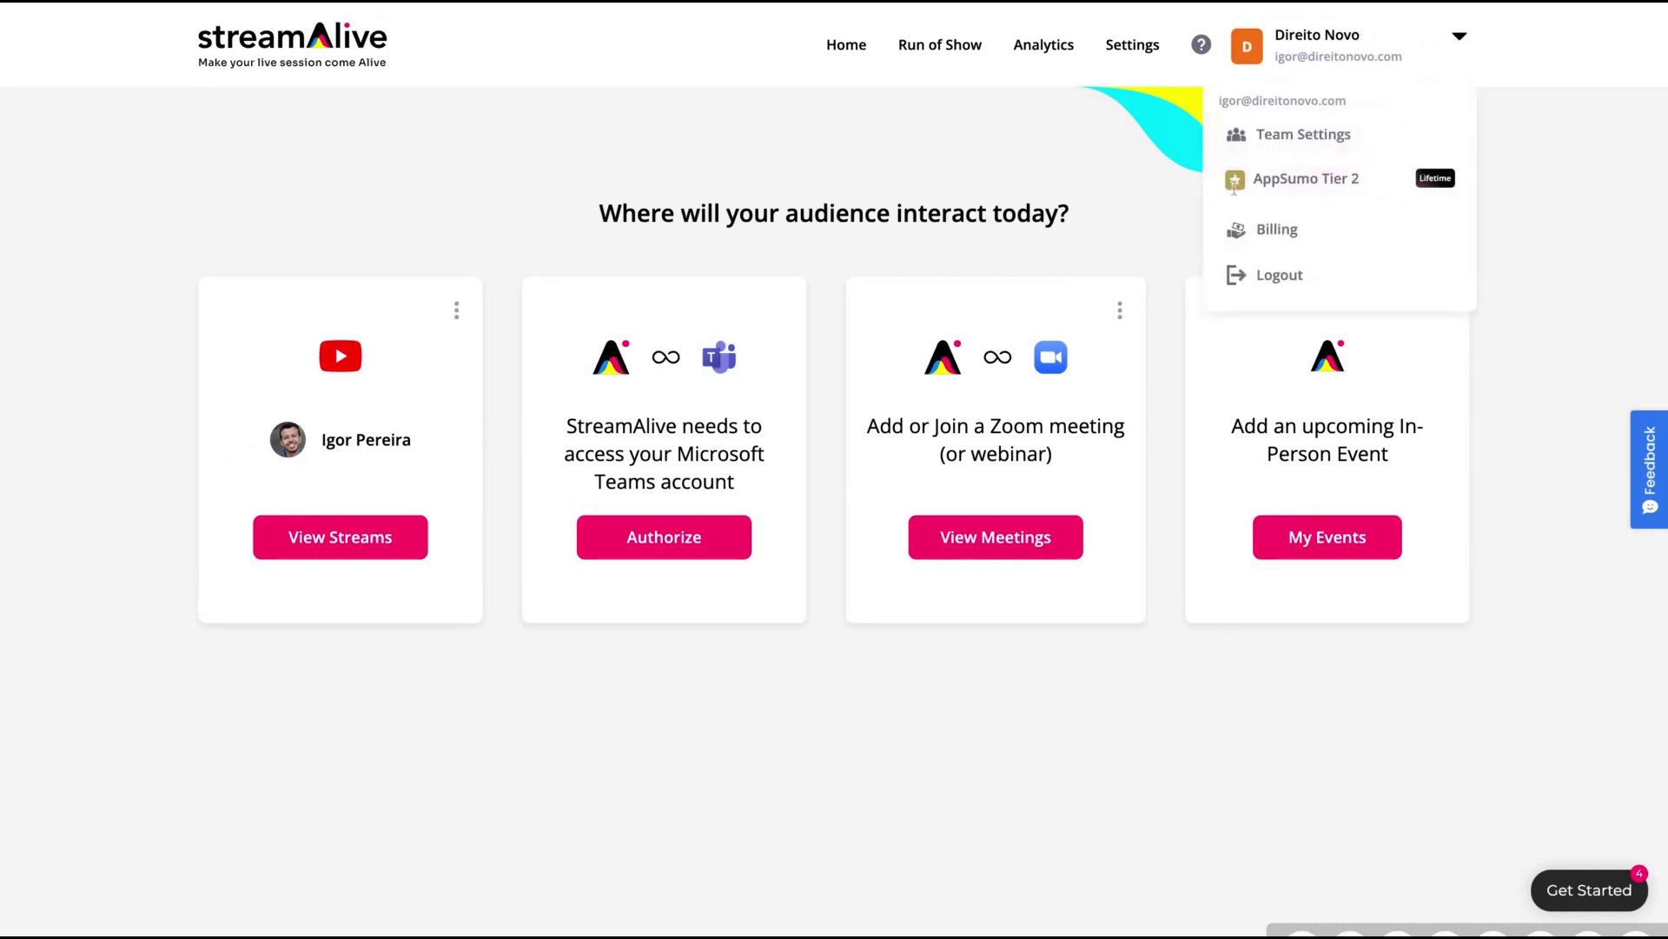
left_click(1334, 137)
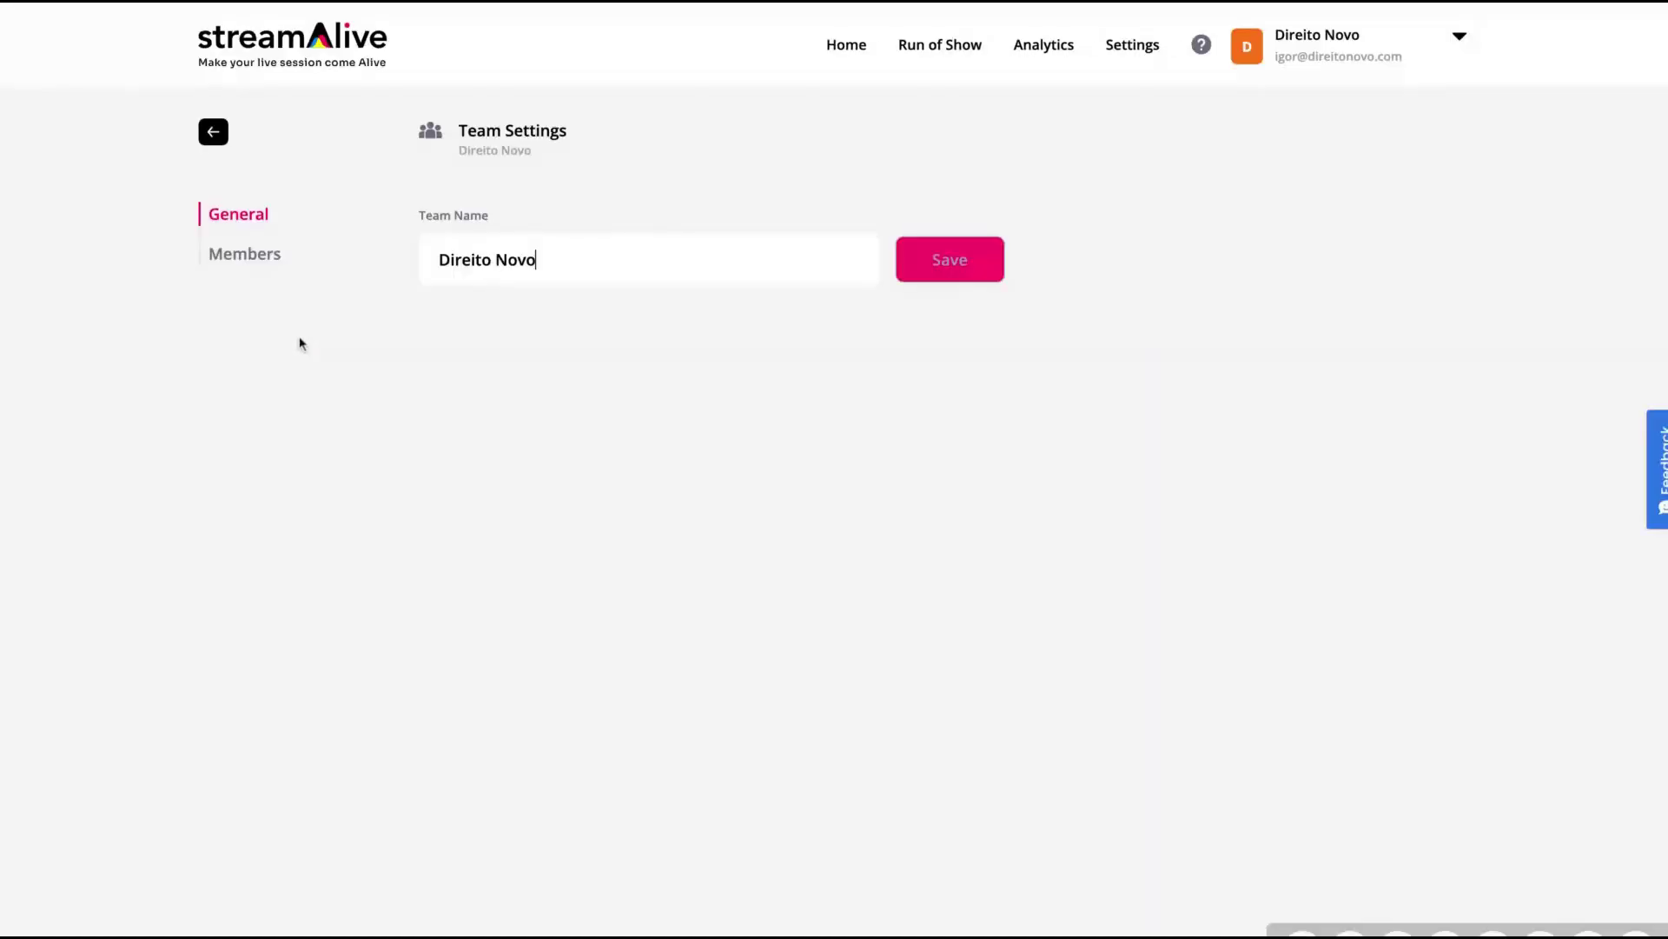
left_click(225, 261)
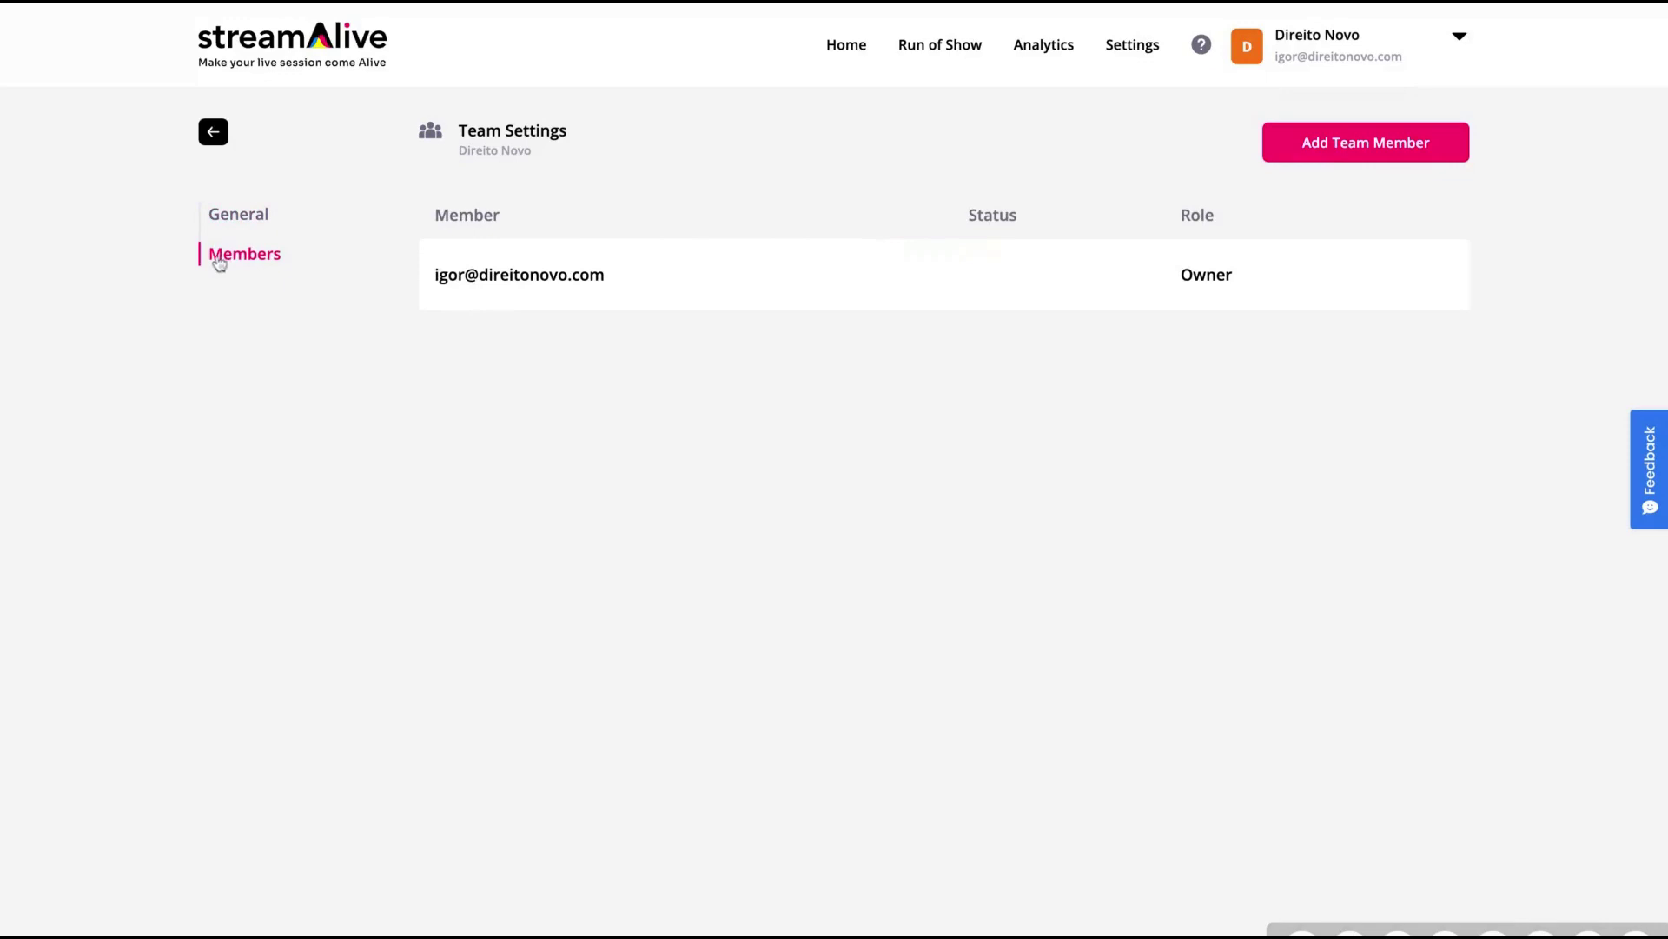
left_click(222, 219)
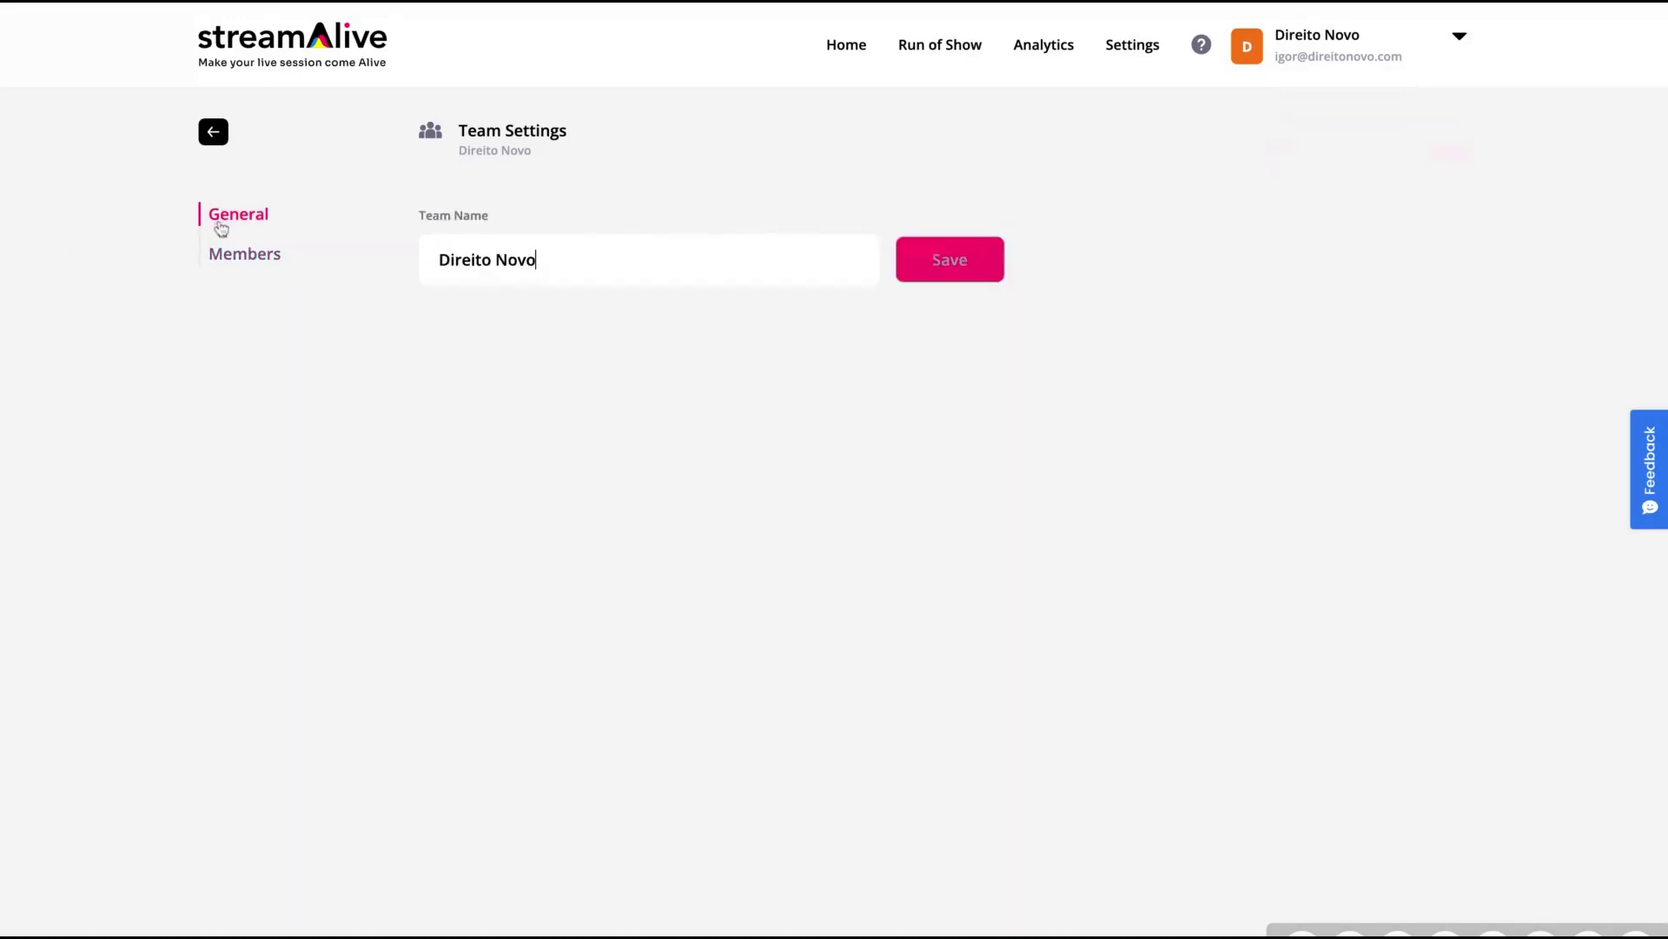
left_click(259, 253)
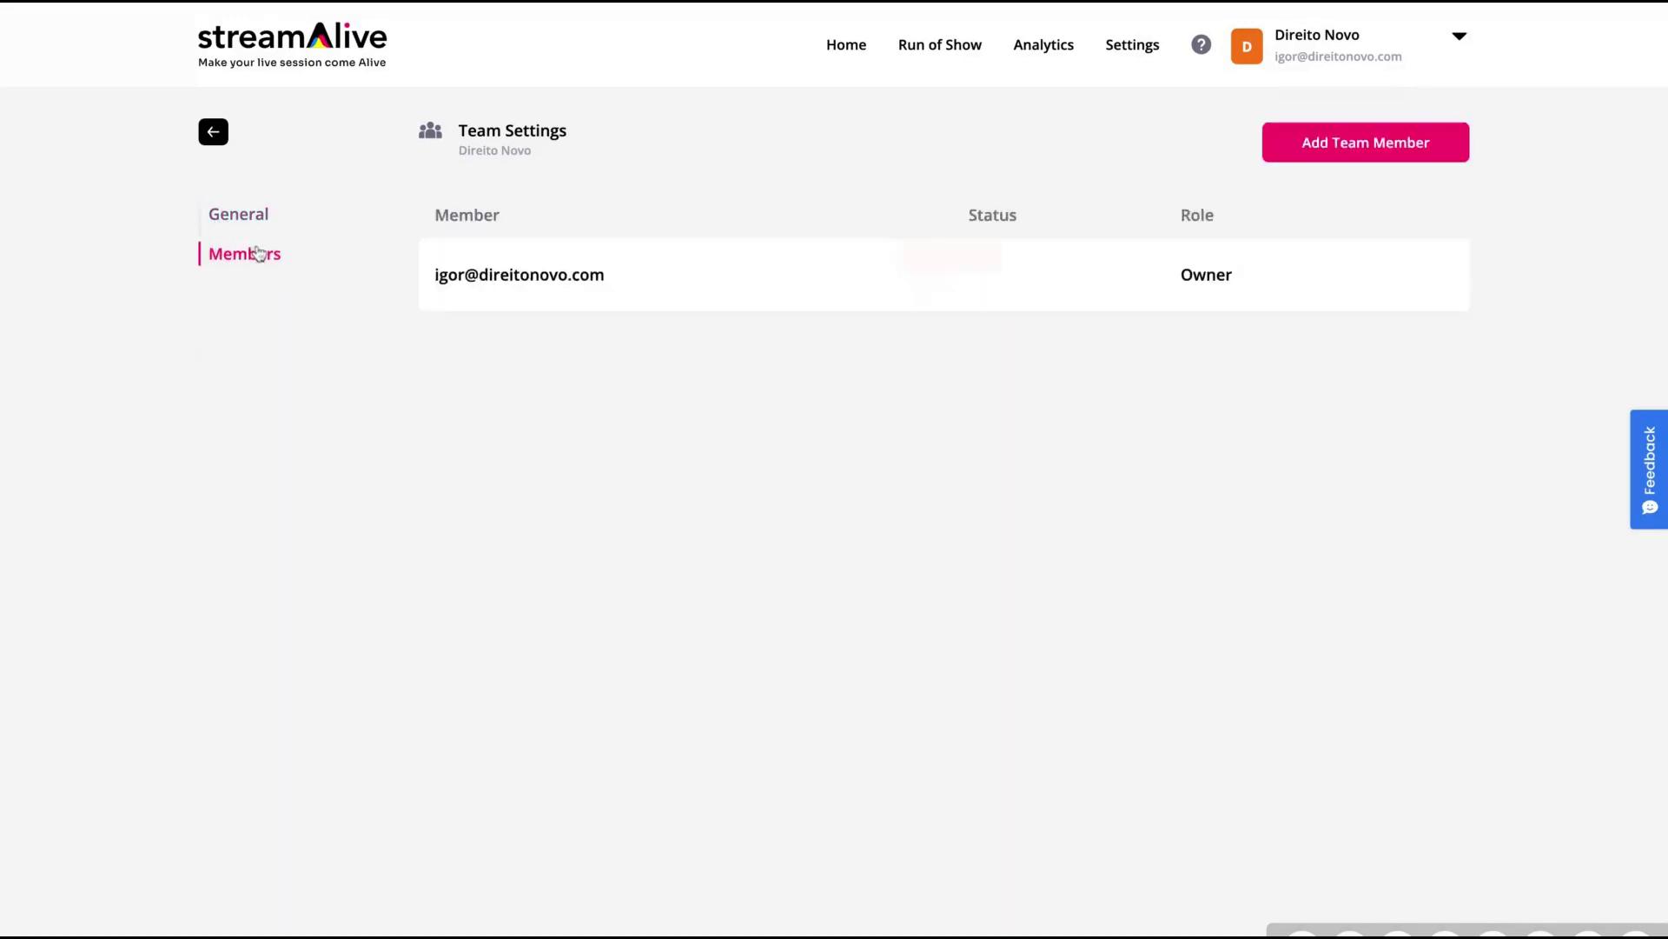
left_click(1389, 155)
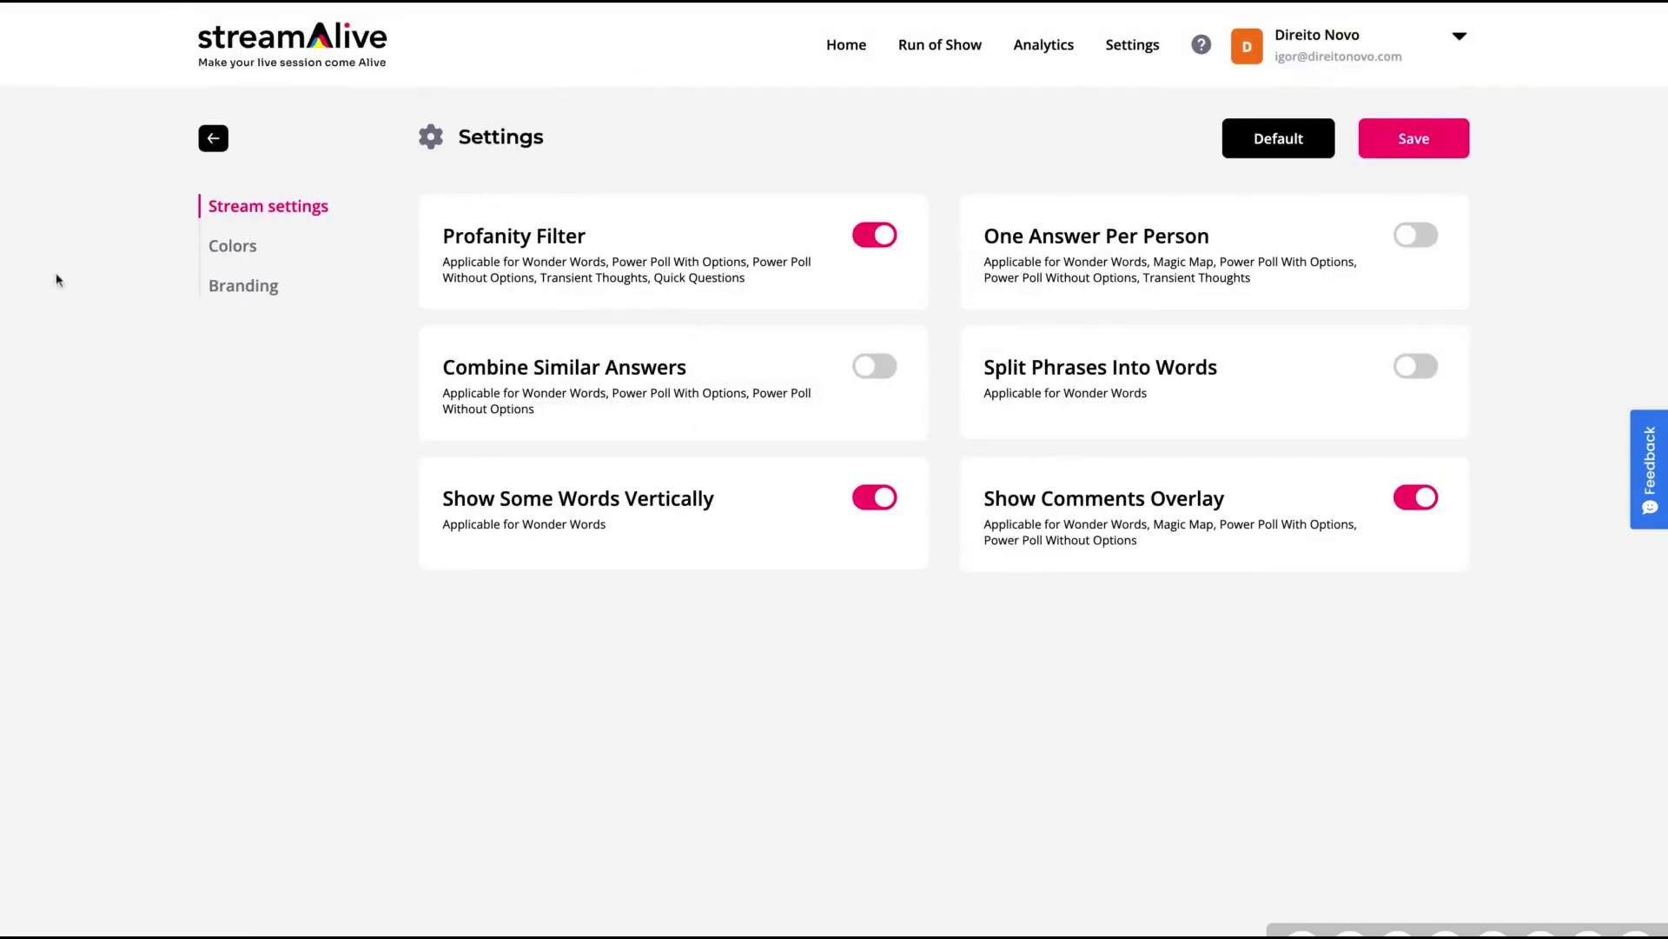
Highlight the Profanity Filter and One Answer Per Person descriptions, then enable and save One Answer Per Person.
left_click_drag(454, 235, 695, 261)
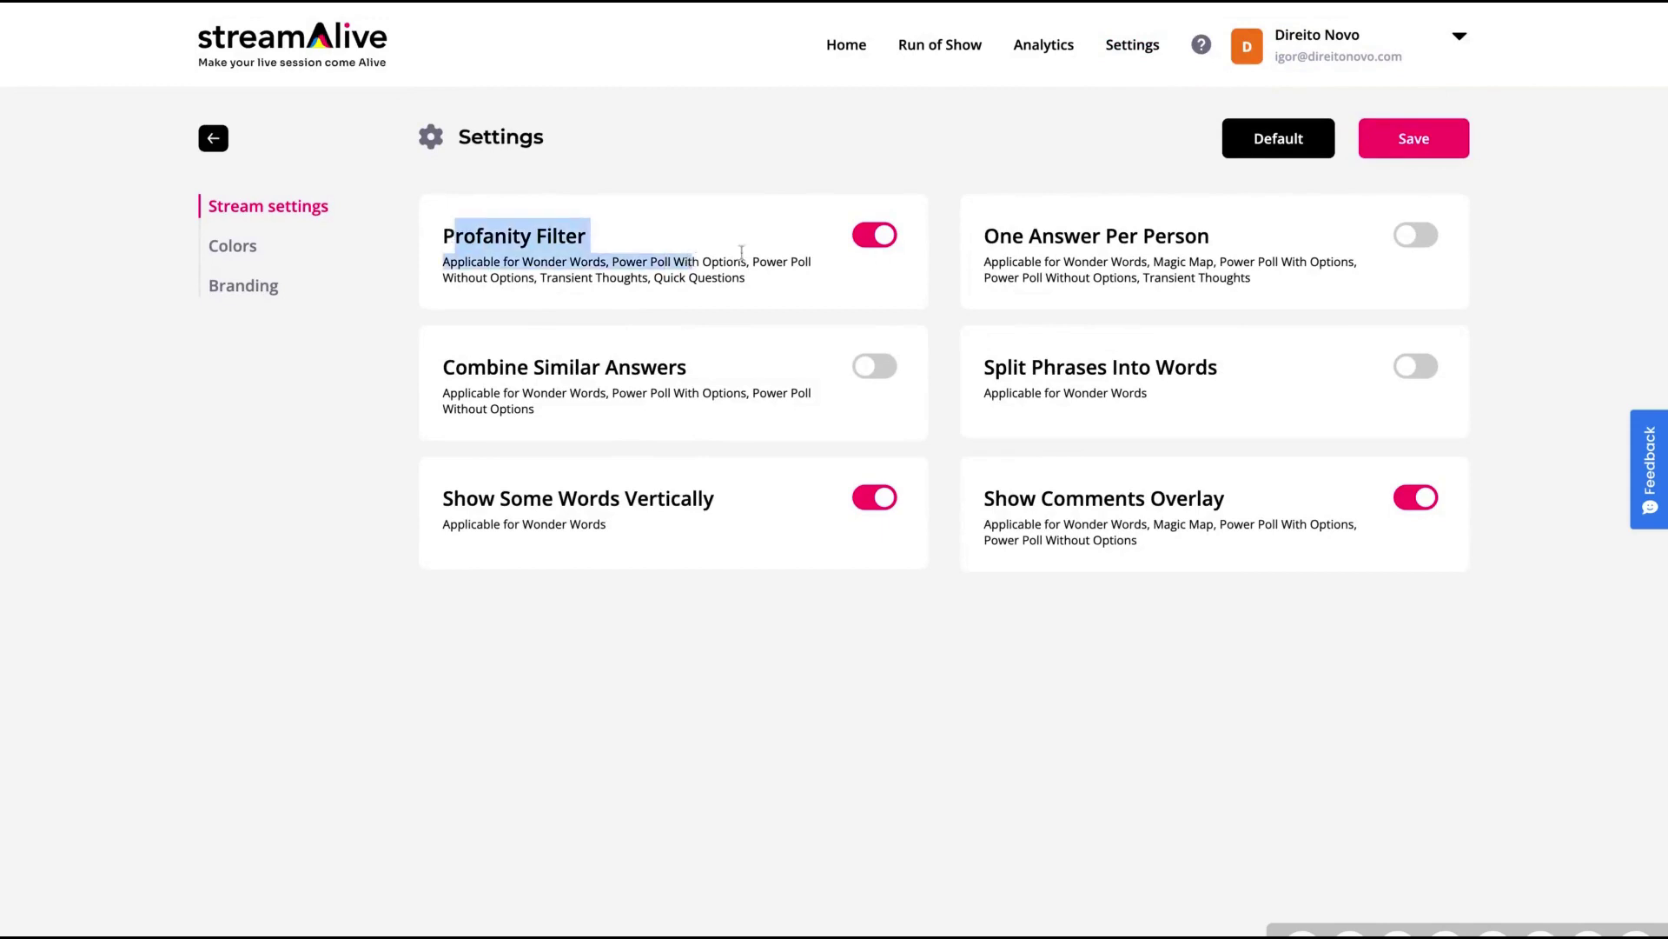
left_click(1005, 234)
left_click_drag(1006, 233, 1212, 236)
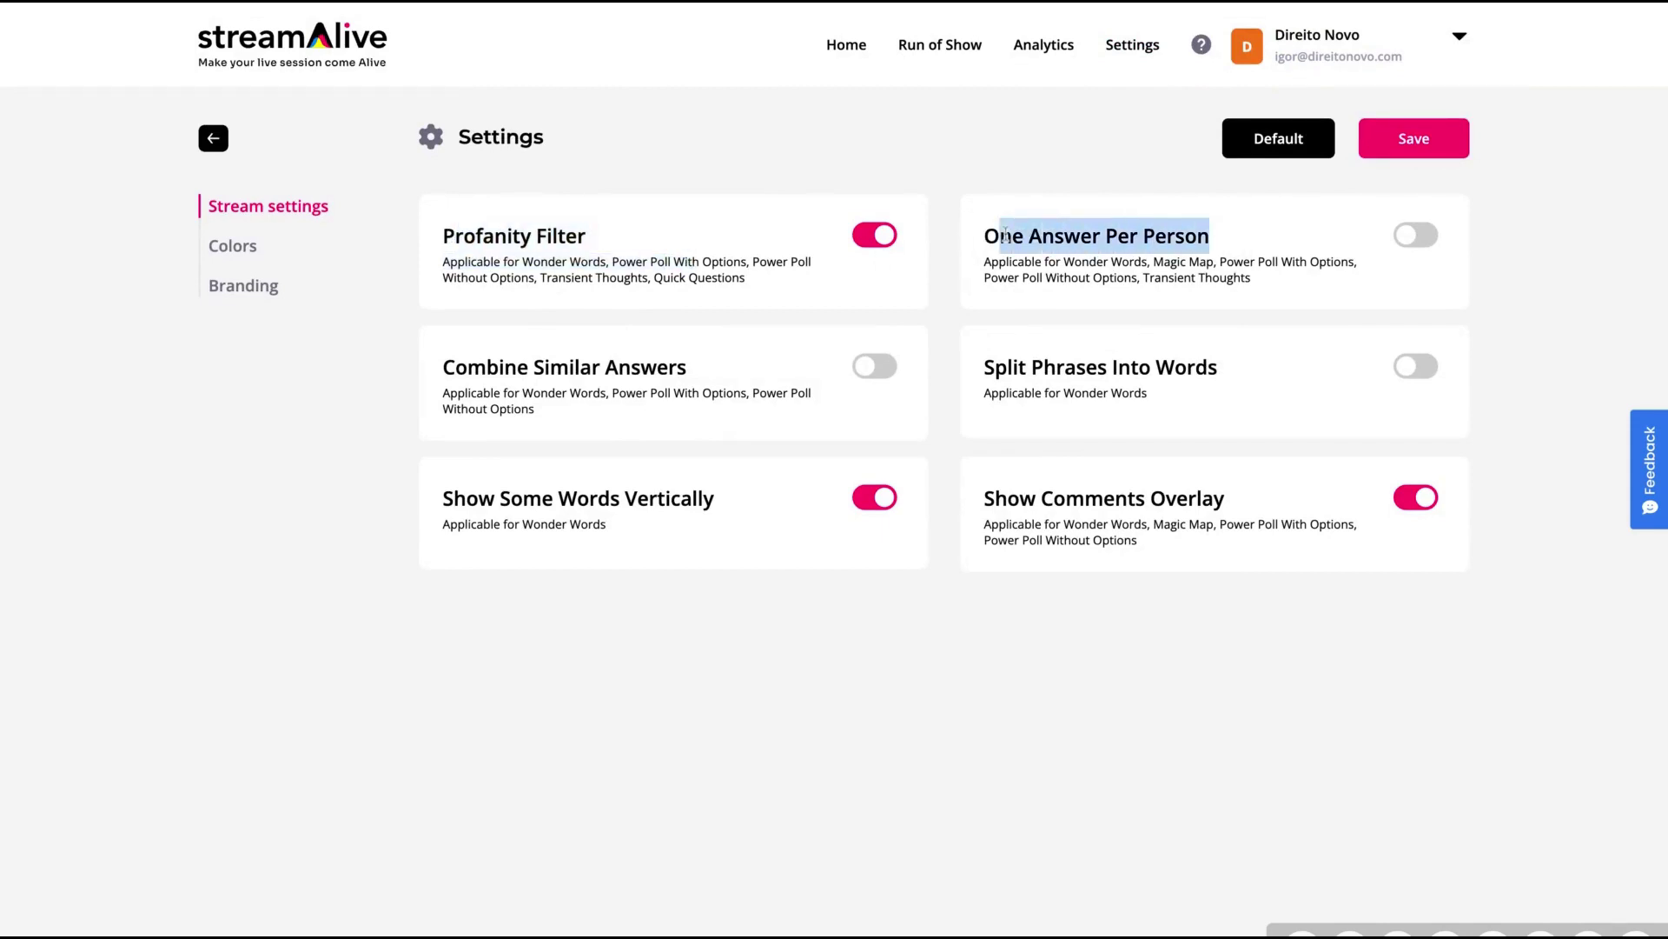
left_click(993, 262)
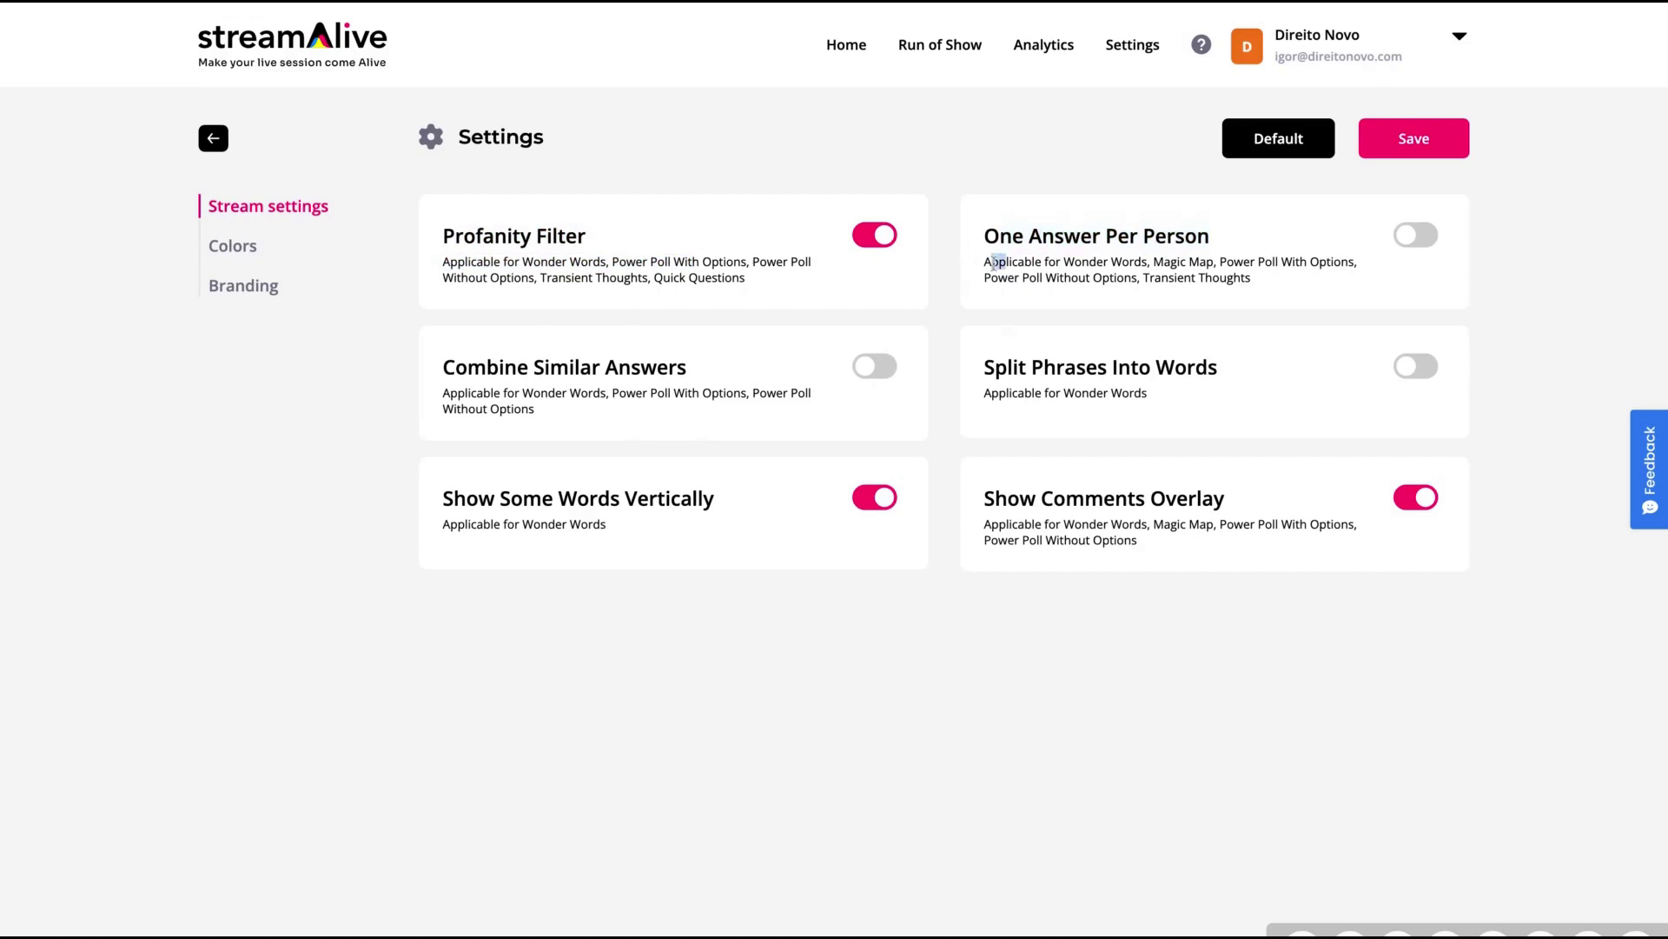
mouse_move(995, 262)
left_mouse_down()
mouse_move(1352, 262)
mouse_move(1190, 279)
mouse_move(1252, 278)
left_mouse_up()
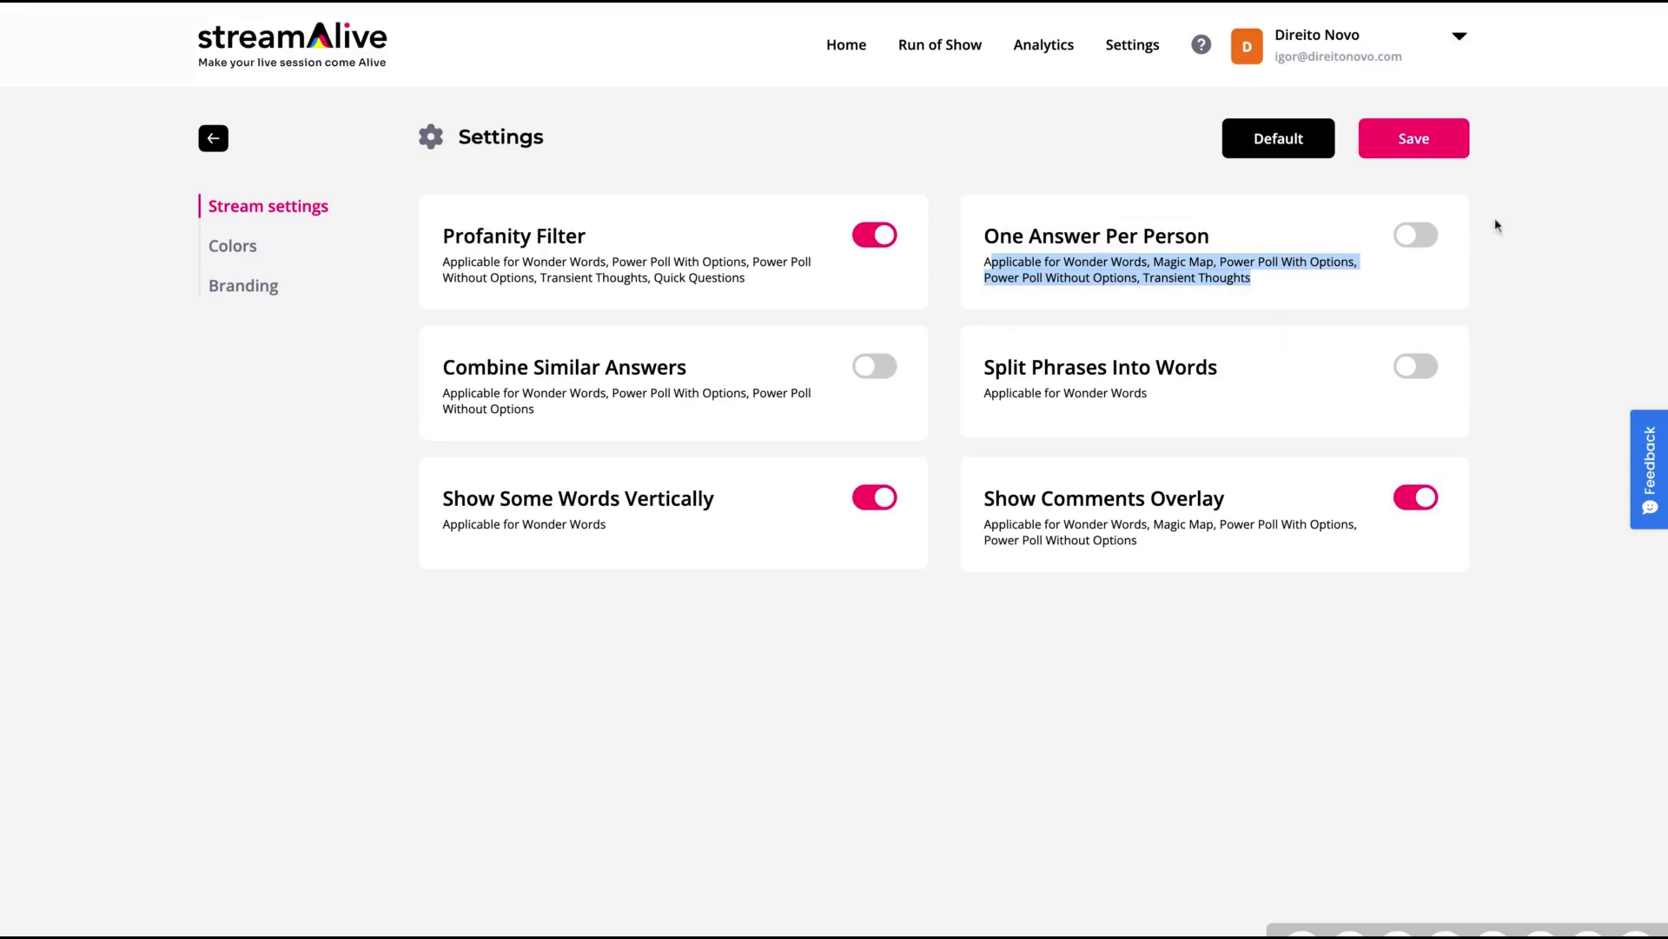
left_click(1415, 235)
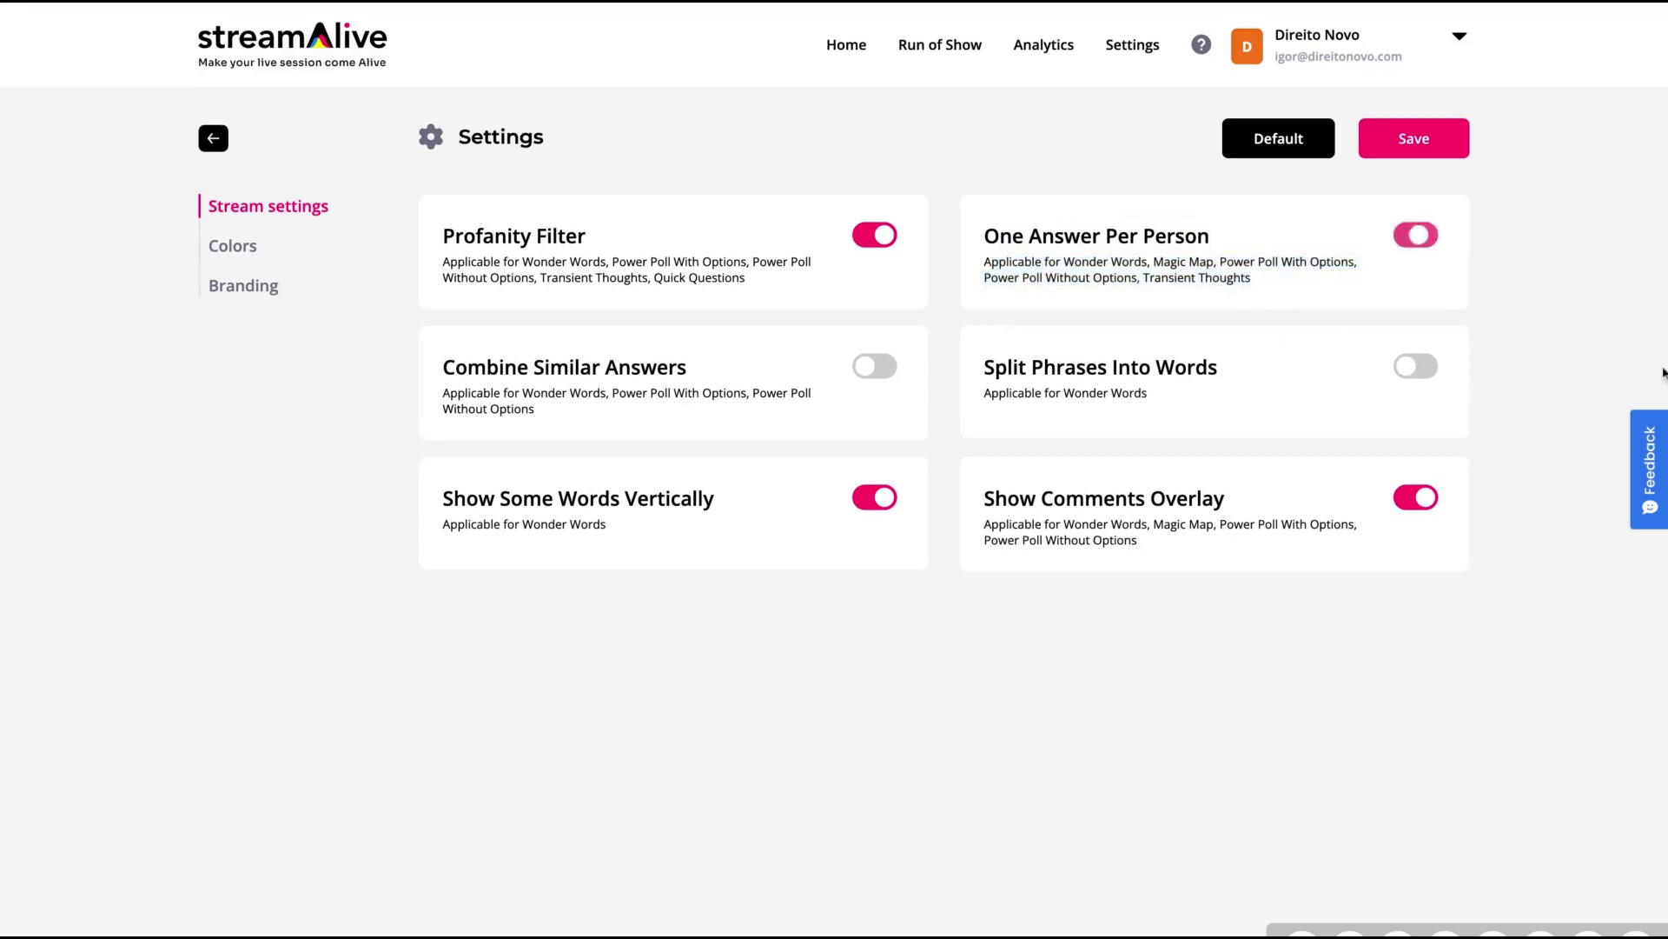
left_click(1421, 139)
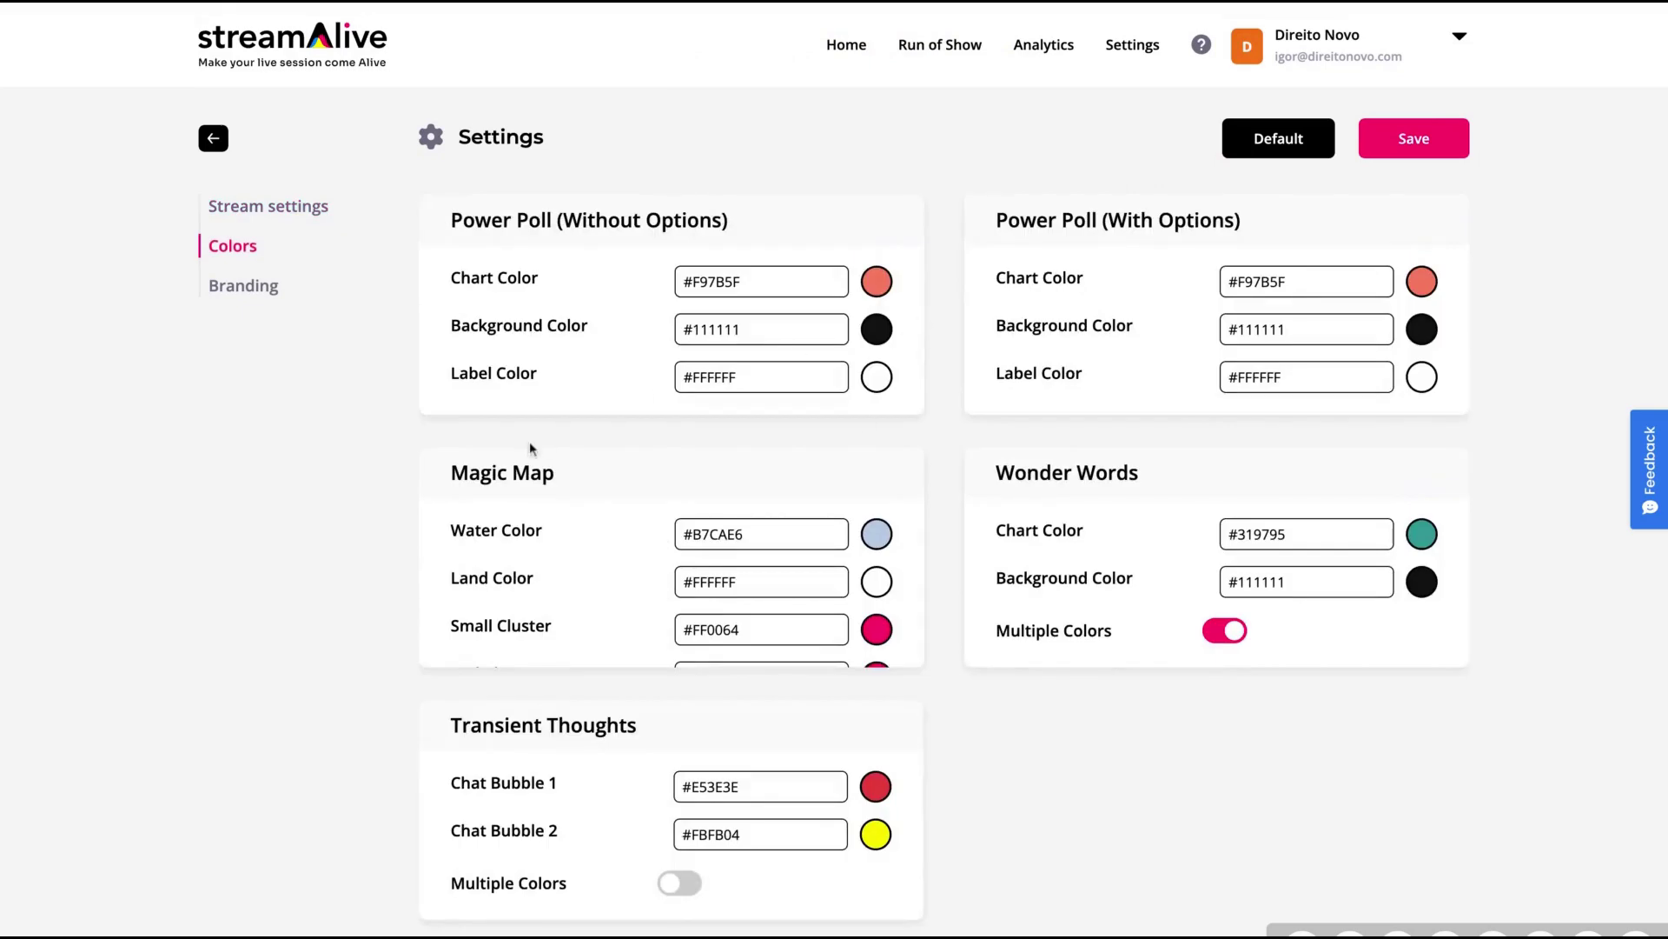
View the Colors and Branding settings, then return to the home page.
scroll(549, 627, "down", 2)
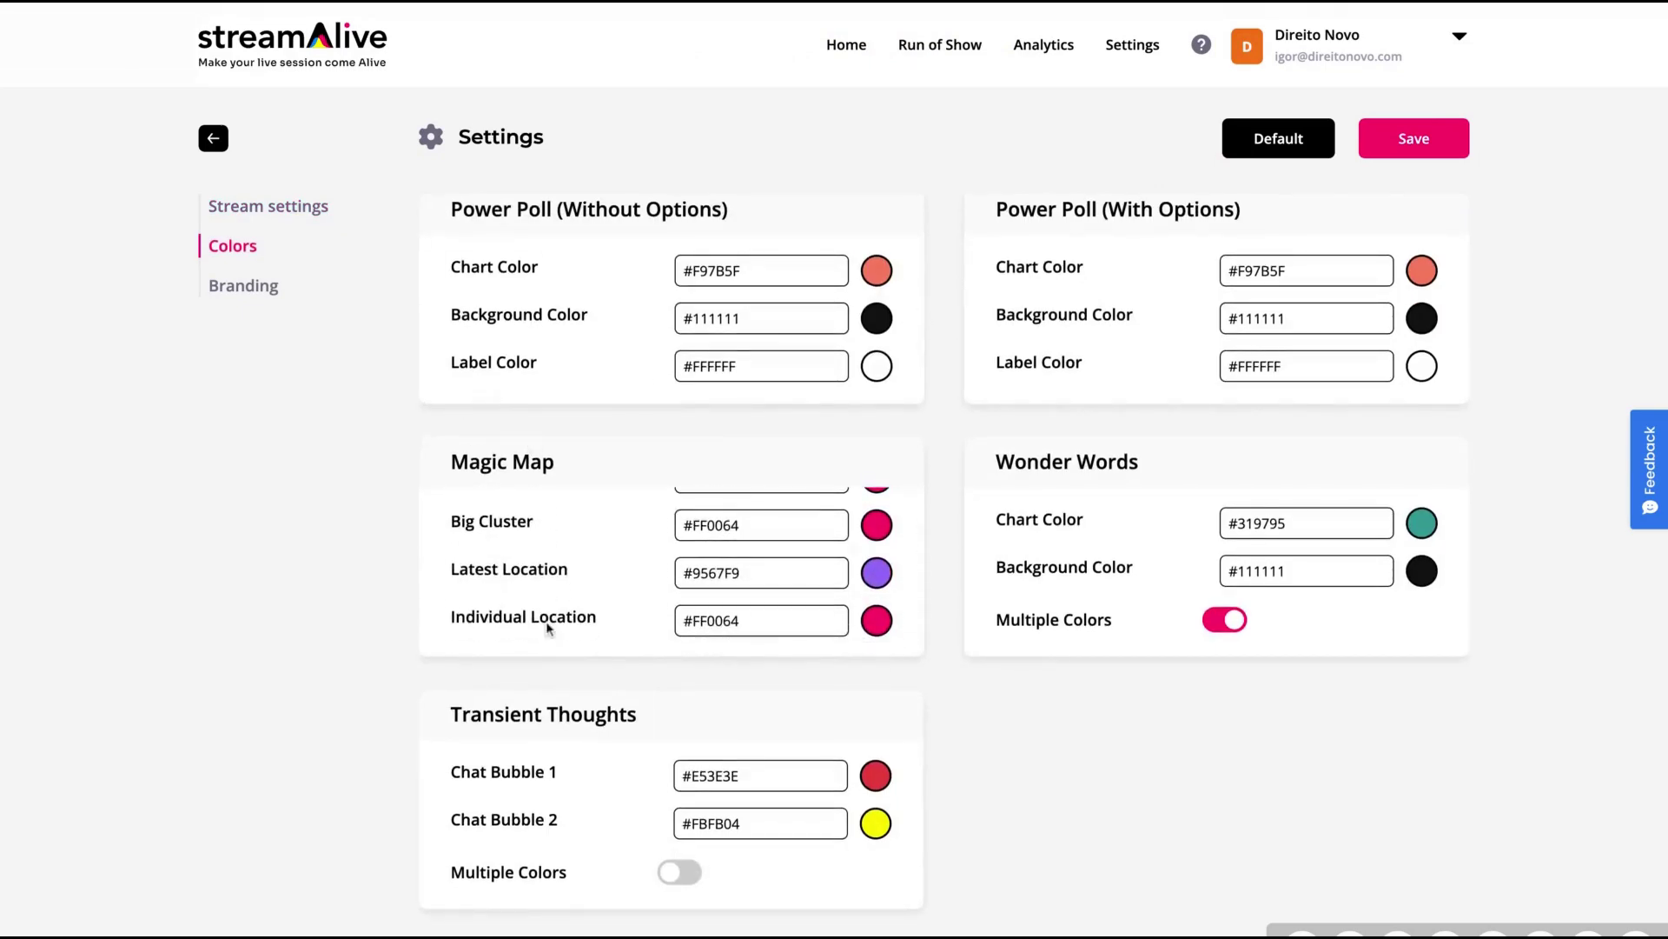
left_click(243, 285)
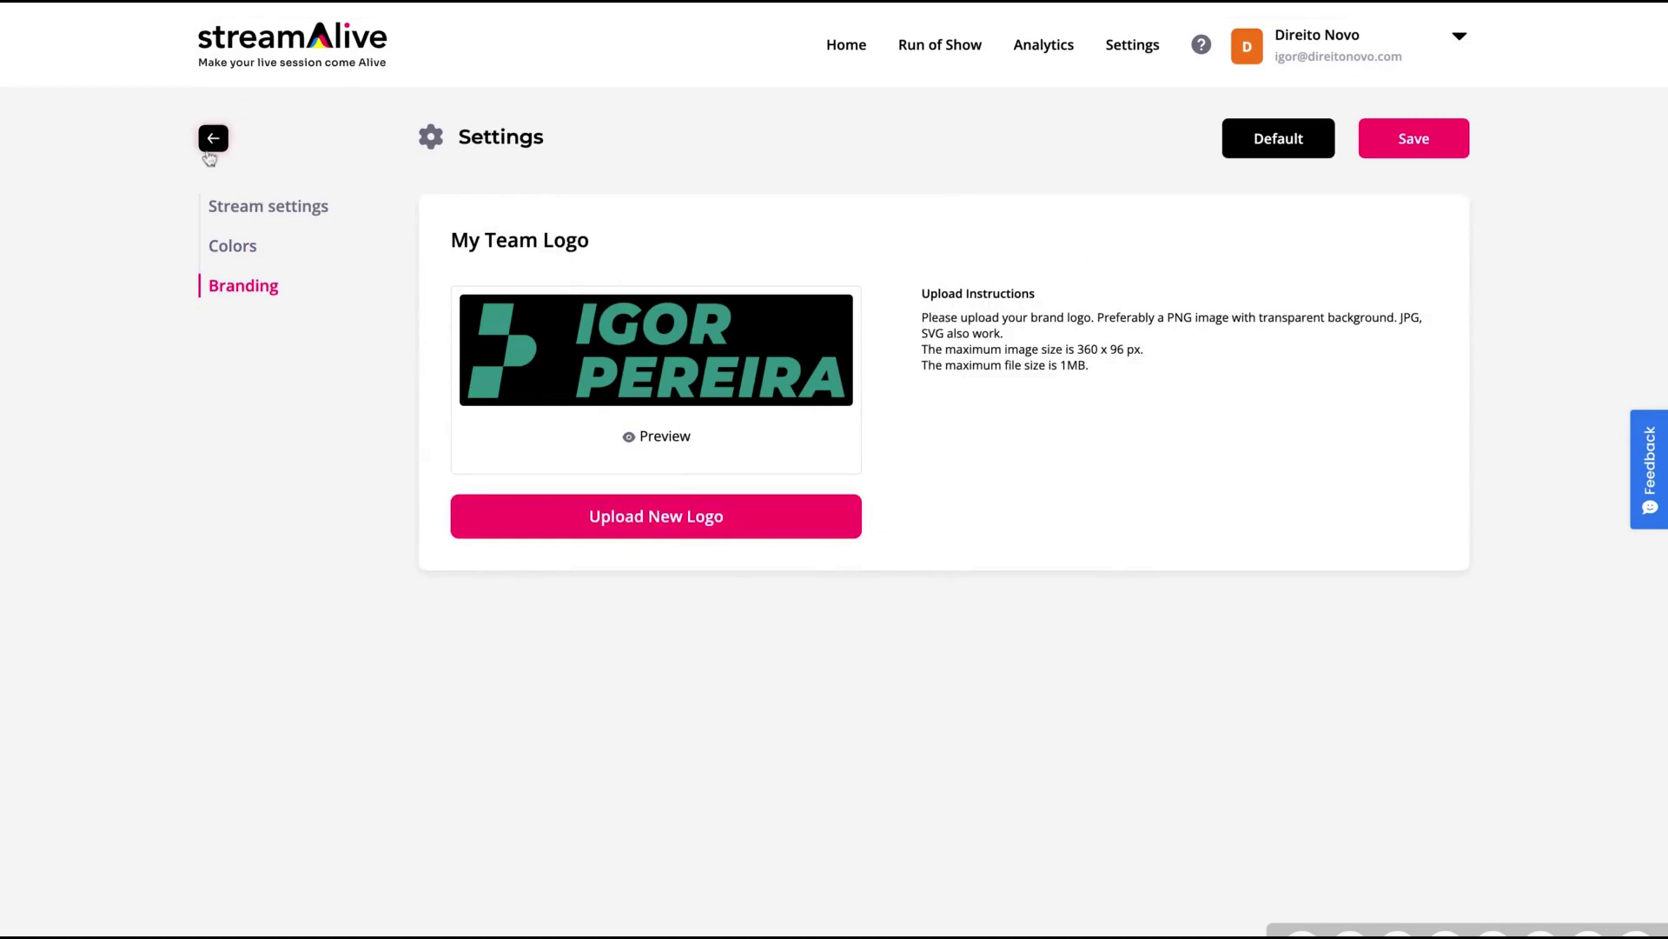
left_click(211, 149)
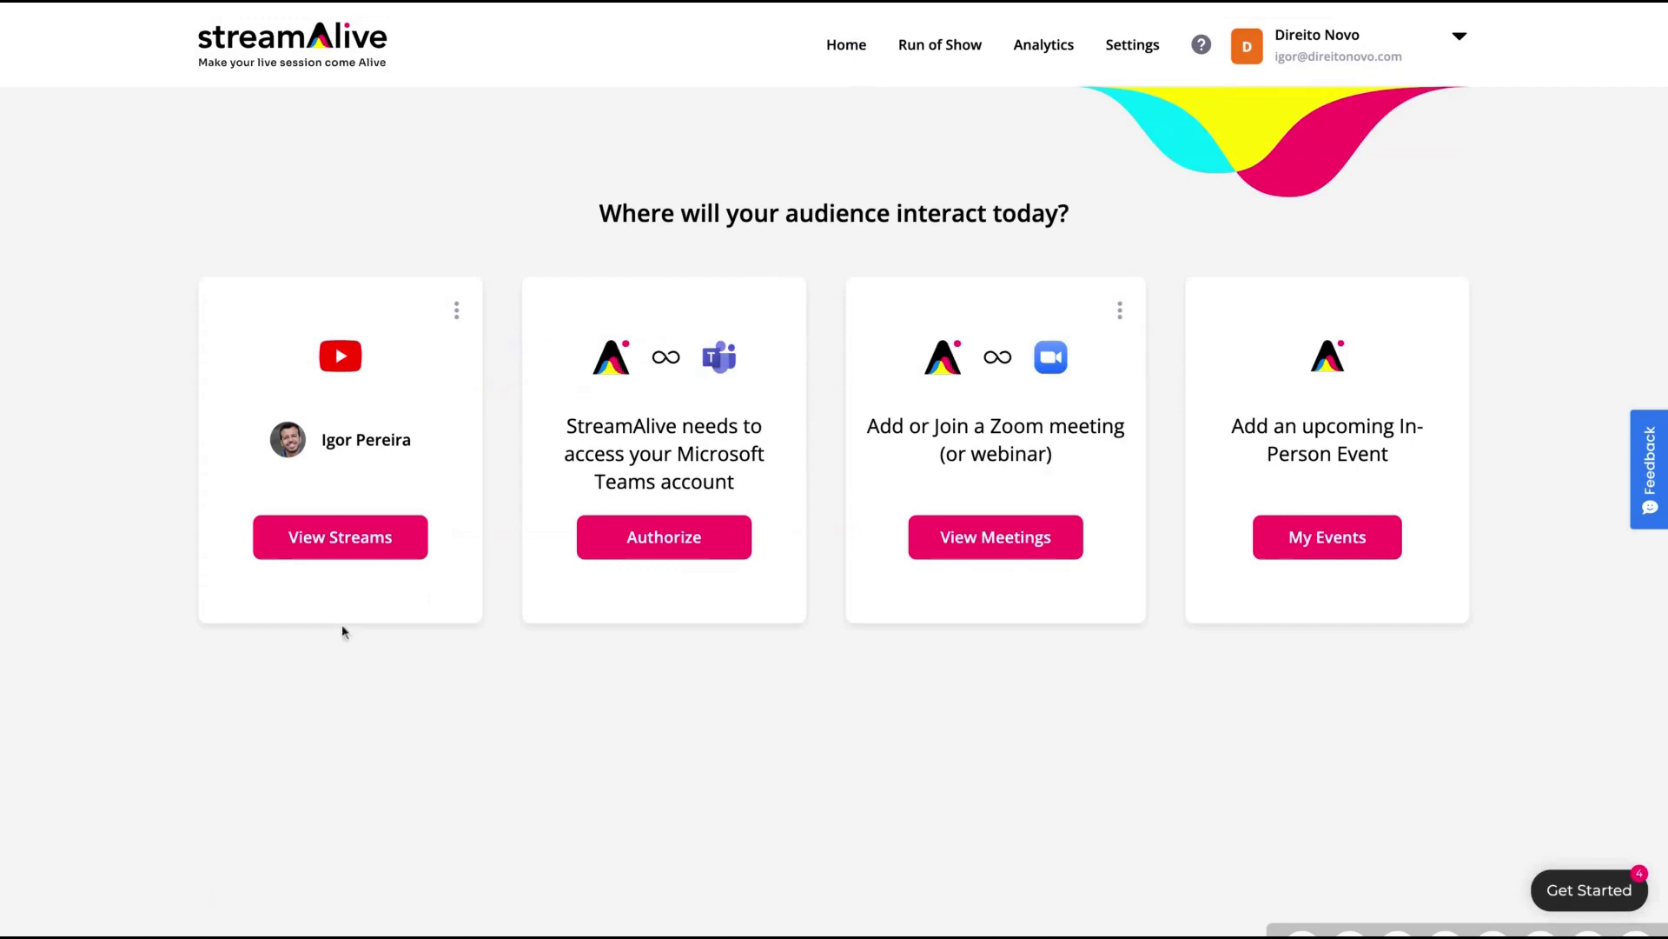
Check the empty YouTube stream list, then start a new Run of Show template.
left_click(367, 546)
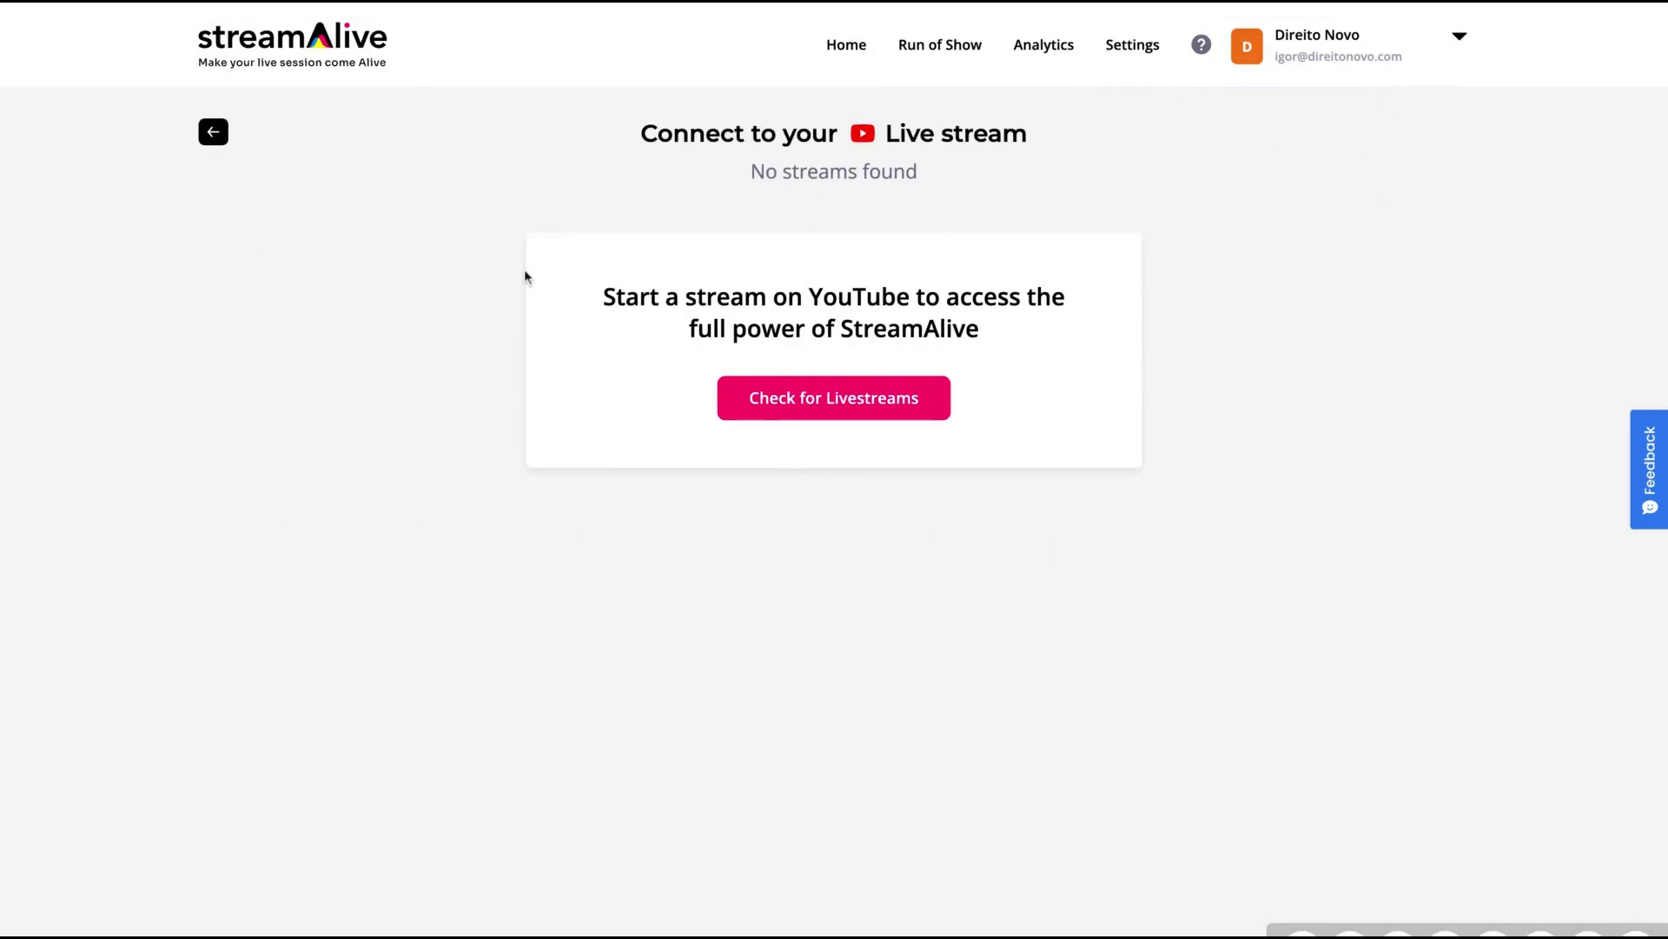
left_click(217, 144)
left_click(205, 130)
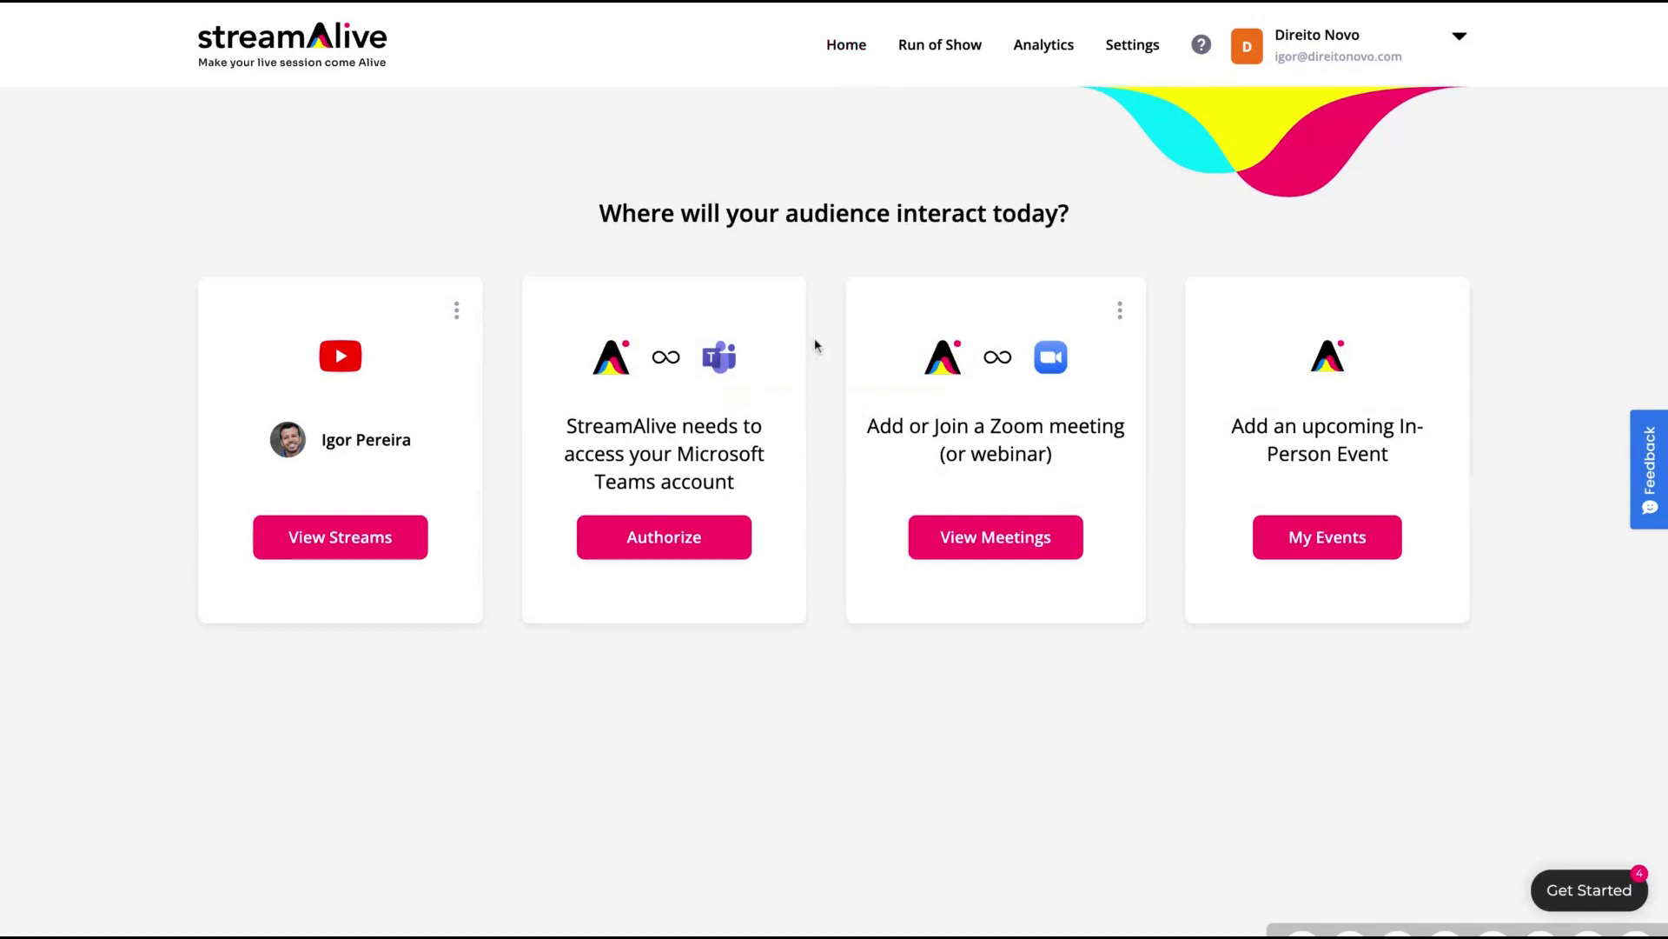
left_click(955, 48)
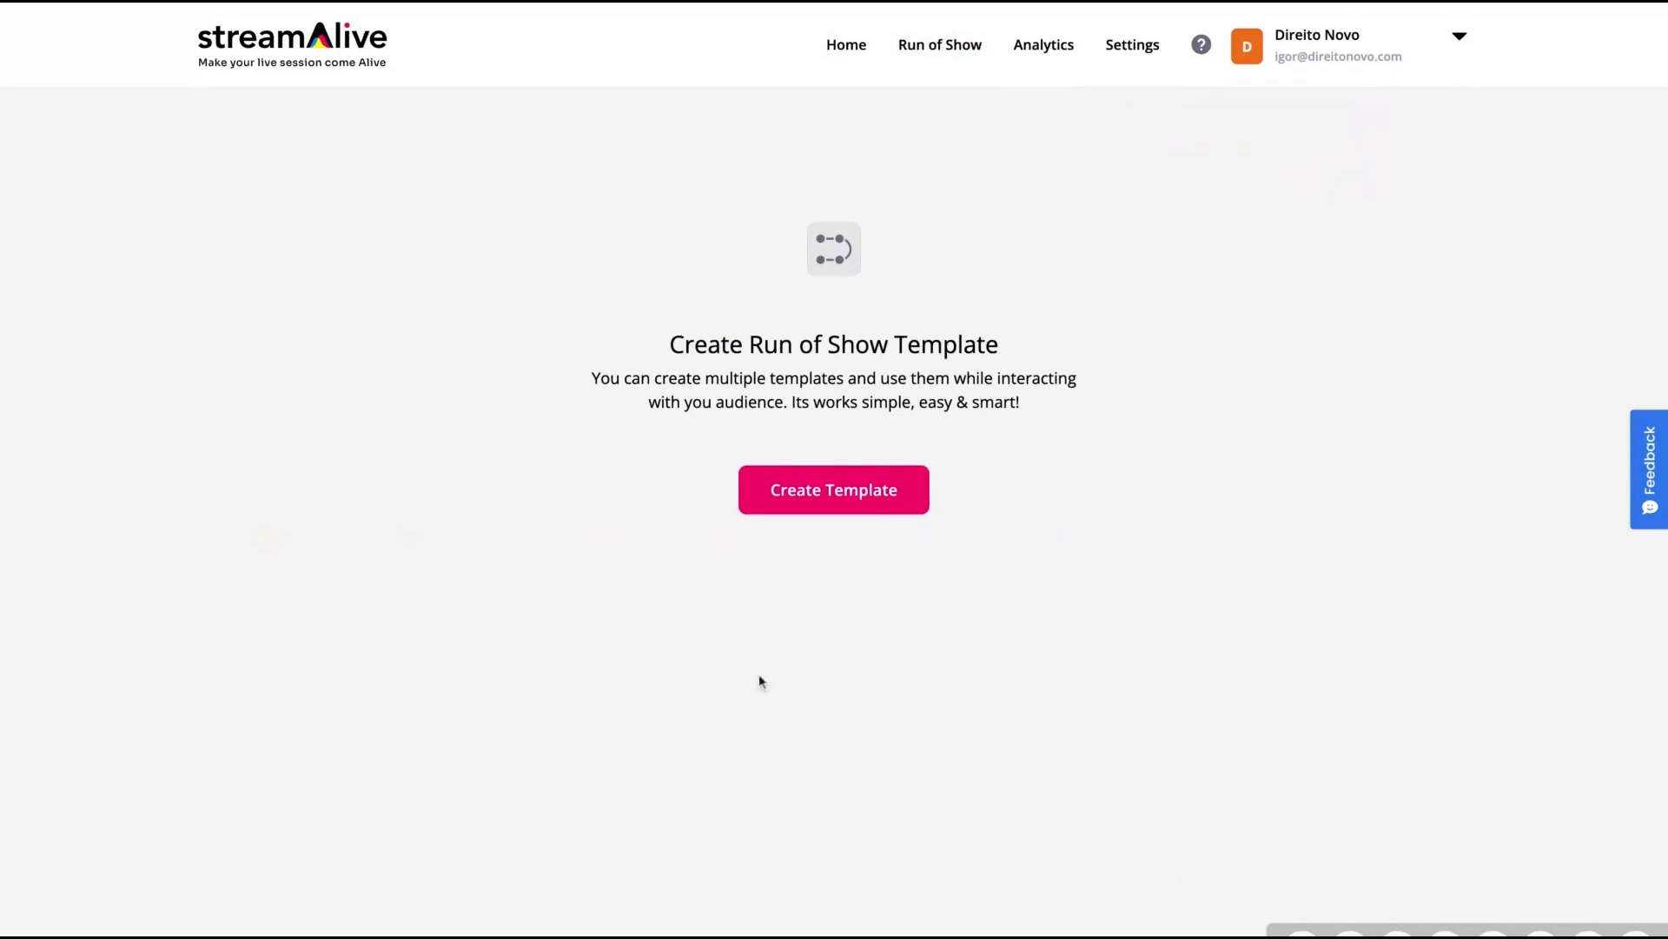
left_click(817, 490)
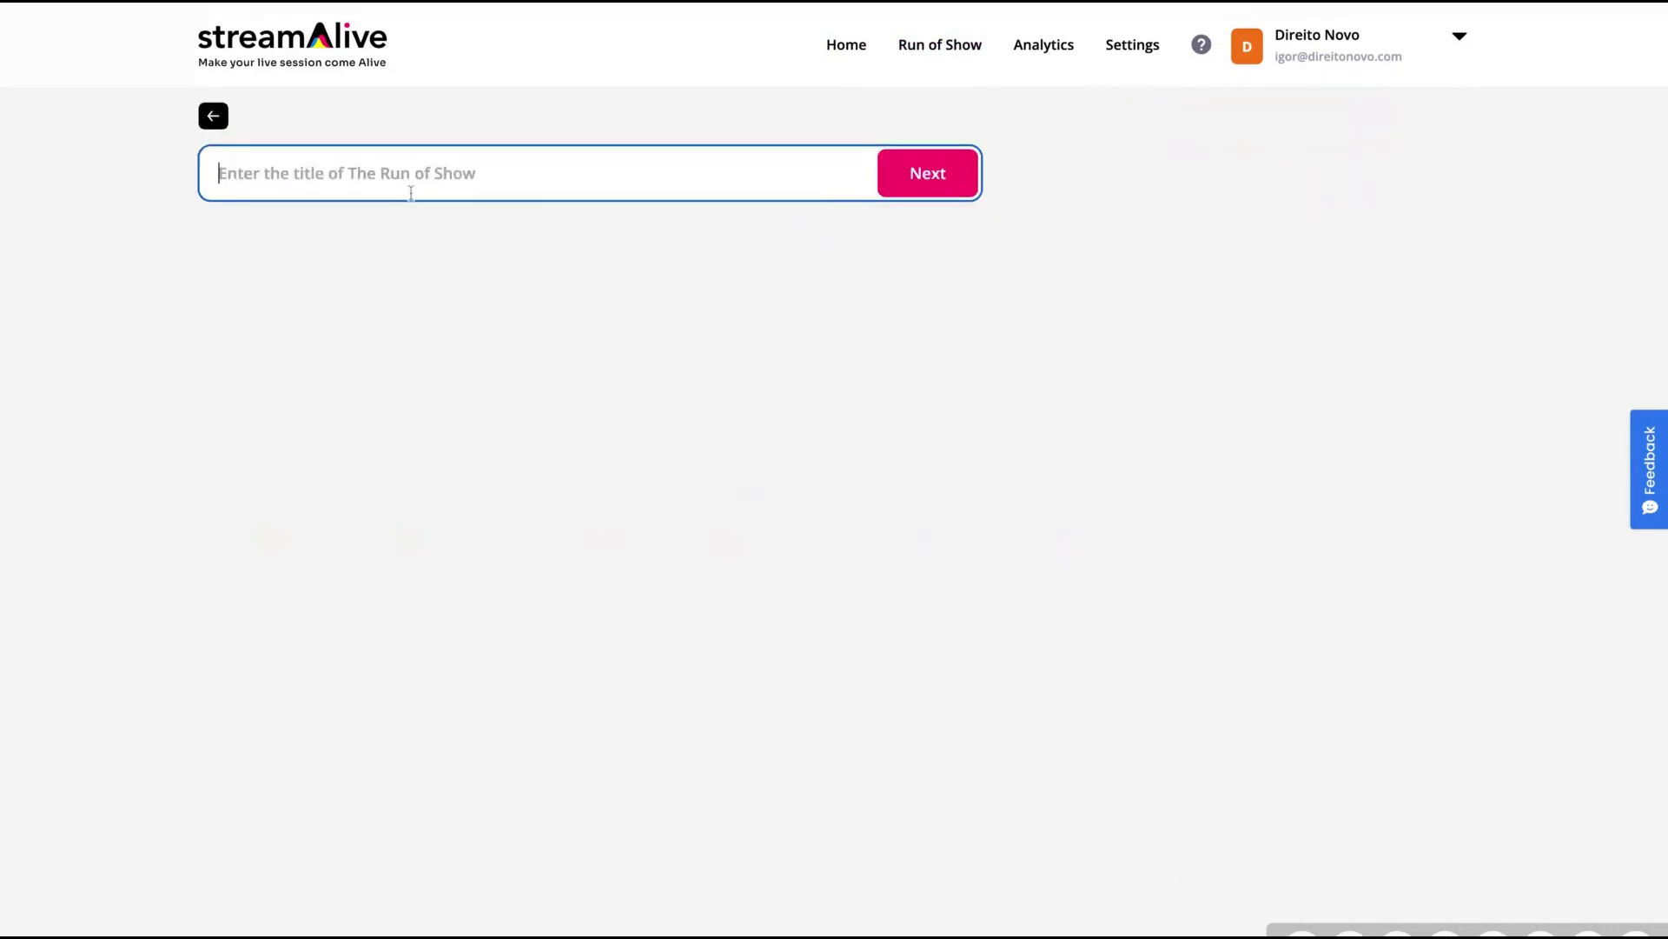
Title the run of show 'Next Live Streaming', check the slide upload window, then open the interaction chooser.
type("Next Live Streami")
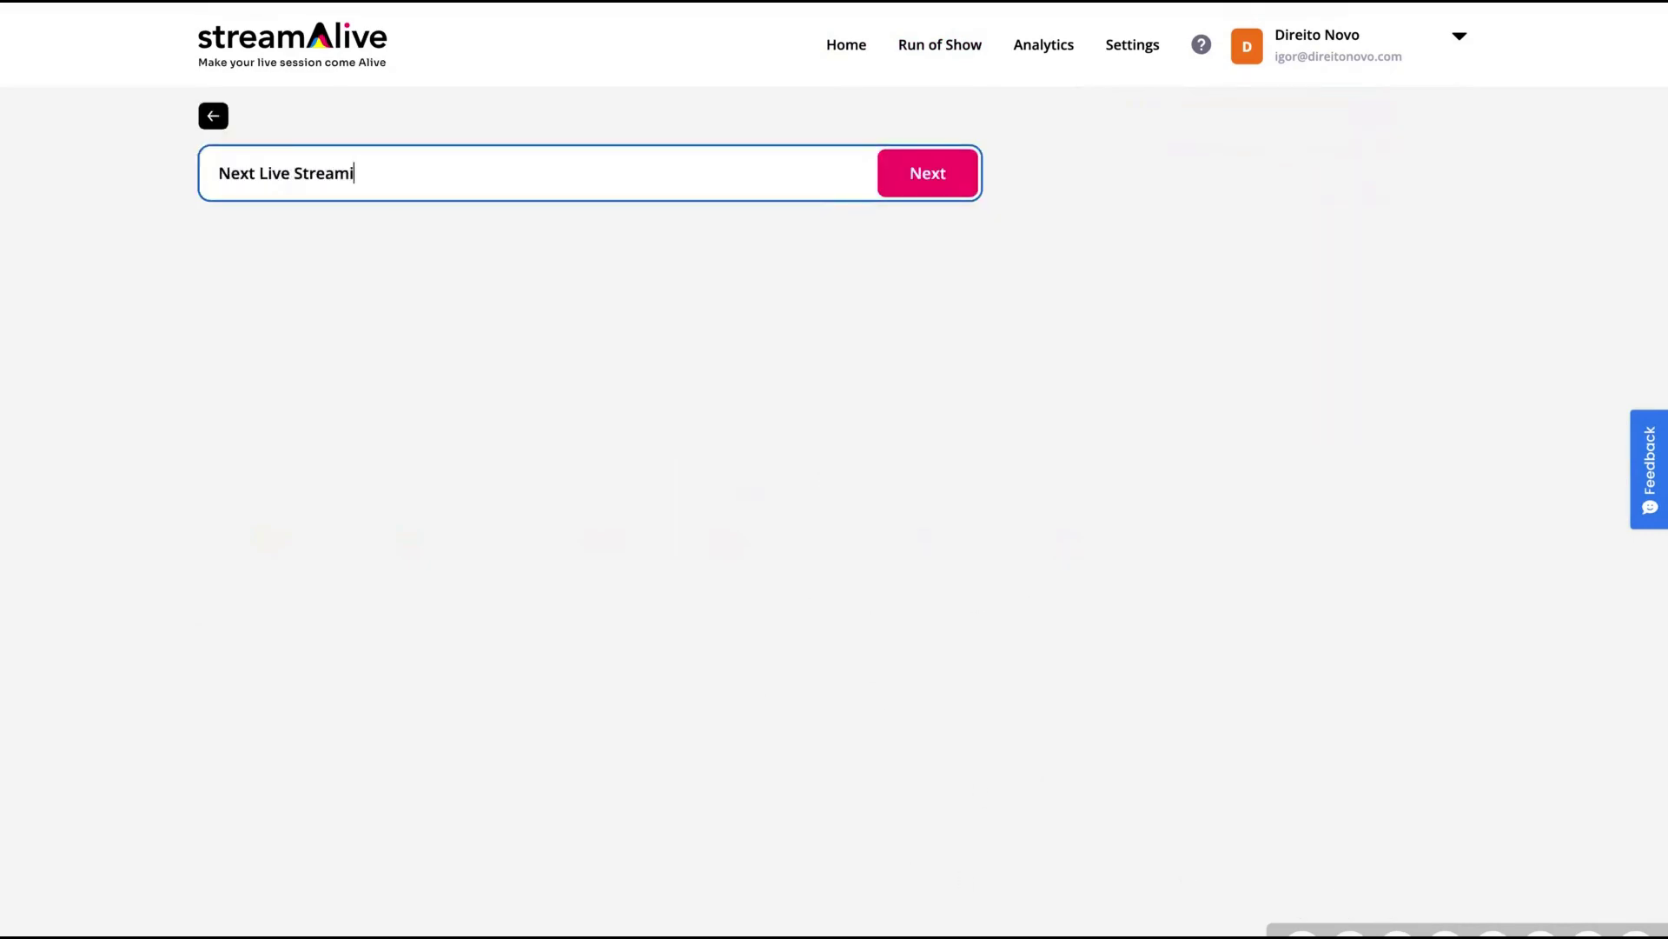
type("ng")
left_click(943, 176)
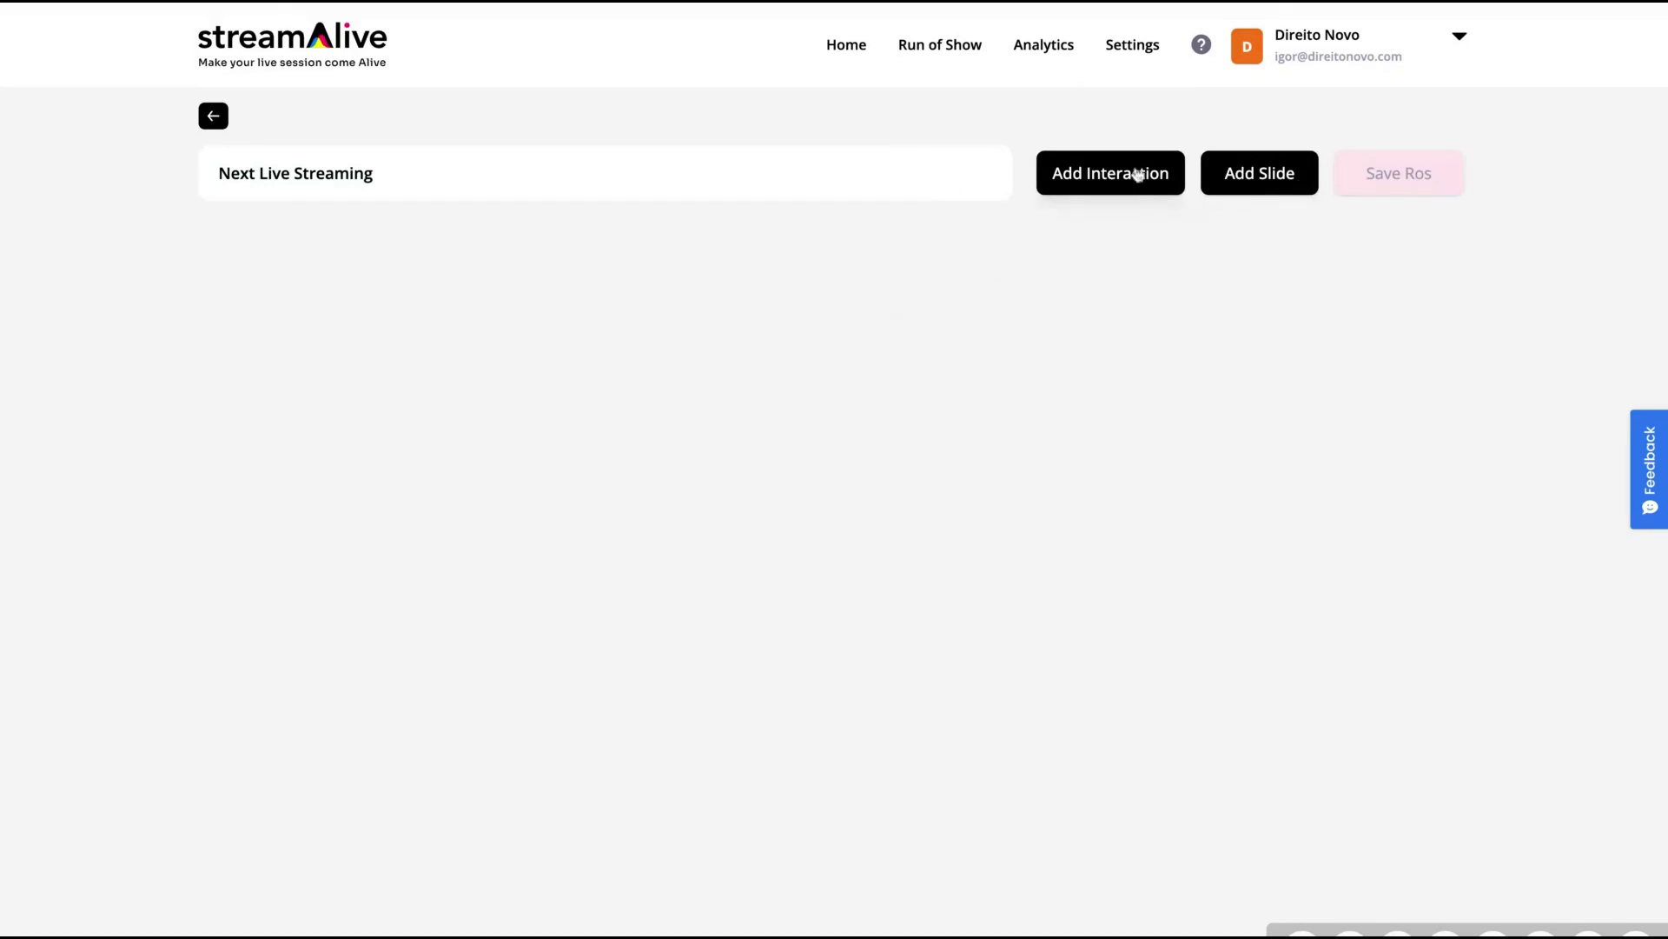
left_click(1234, 173)
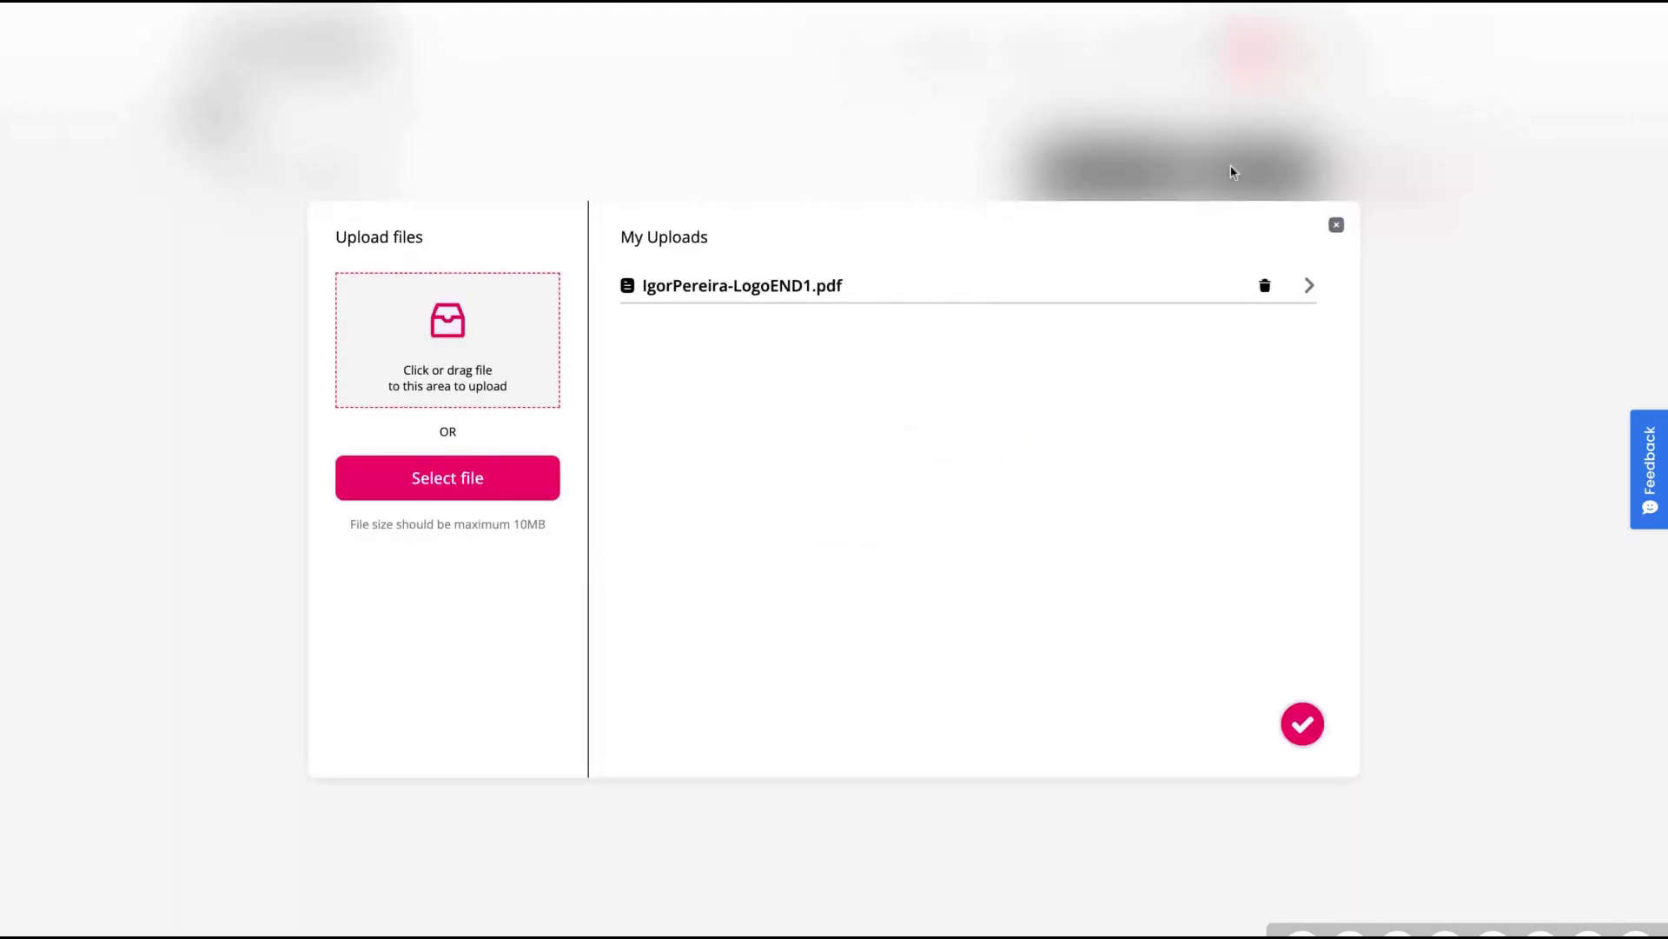
left_click(1335, 227)
left_click(1091, 173)
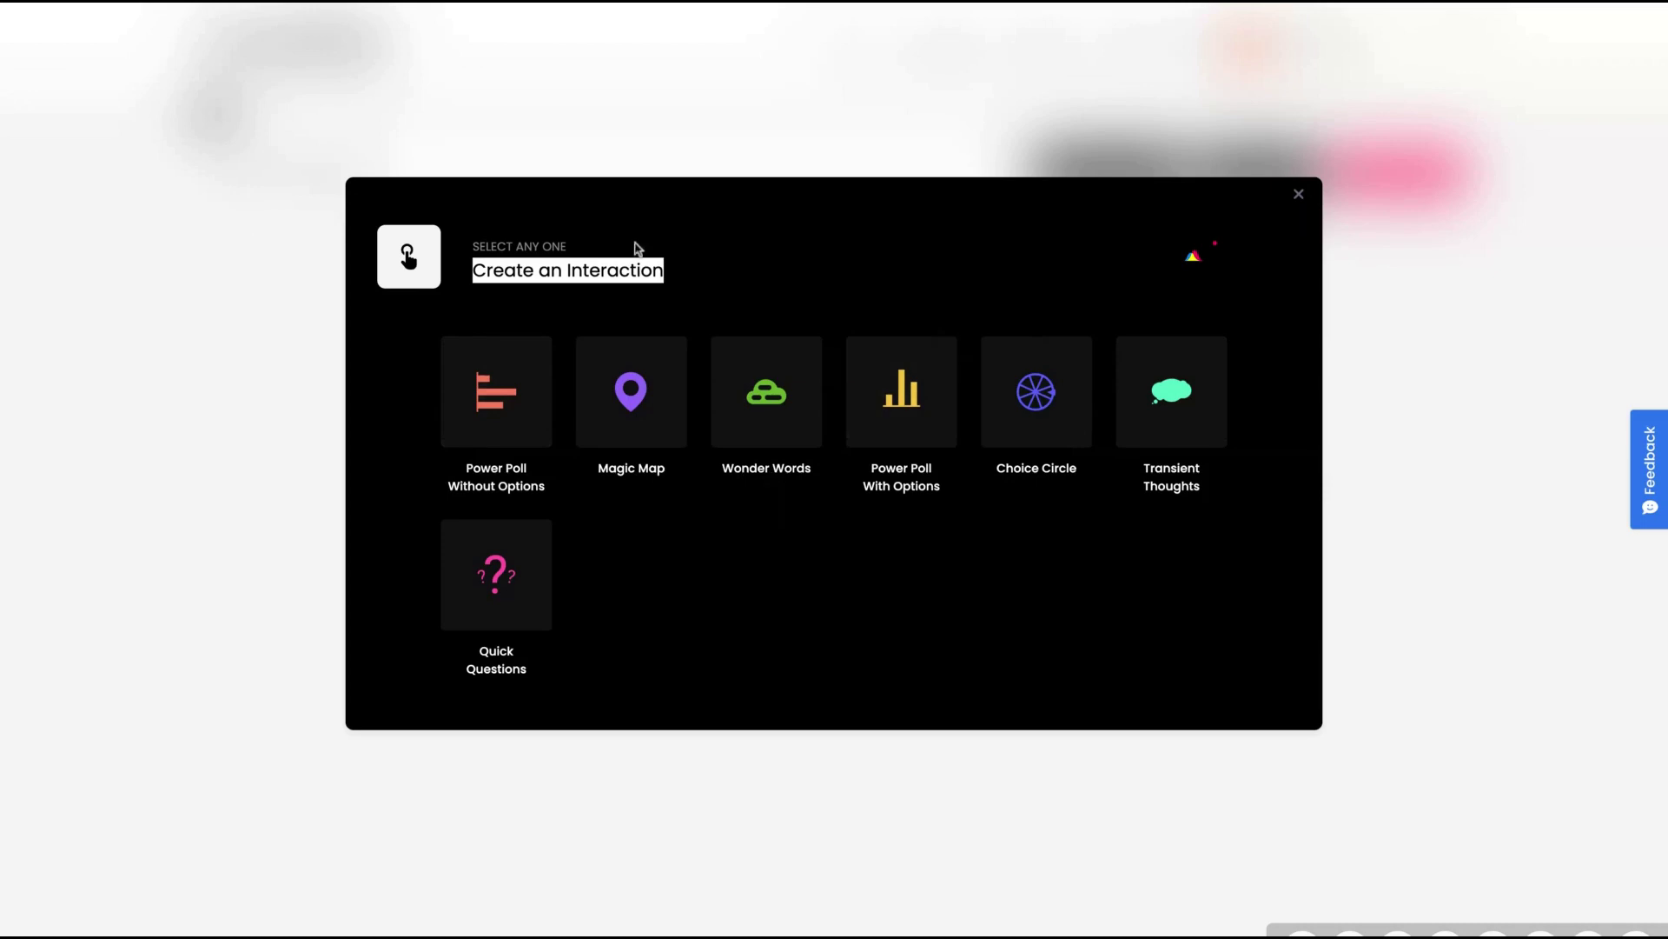
Create a Power Poll 'My First Question' with answers Yes and No, save it, and reopen it.
left_click(919, 367)
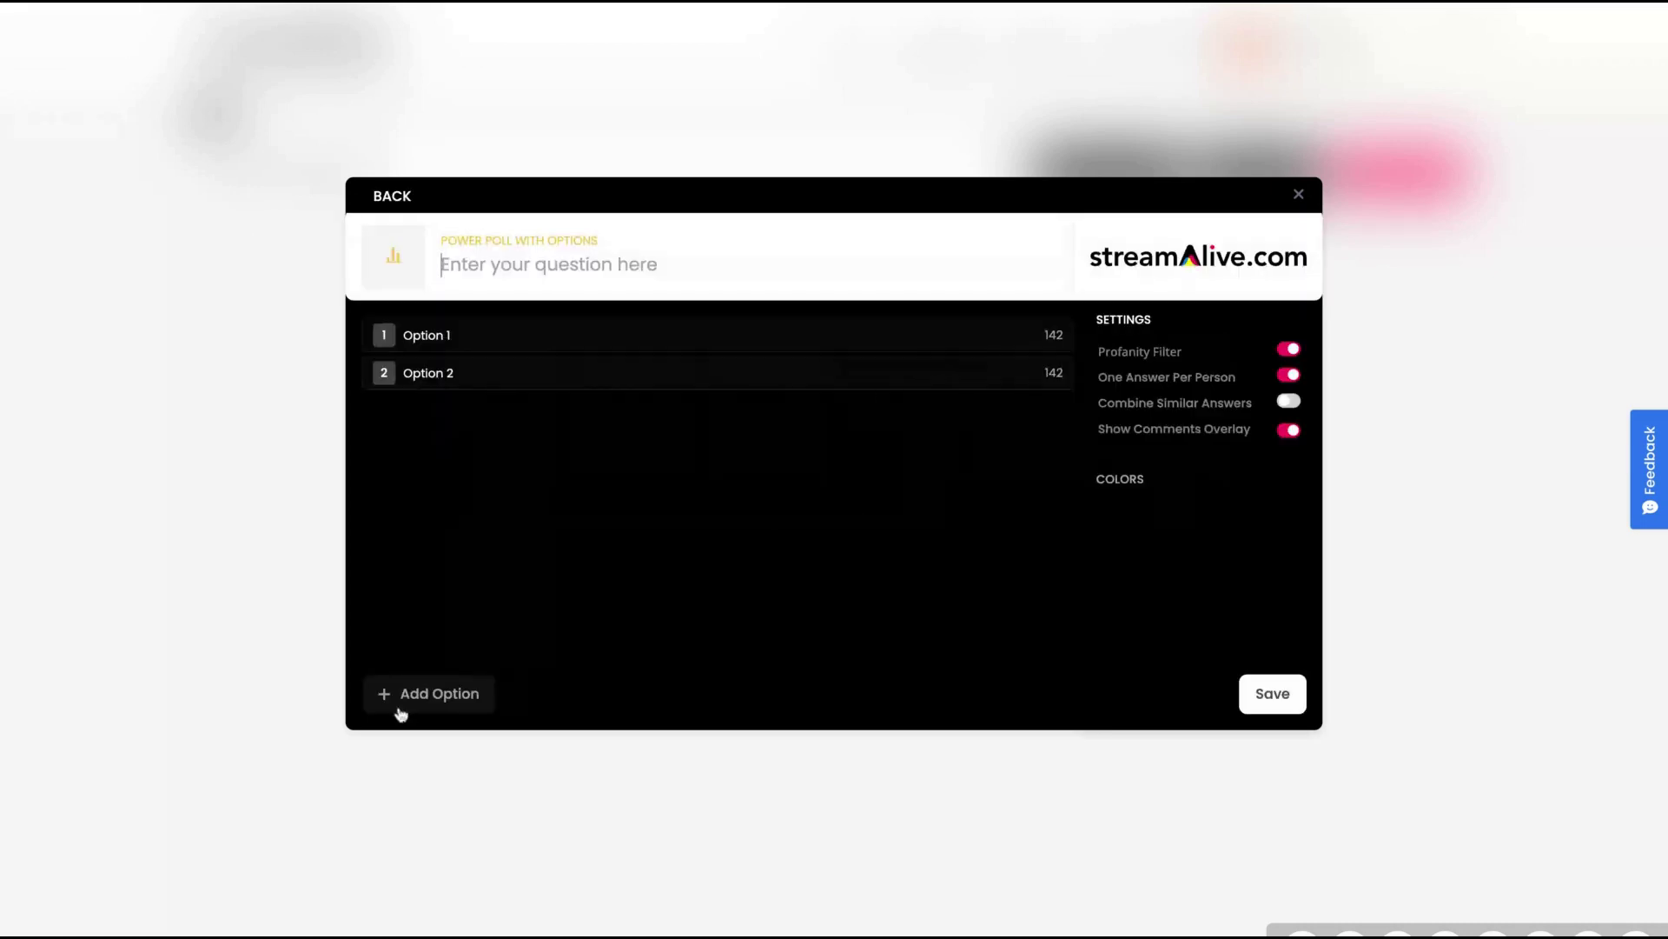
left_click(513, 263)
type("My First Q")
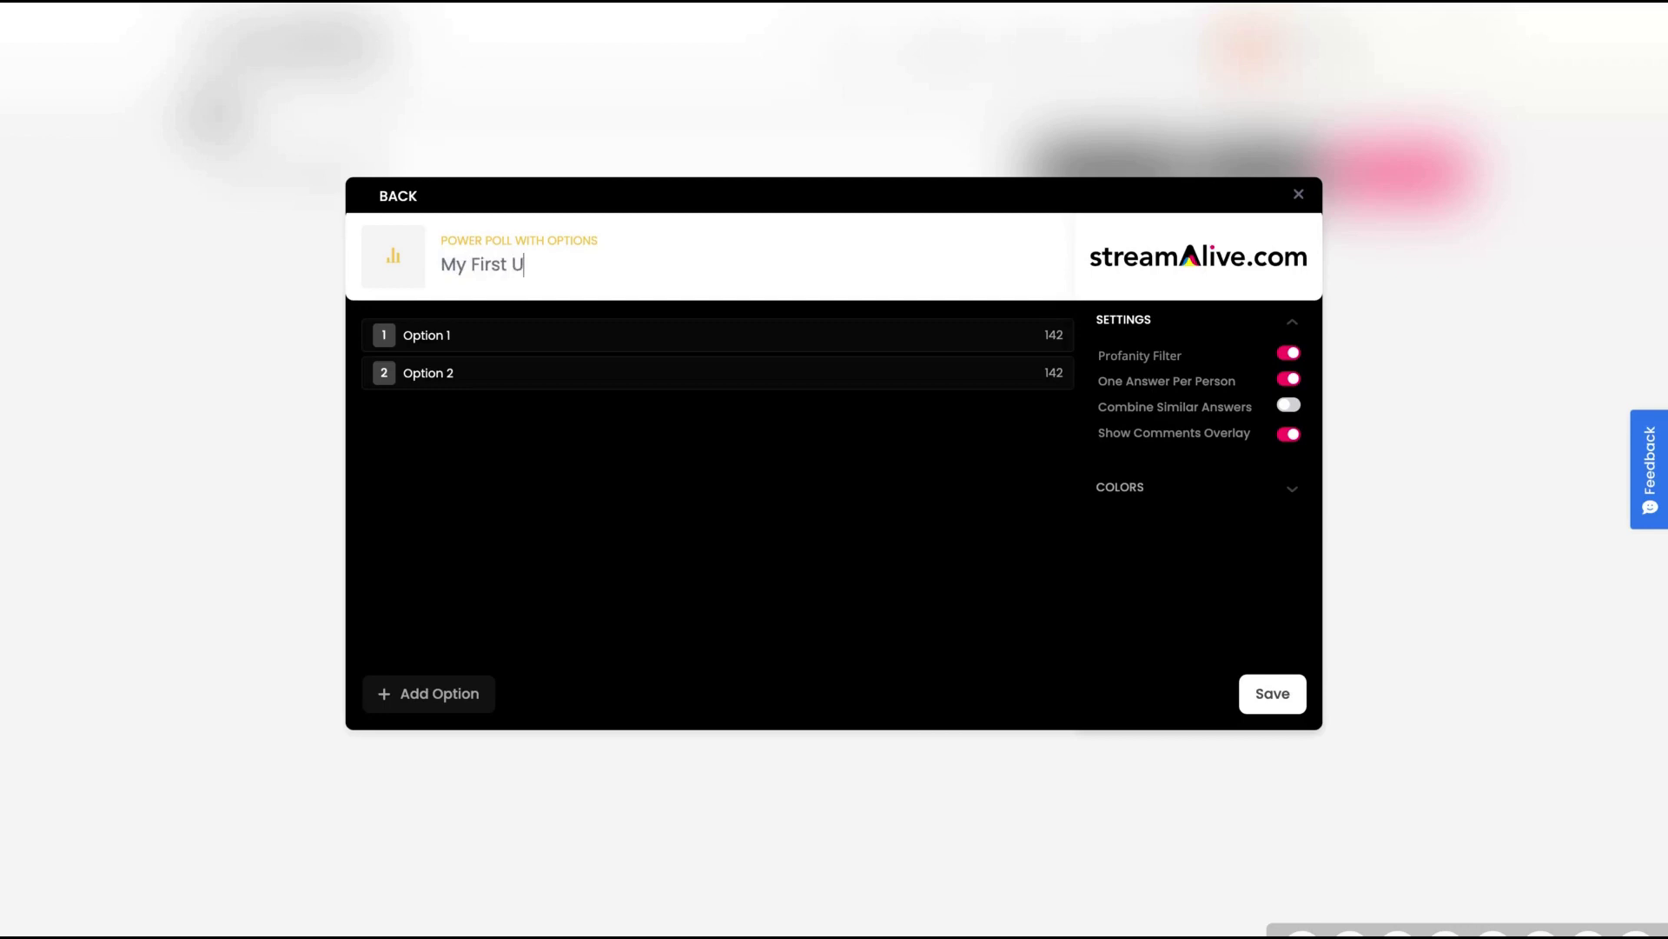
type("uestion")
left_click(475, 331)
type("Yes")
key("Tab")
type("No")
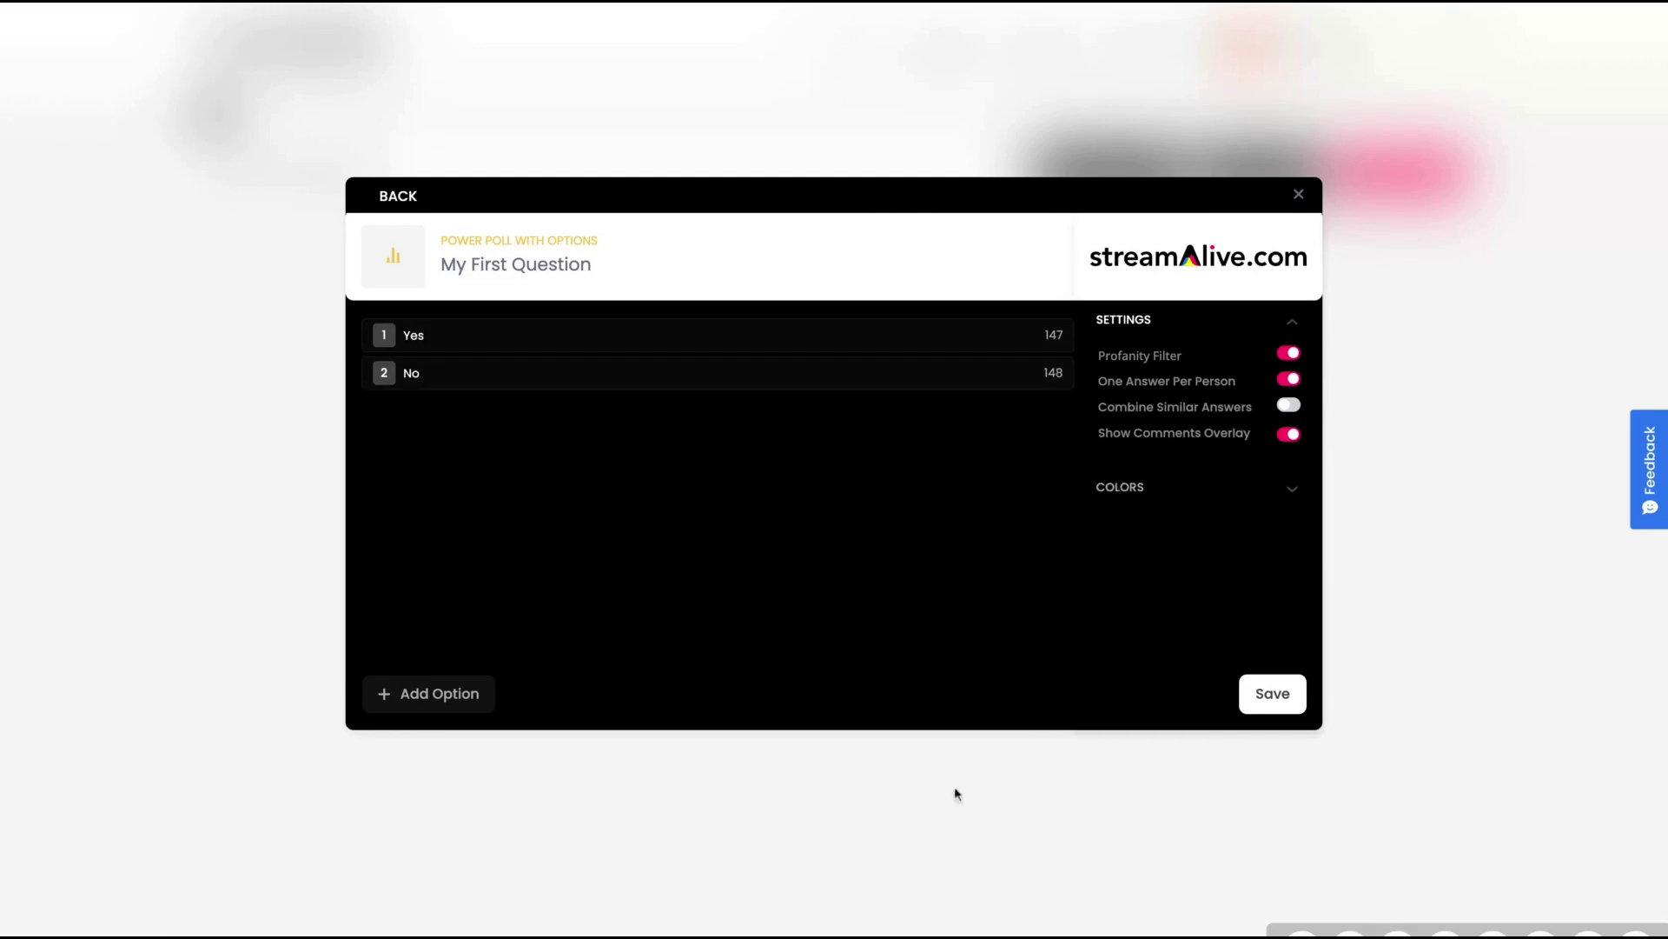
left_click(1268, 689)
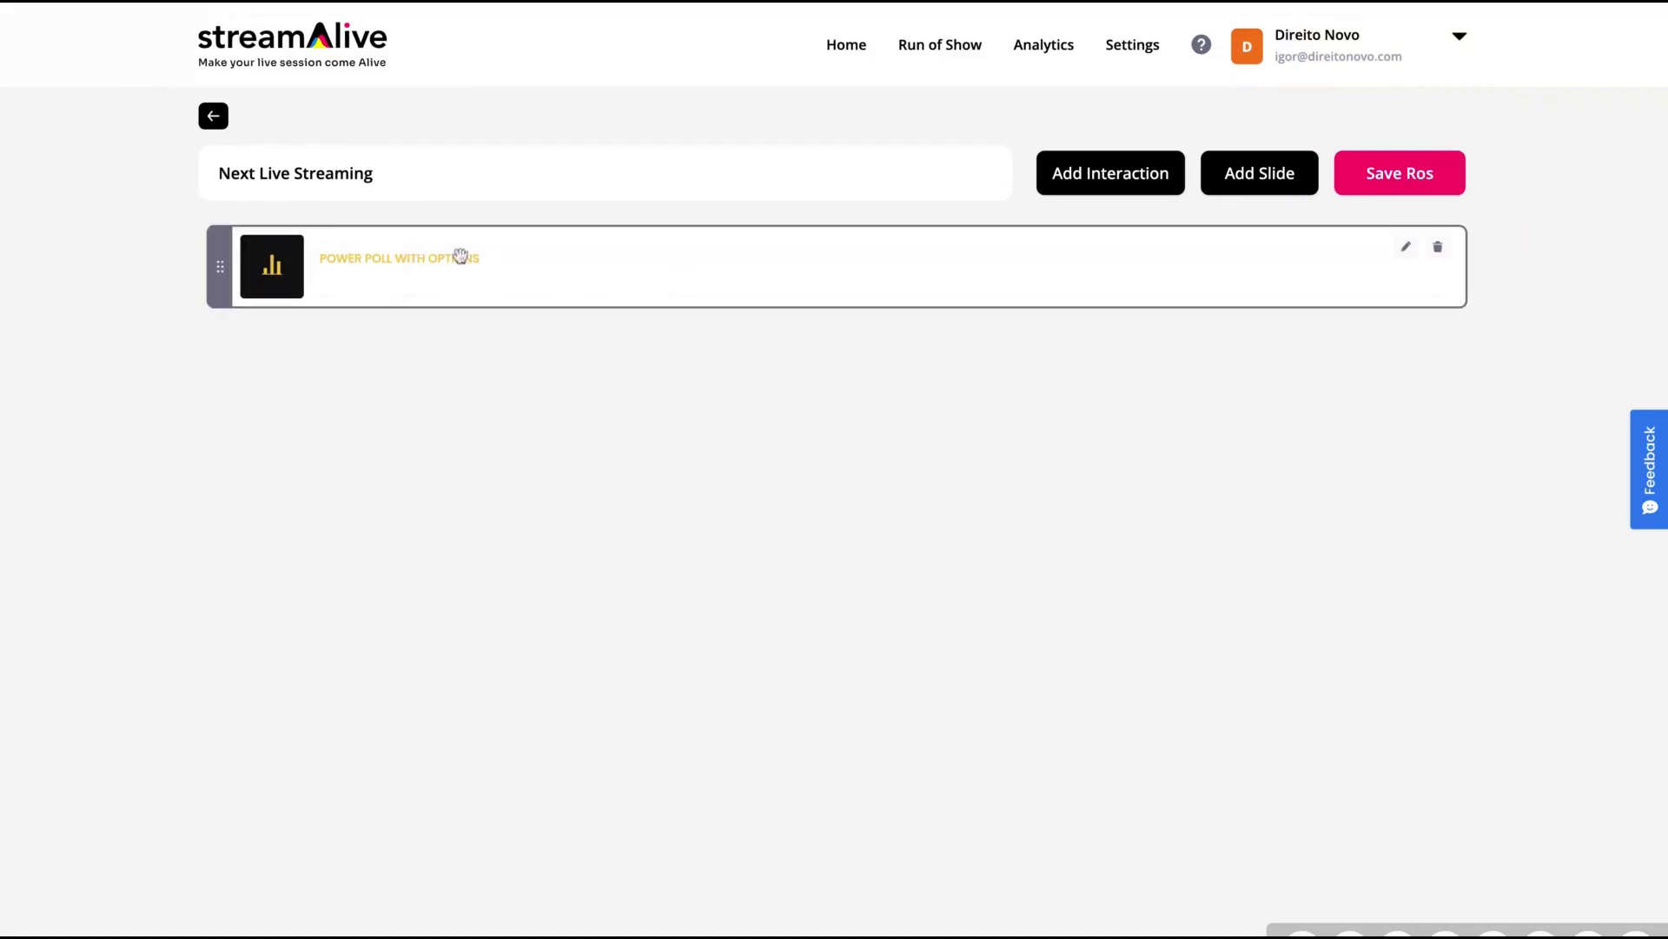
left_click(1406, 247)
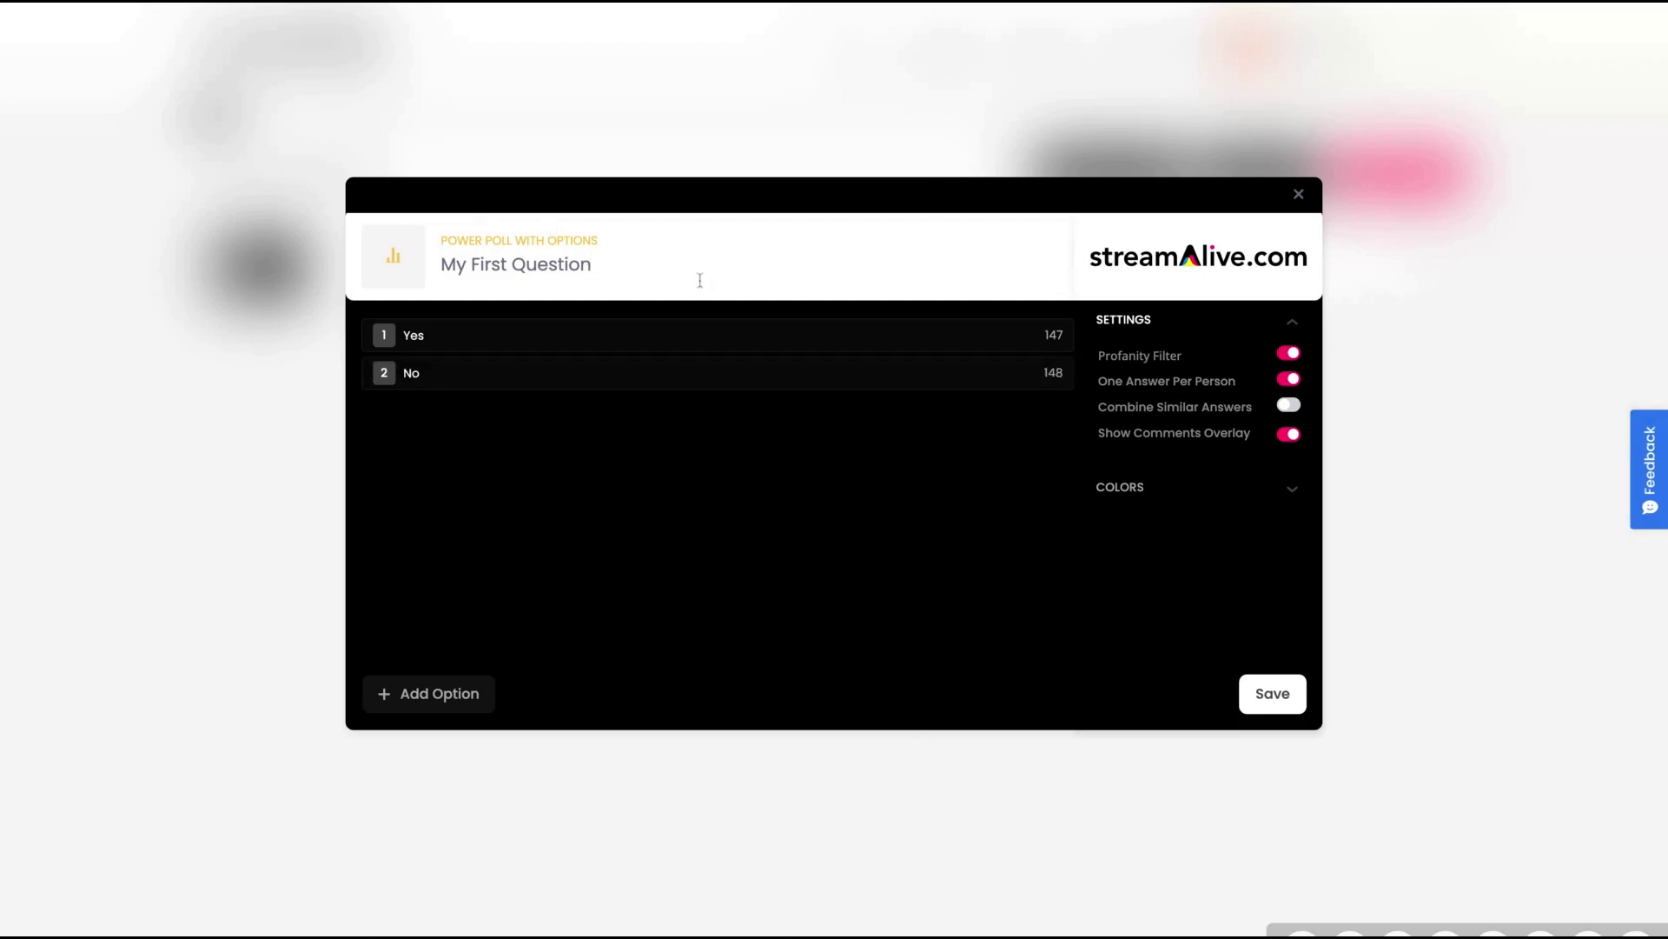
mouse_move(577, 375)
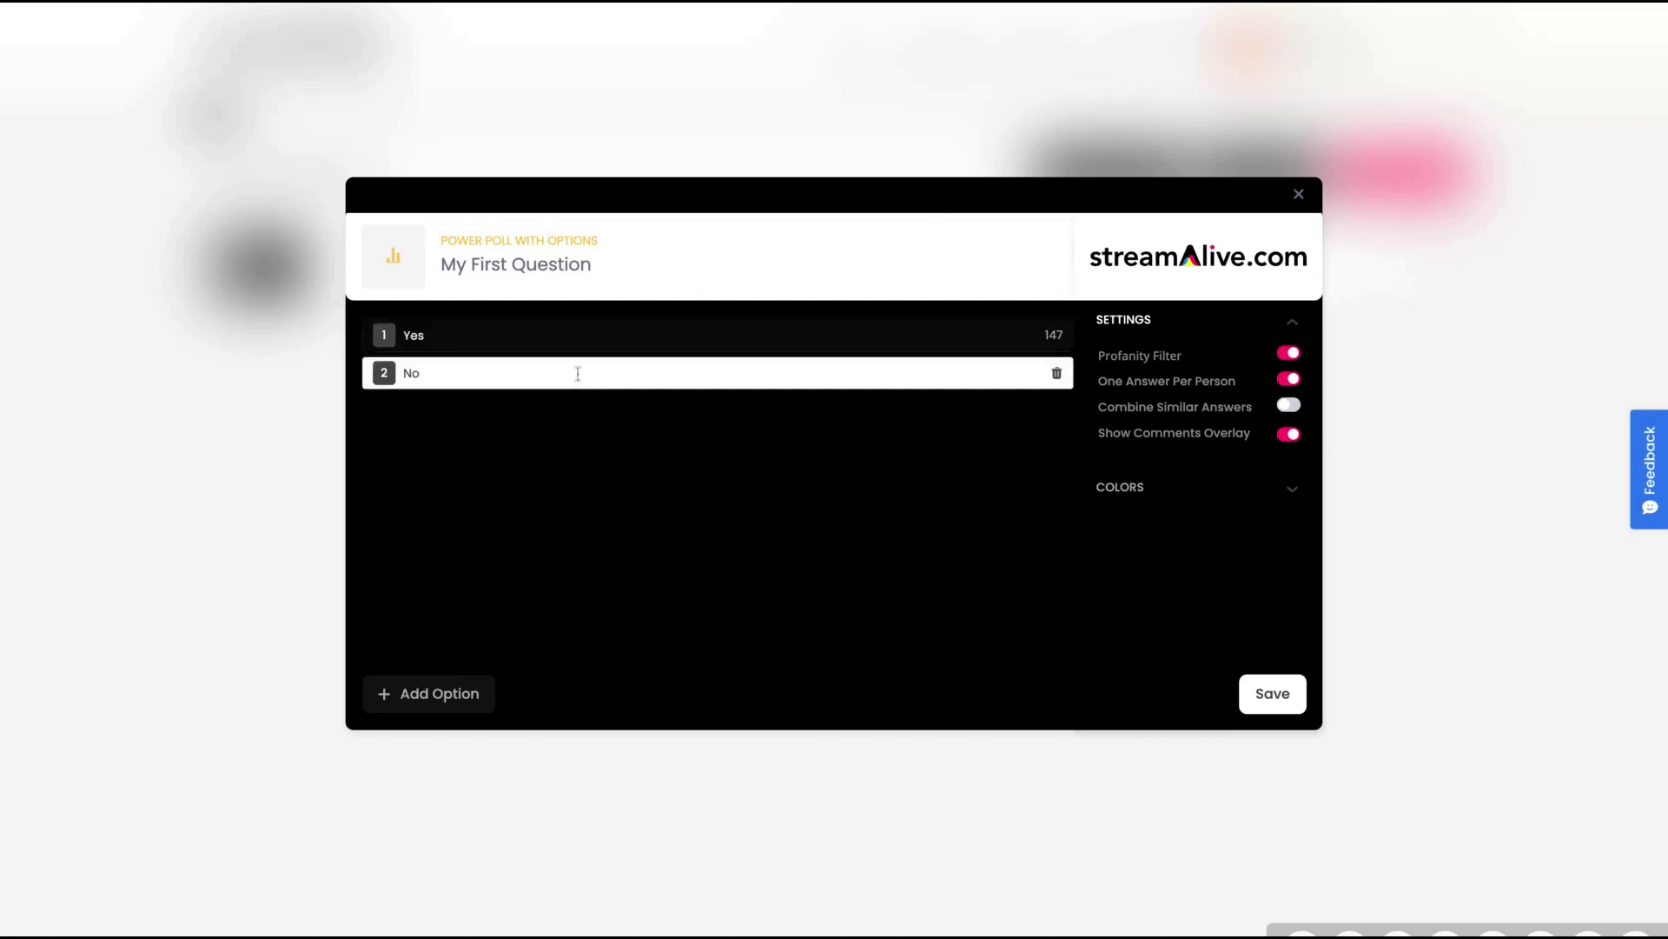
Close the poll editor and delete the My First Question poll.
left_click(1298, 193)
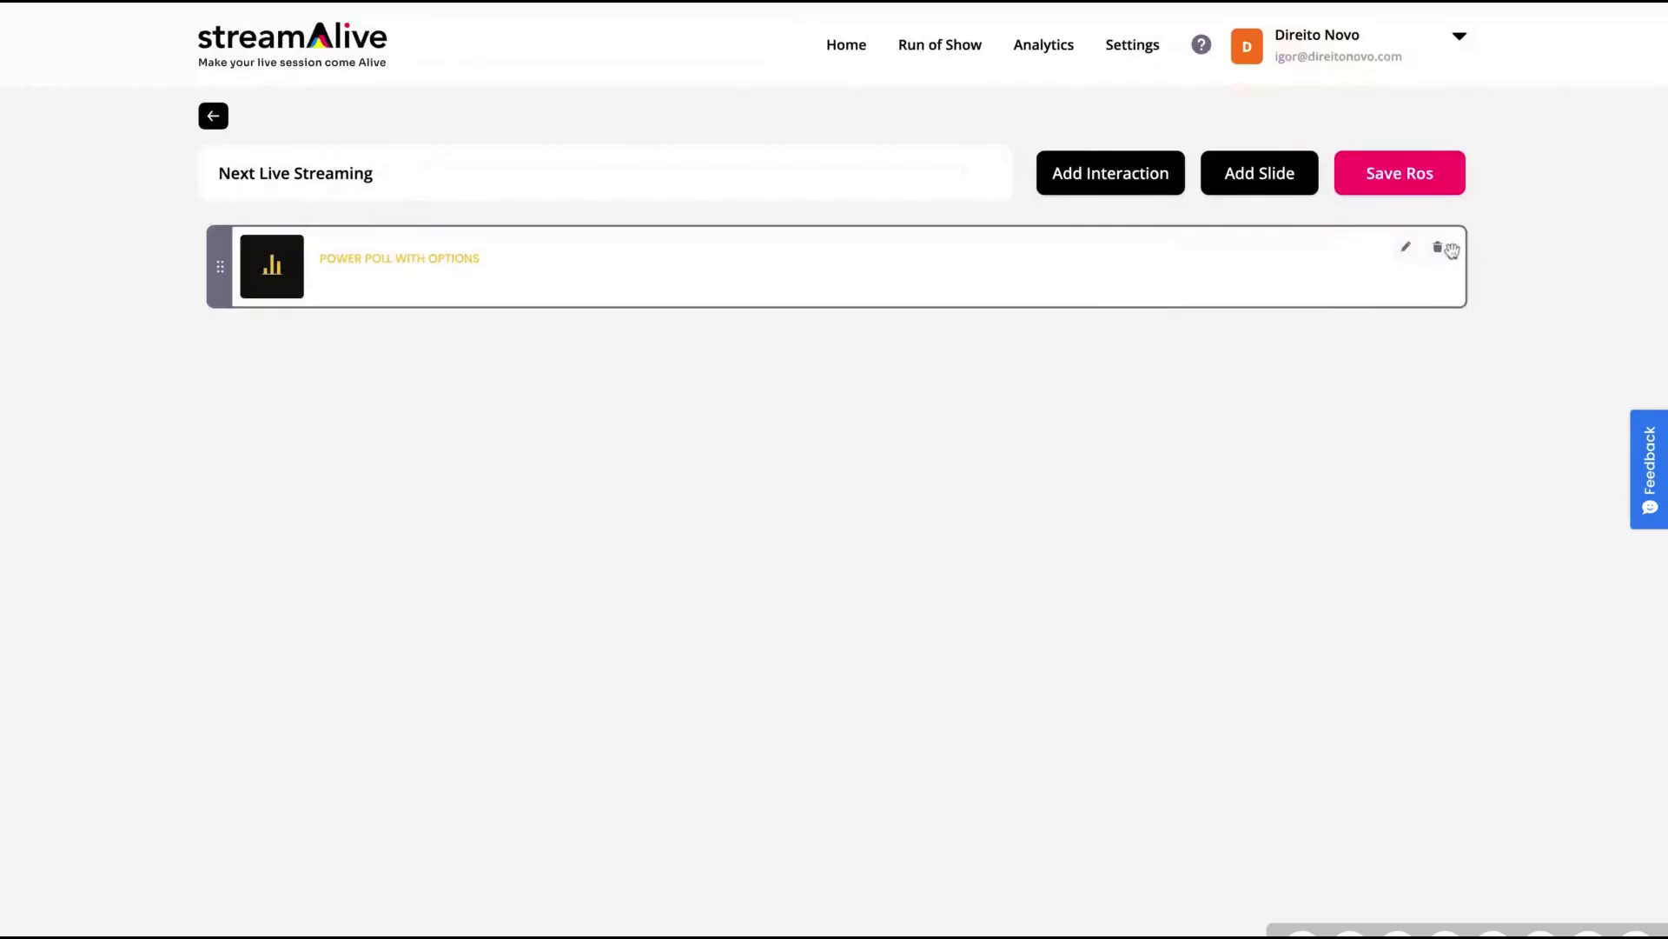
left_click(1437, 248)
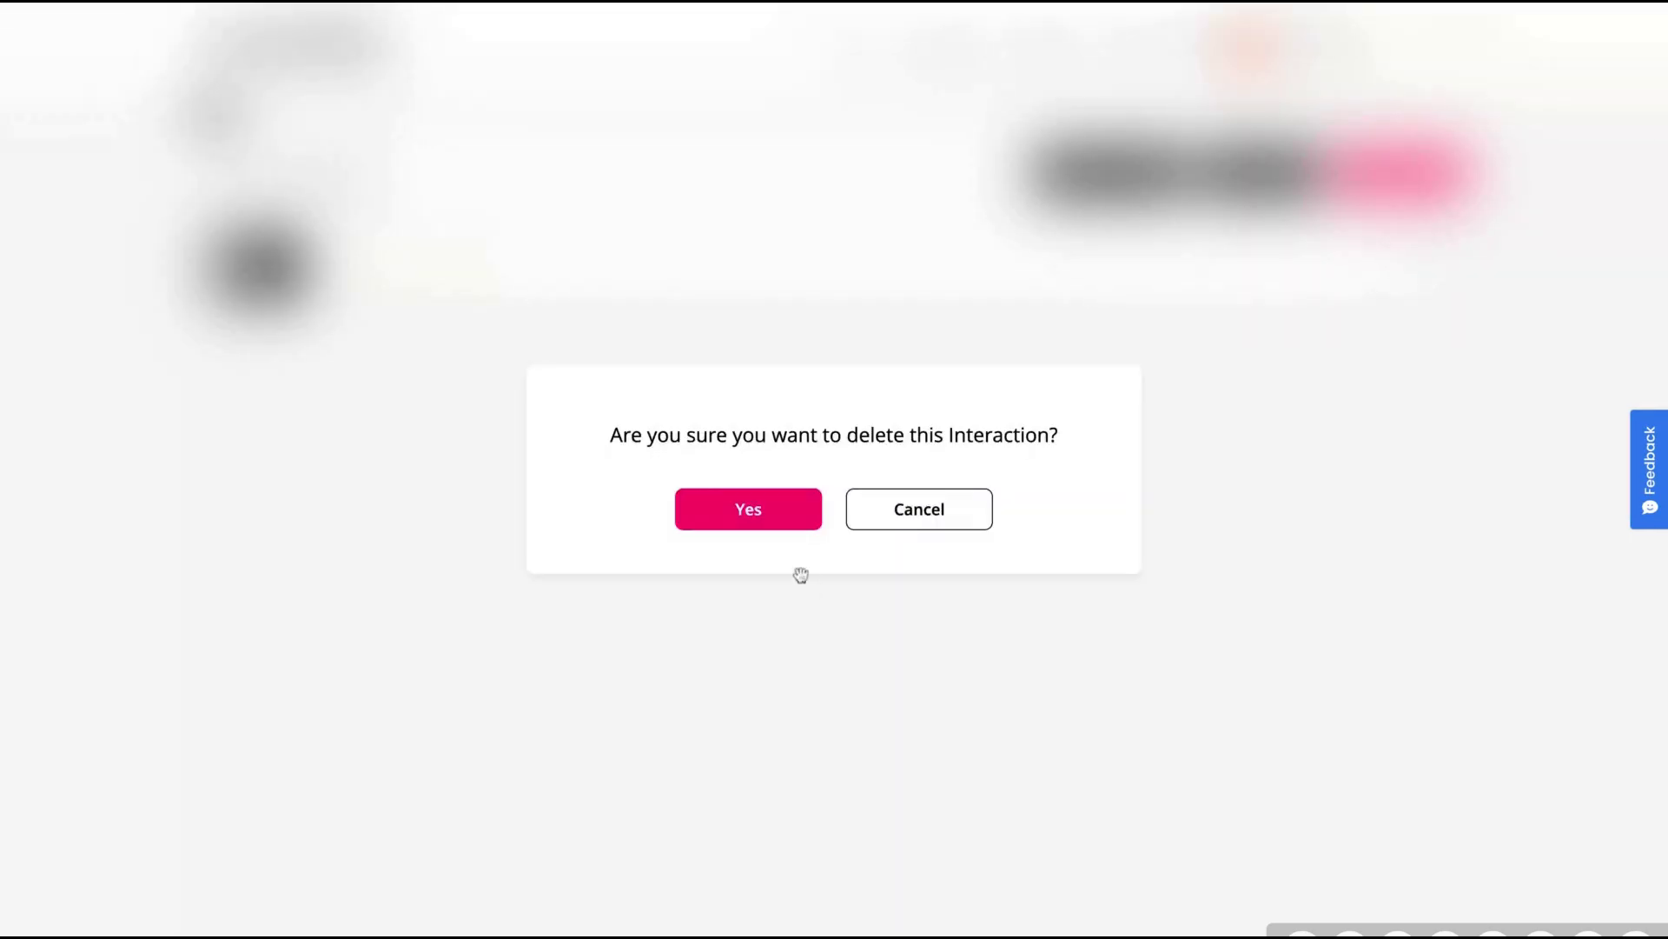
left_click(715, 483)
Preview the Choice Circle and Wonder Words interactions without adding them.
left_click(1255, 171)
left_click(1036, 389)
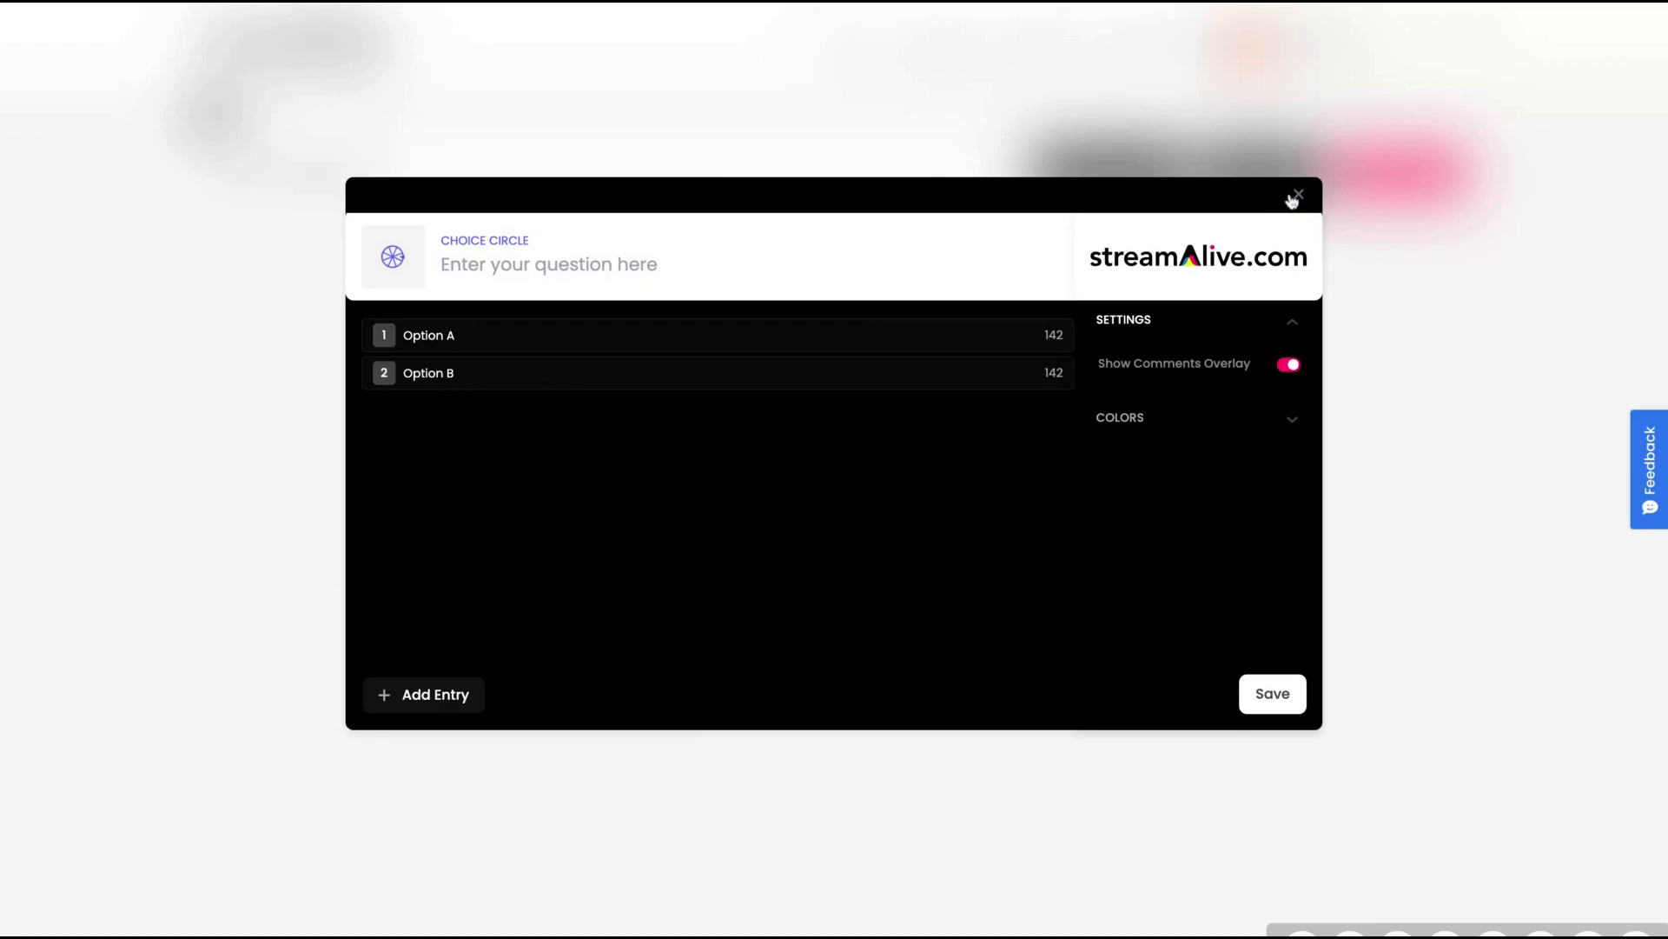
left_click(1297, 196)
left_click(1084, 179)
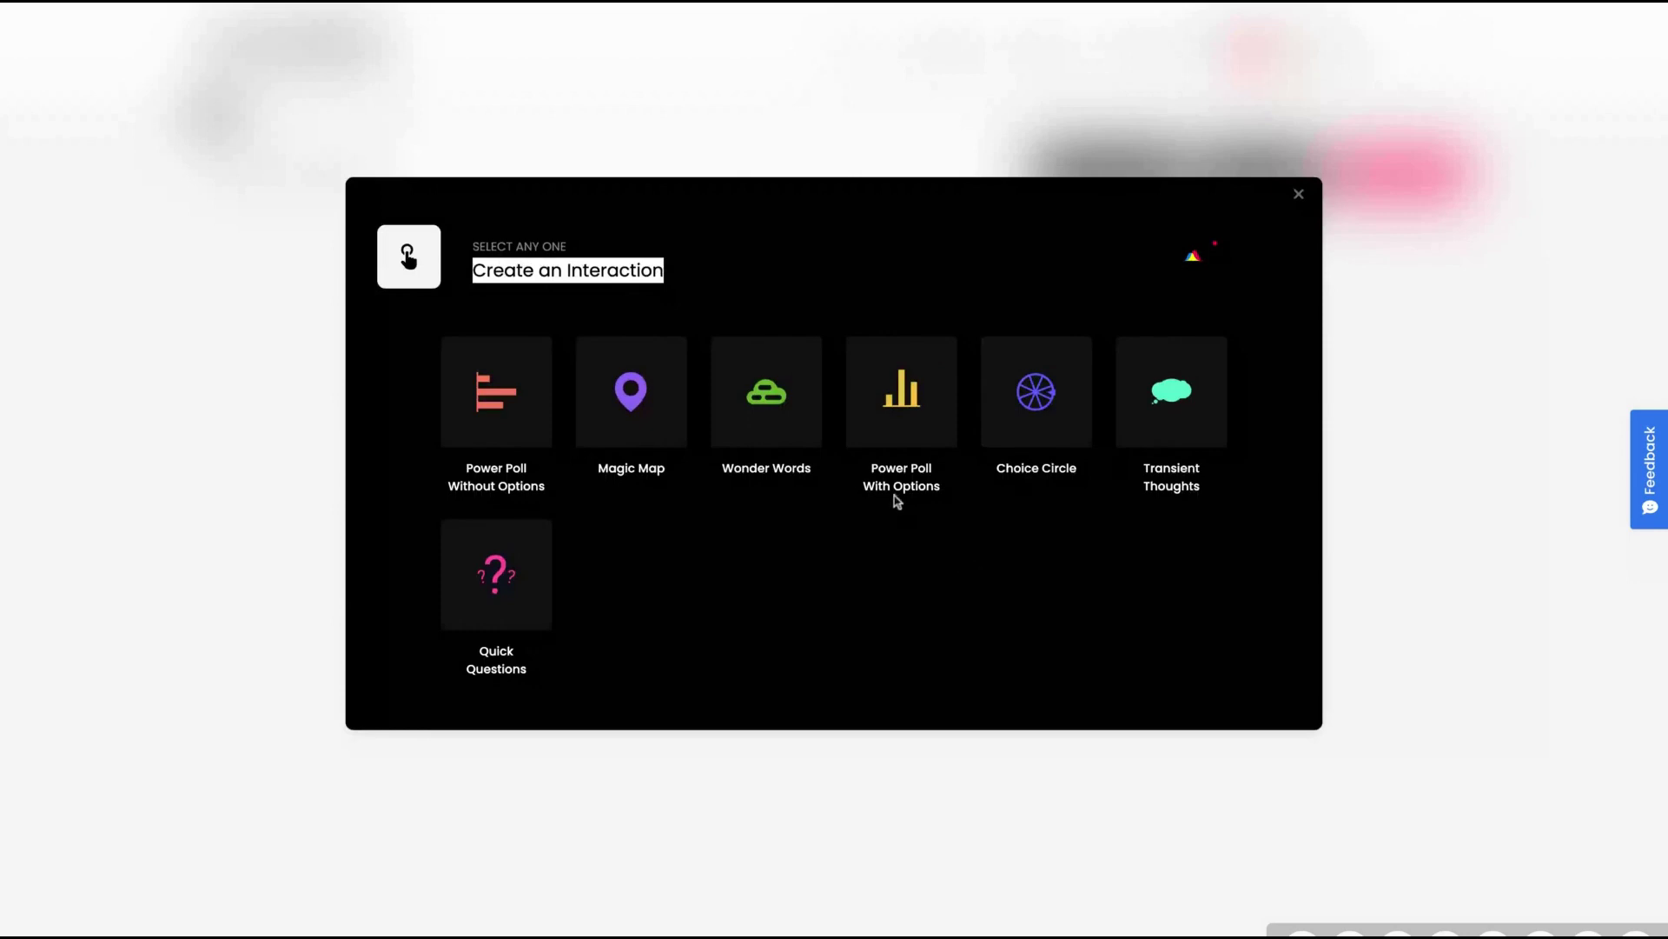
left_click(800, 403)
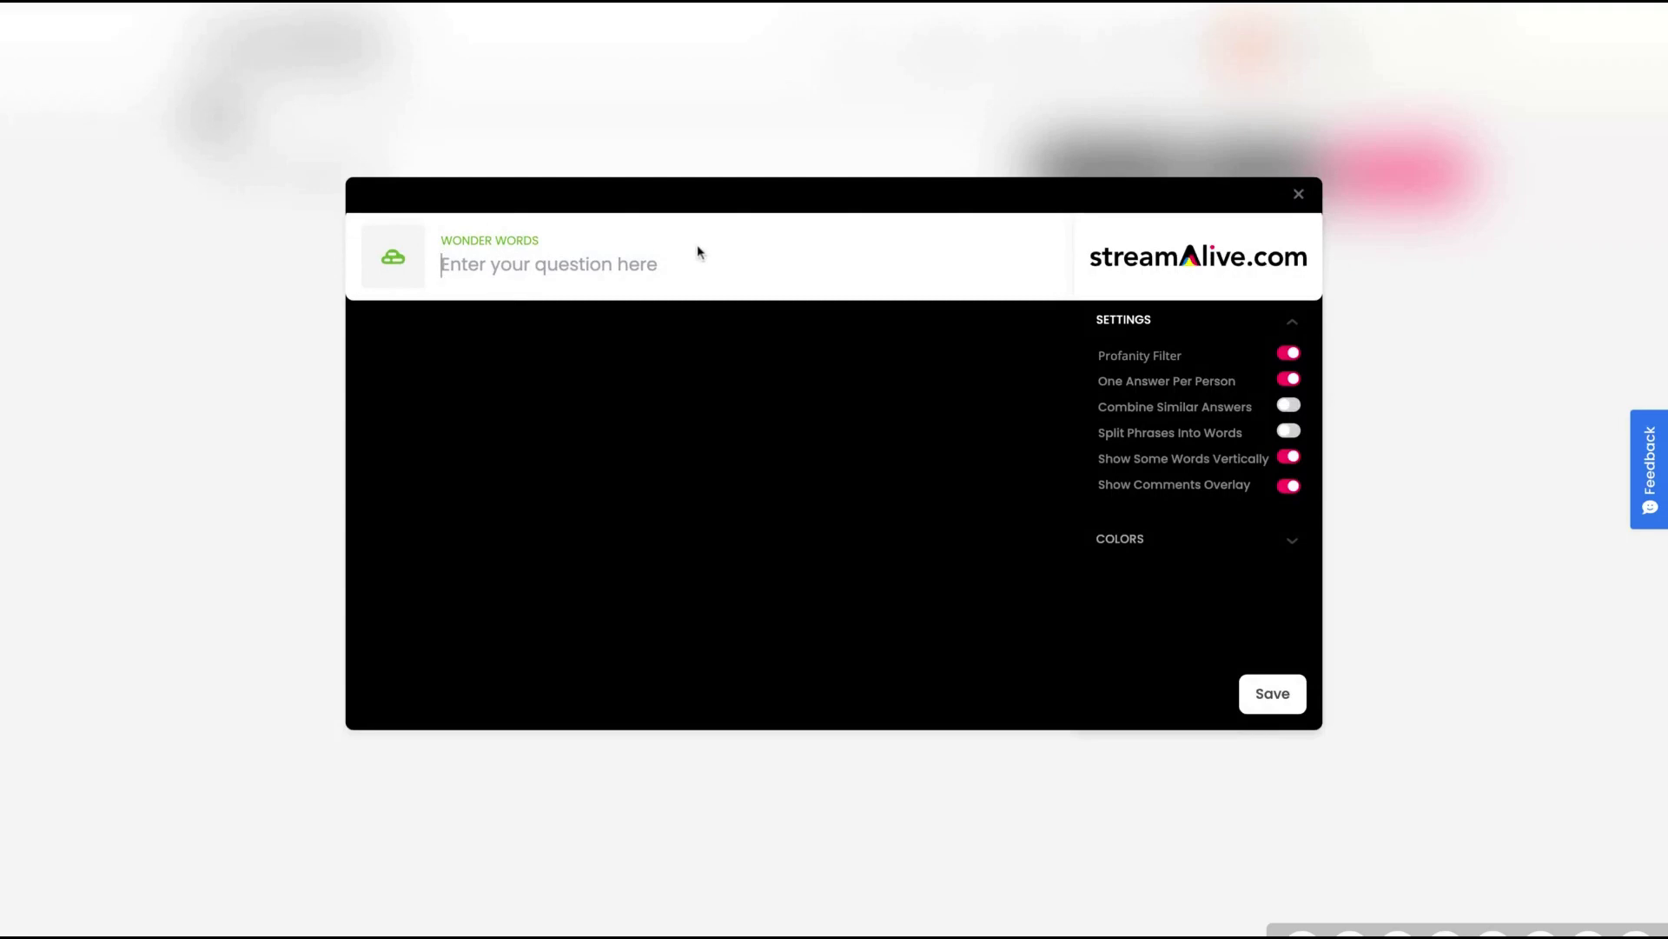
left_click(1299, 194)
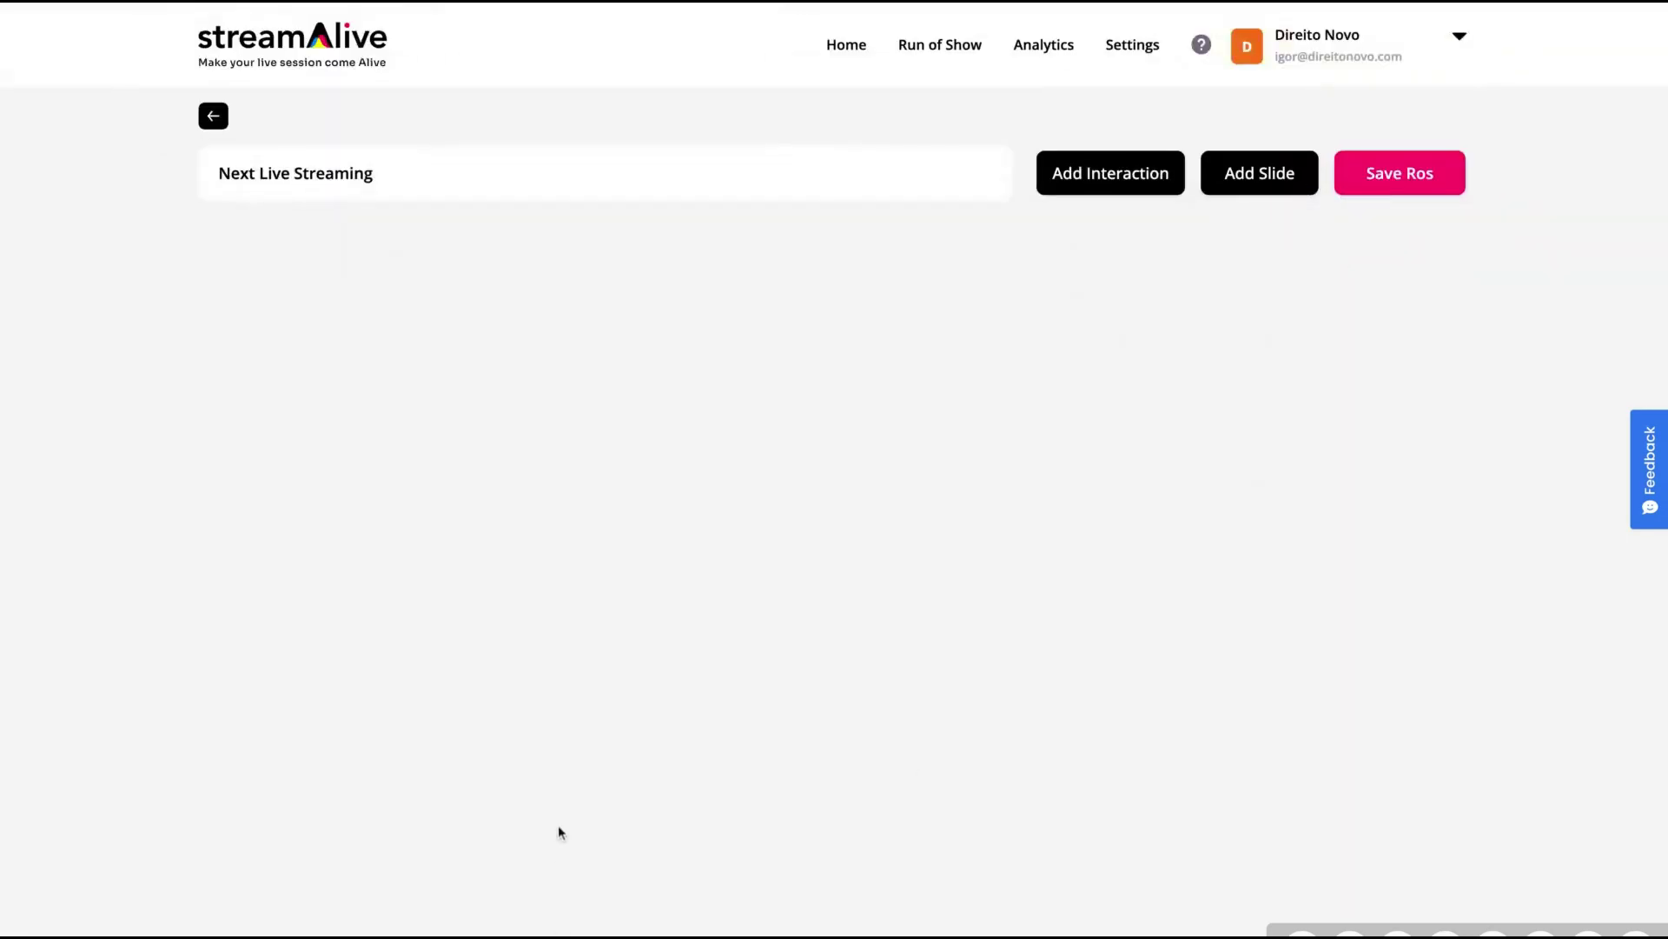
Add a Quick Questions interaction, open and close the Magic Maps editor, and dismiss the chooser.
left_click(1108, 183)
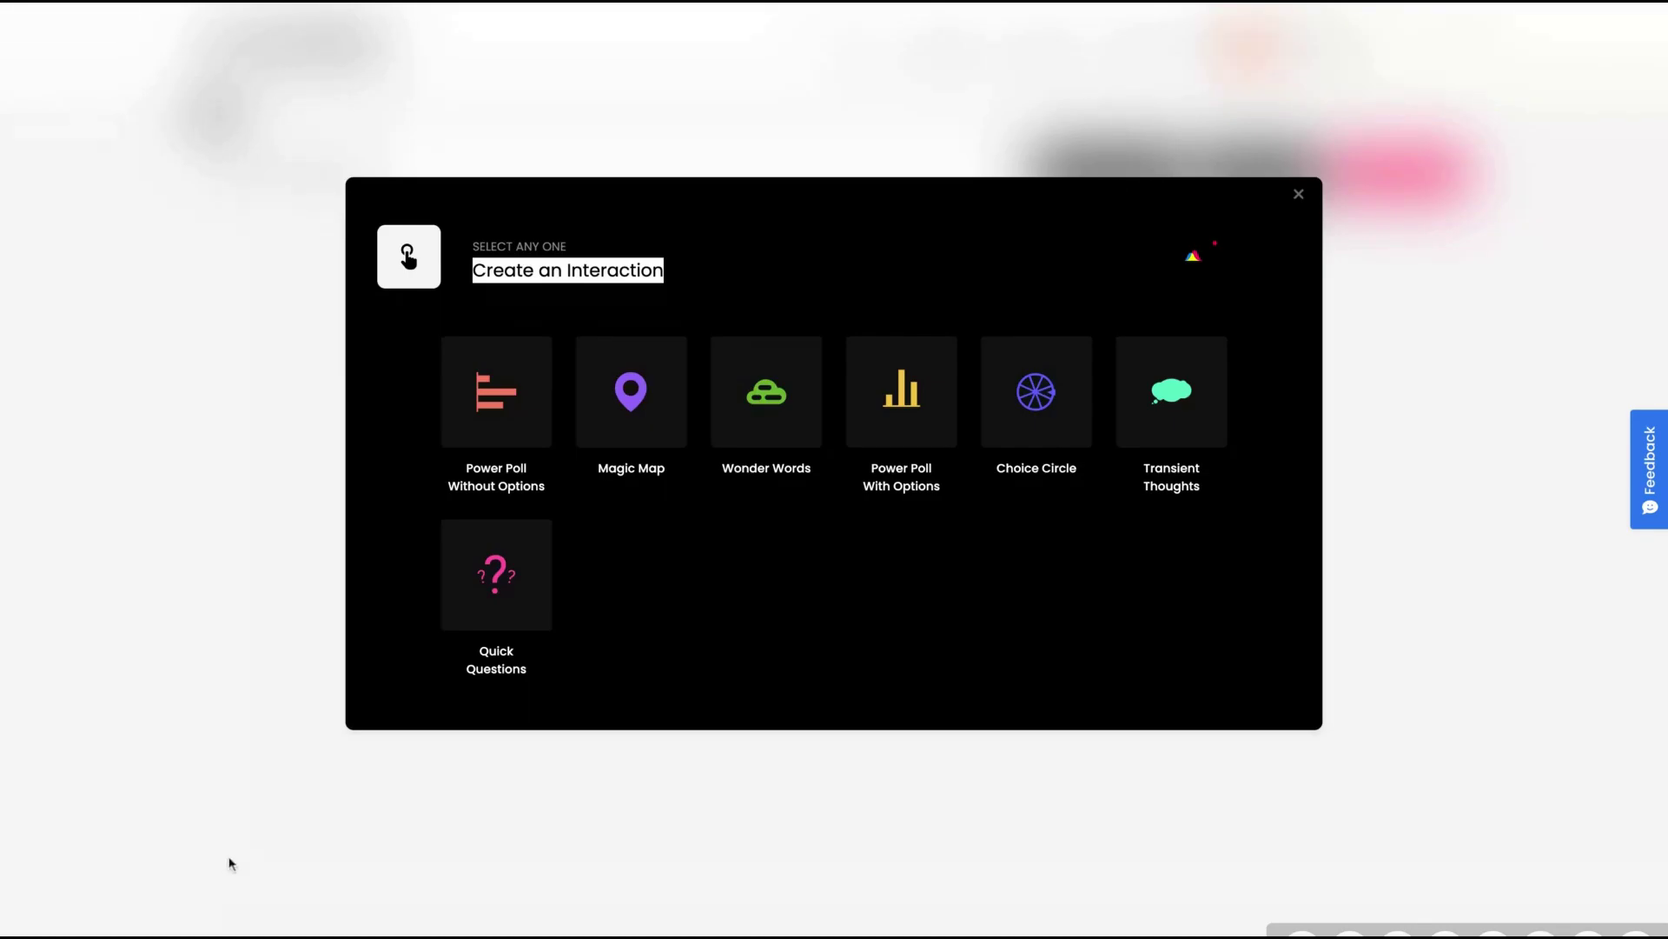
left_click(463, 579)
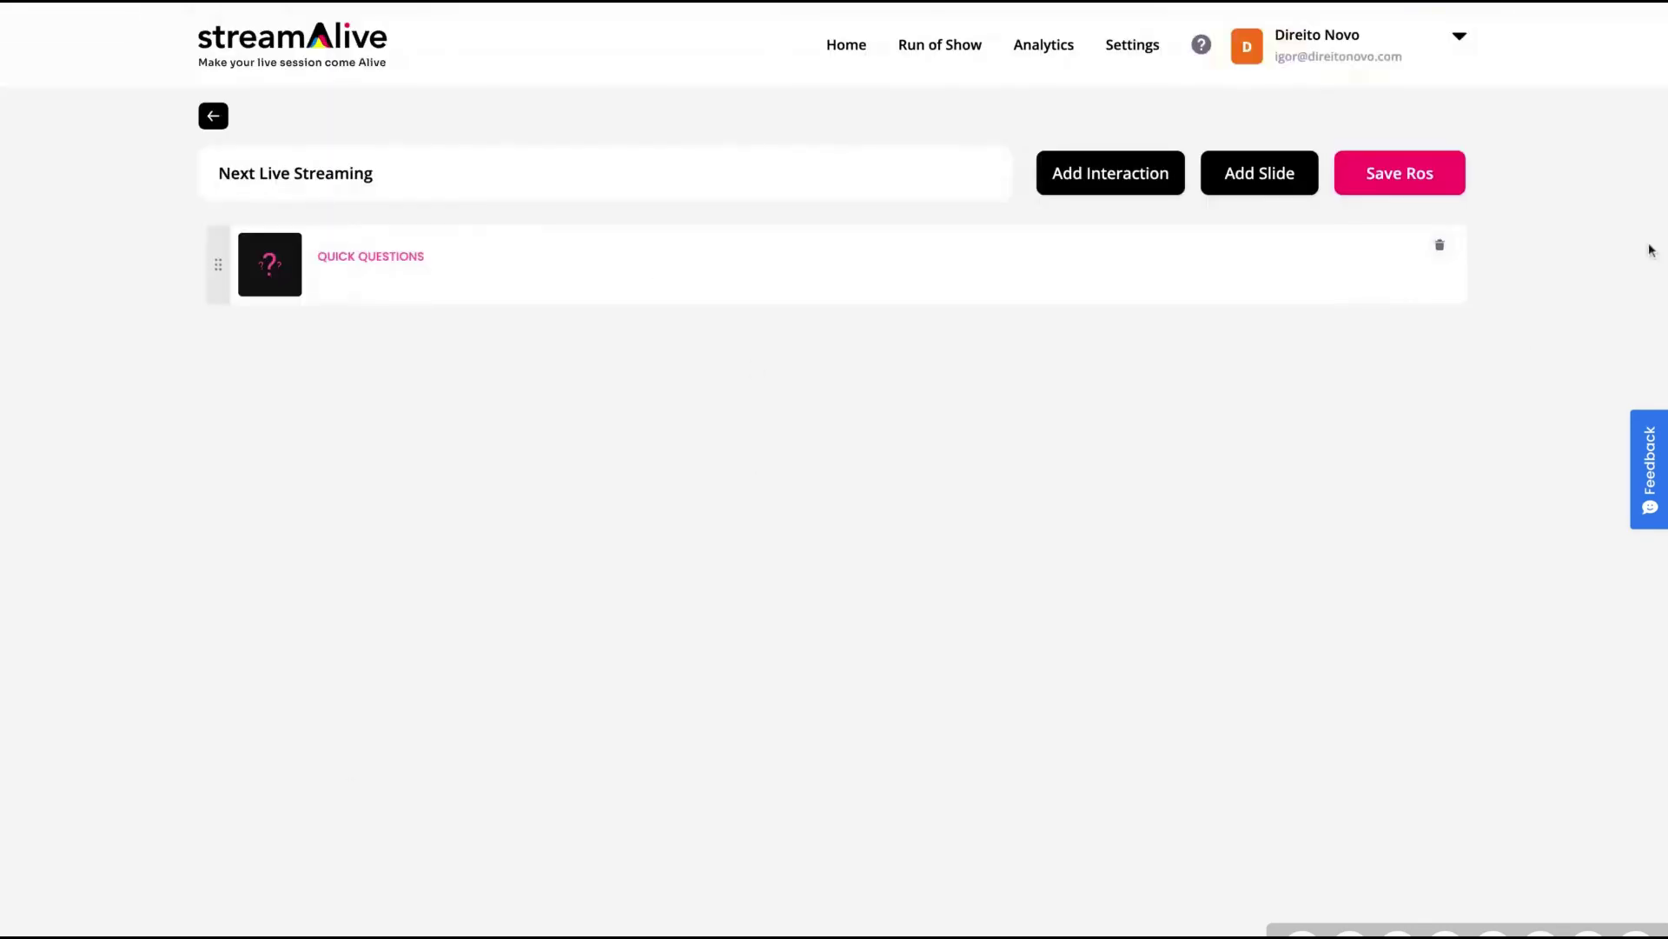
left_click(811, 254)
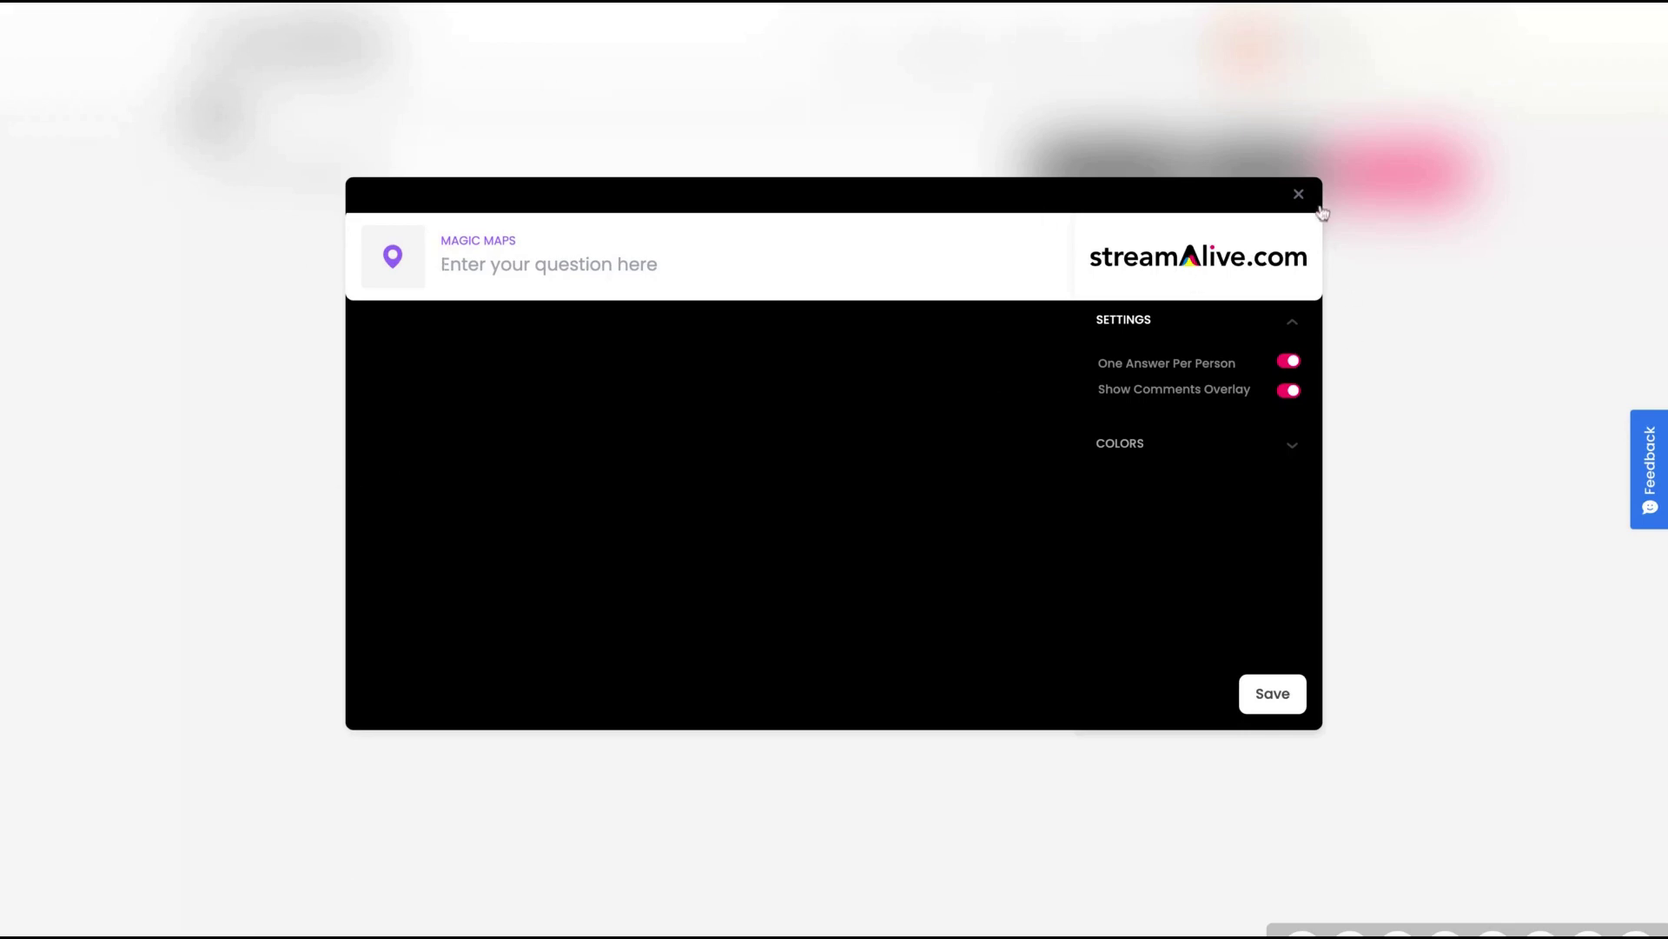
left_click(1299, 194)
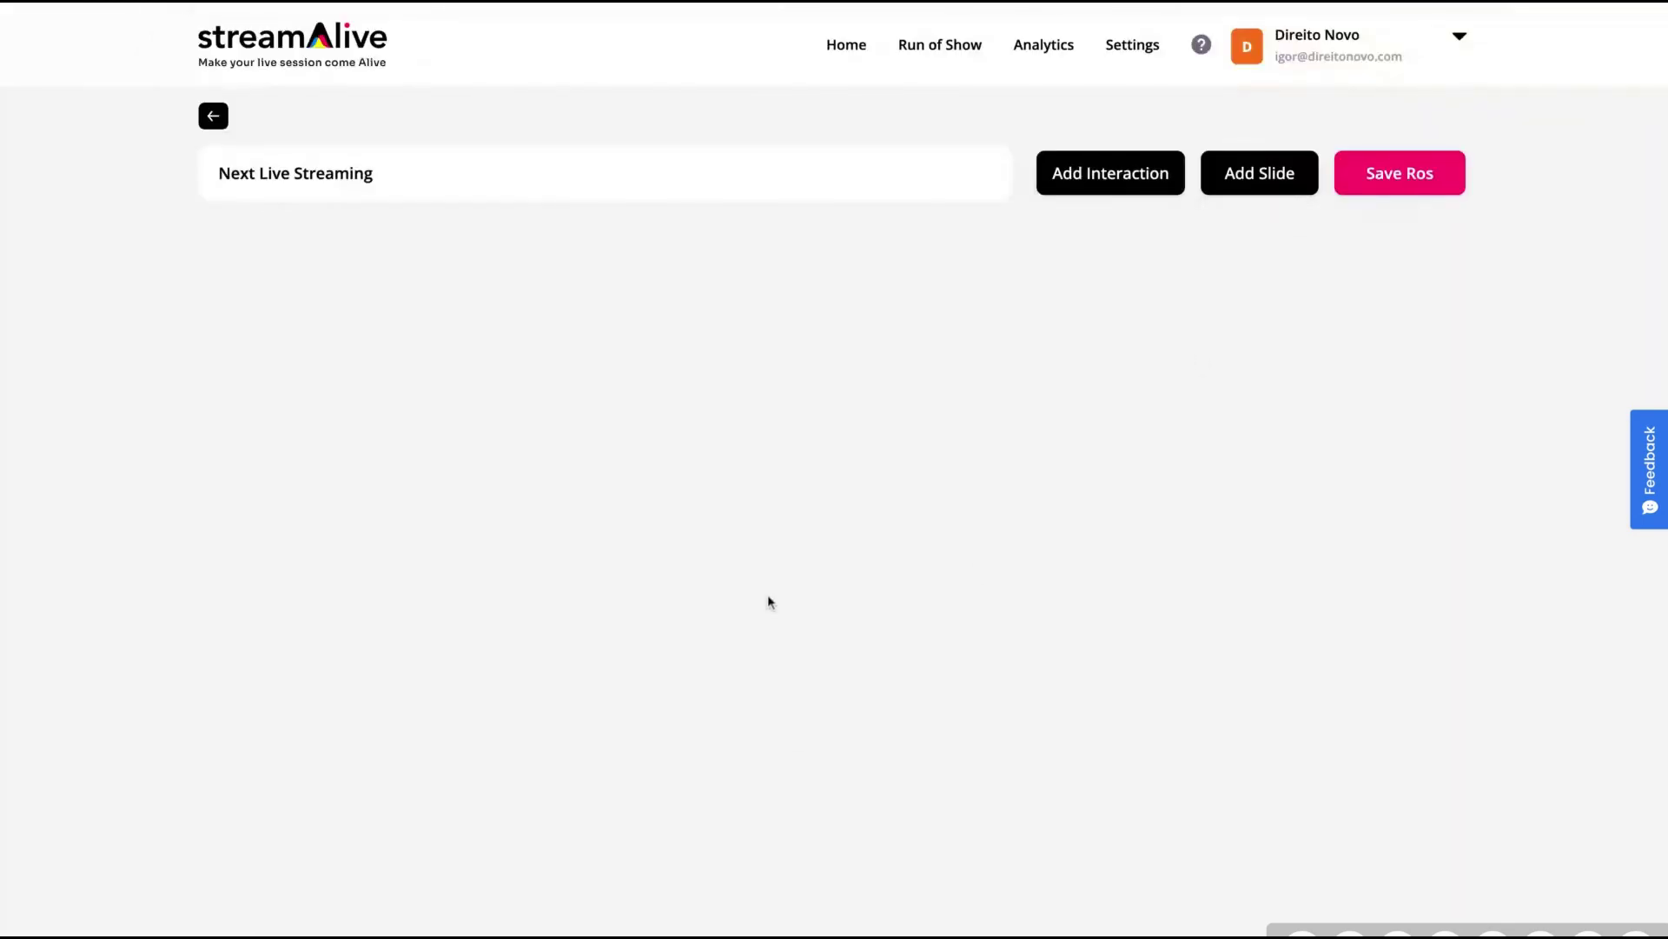
left_click(1086, 172)
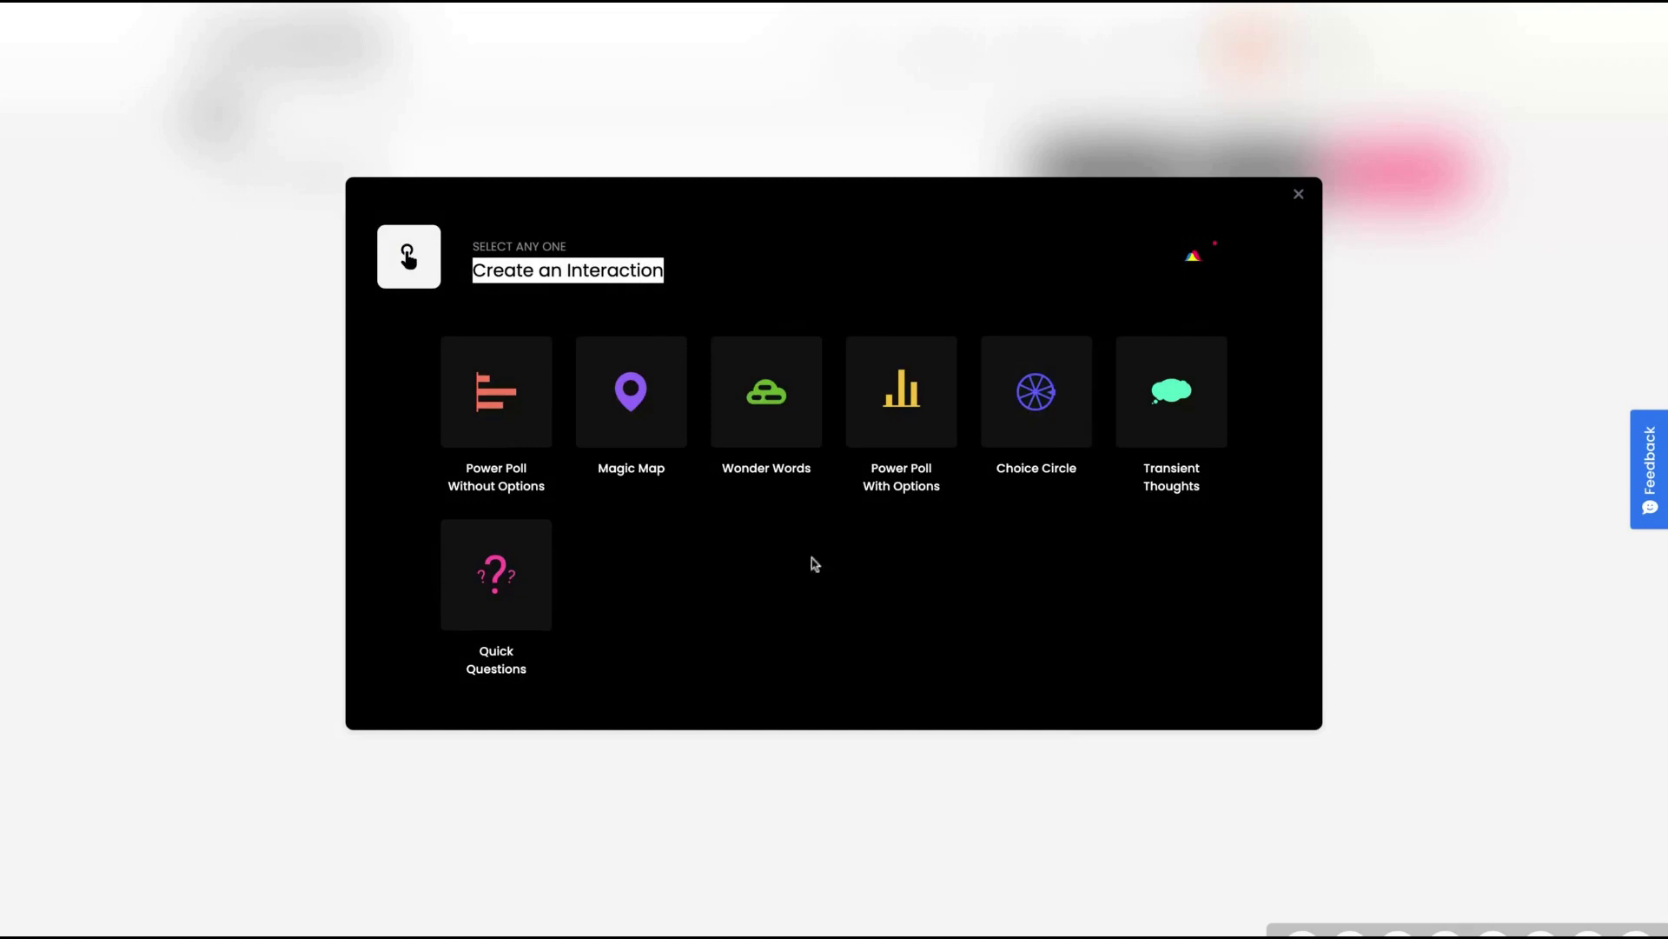
left_click(1299, 194)
Save the Next Live Streaming template, then delete it.
left_click(220, 116)
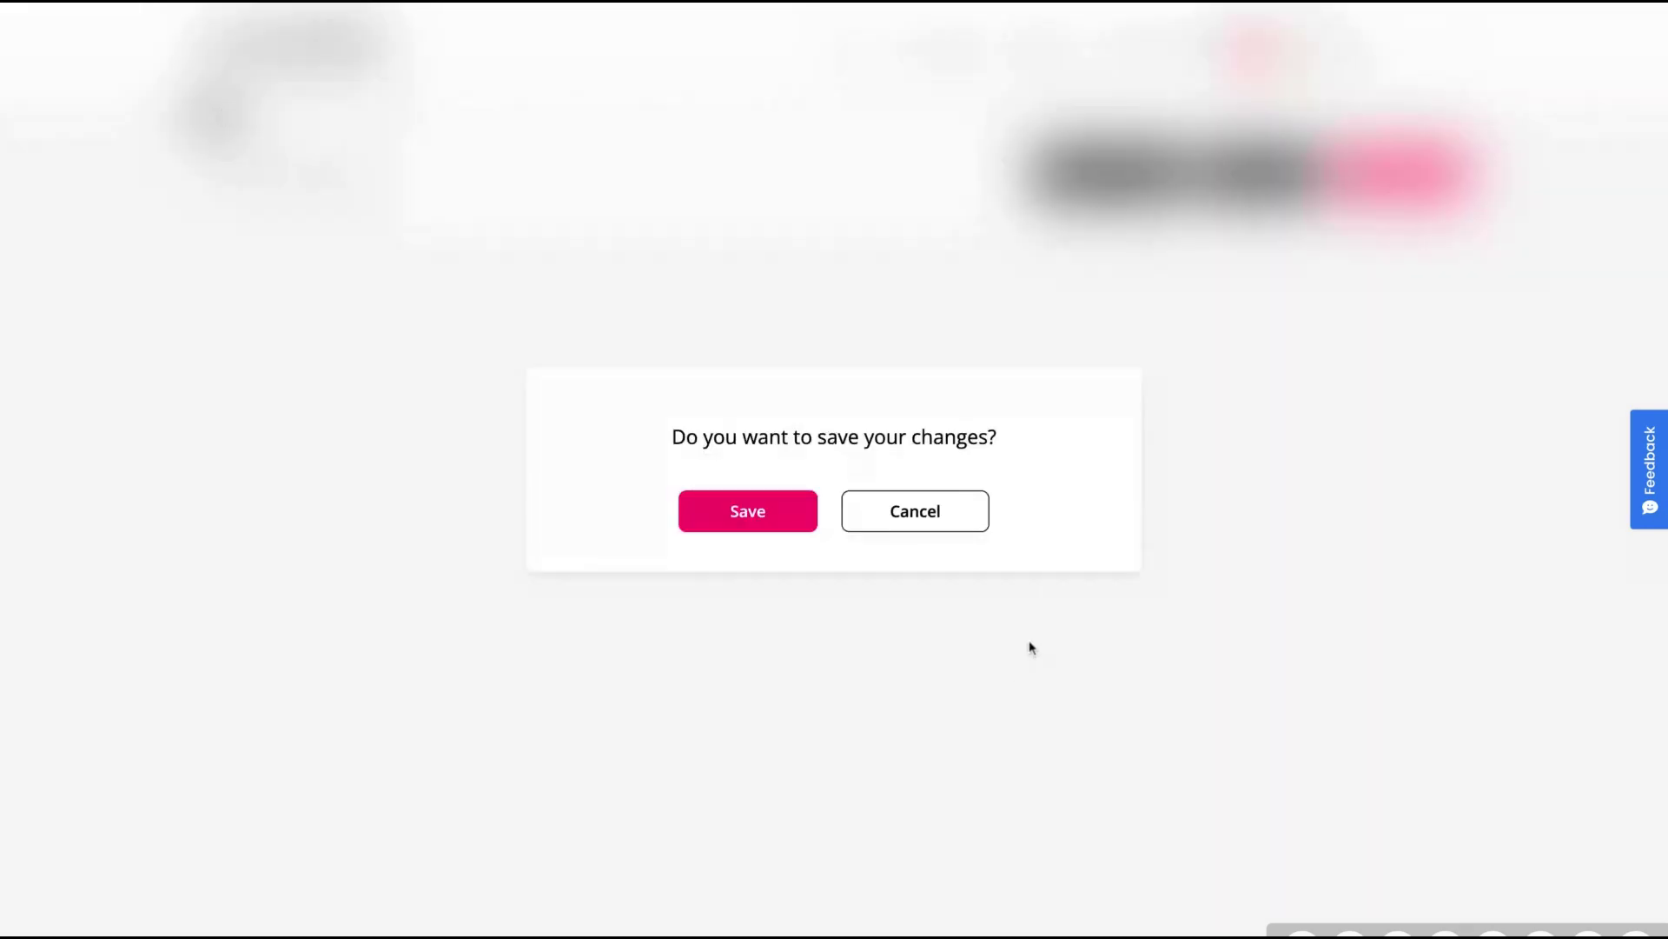
left_click(800, 518)
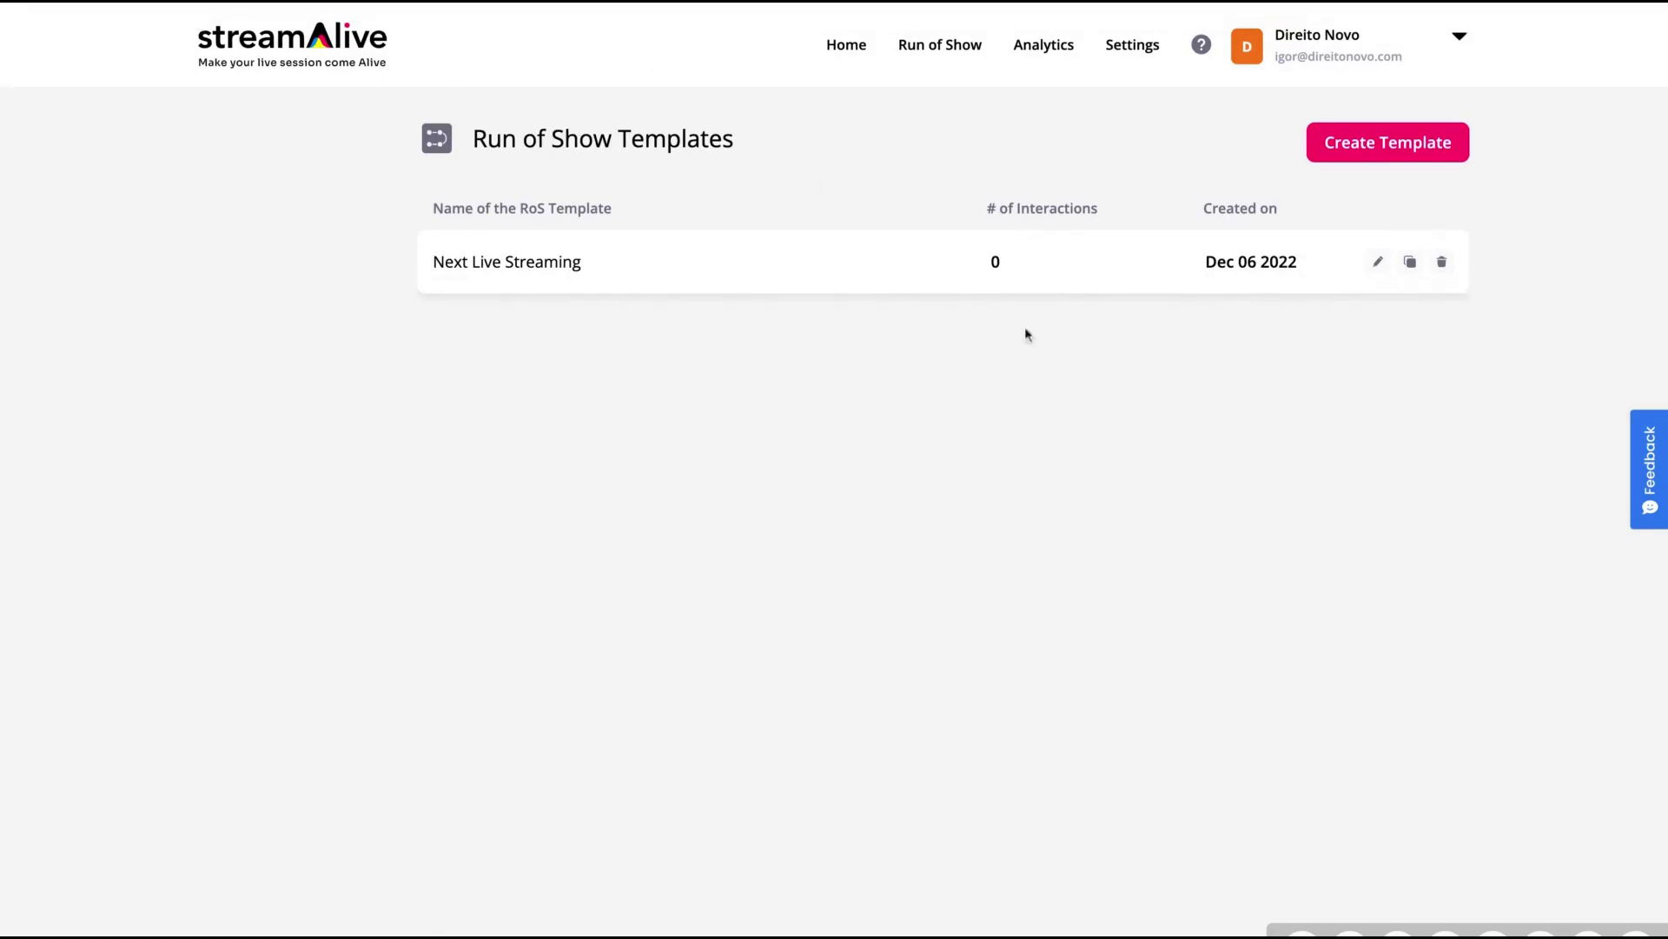
left_click(1442, 262)
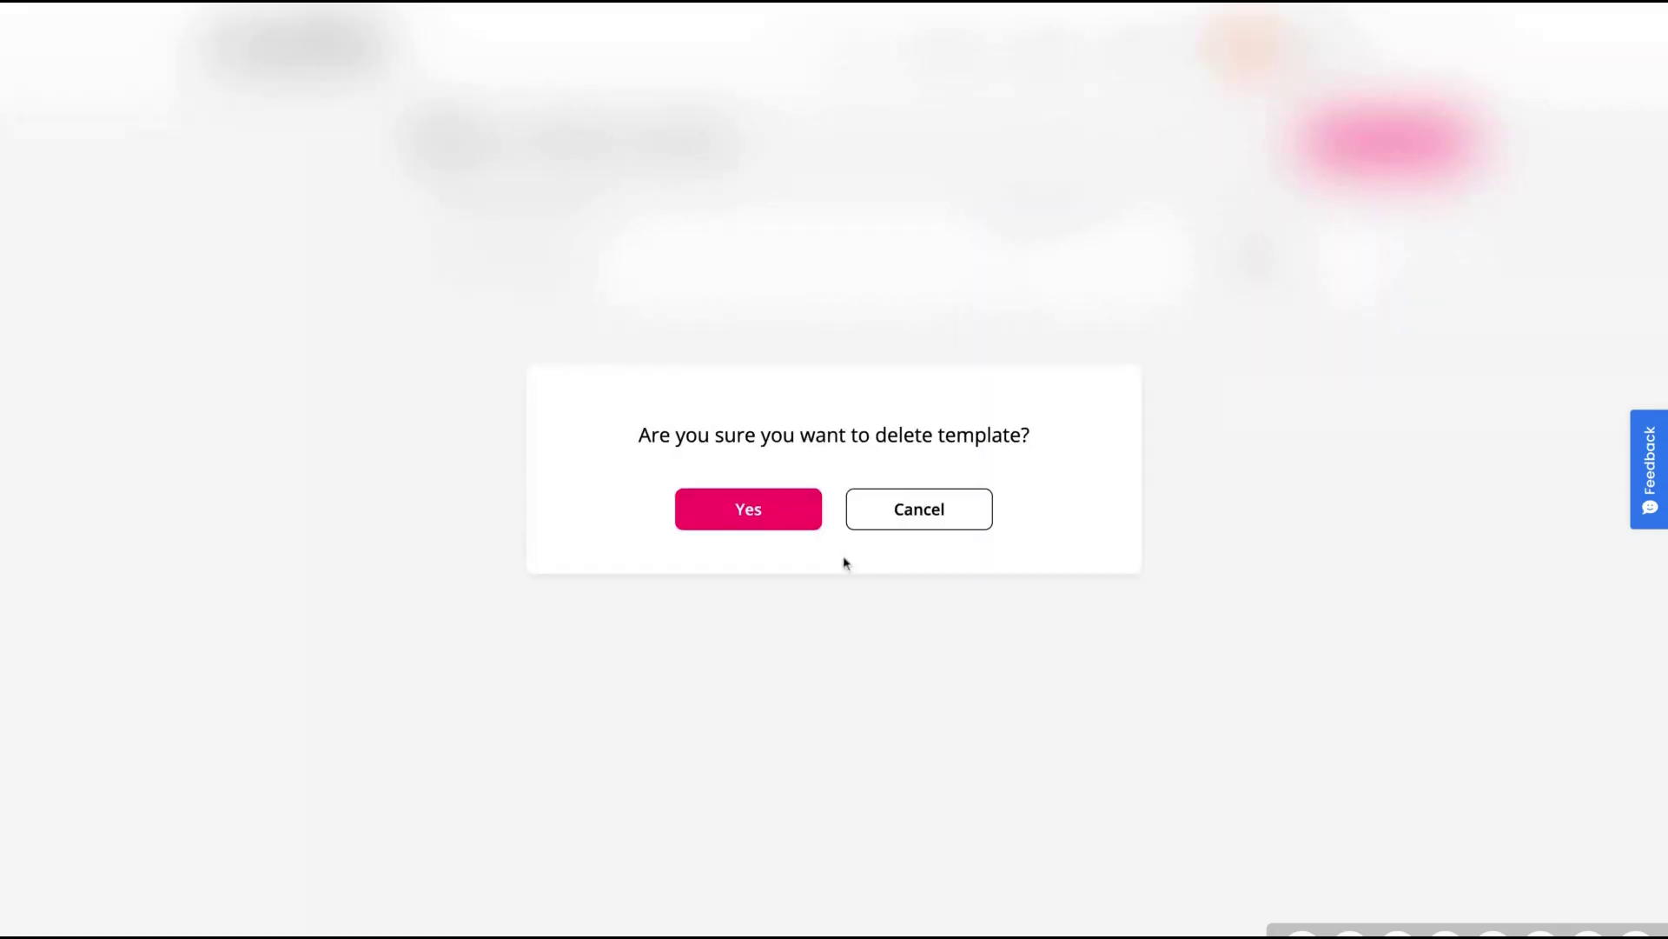
left_click(749, 510)
Open Analytics and analyze the Dec 06 2022 YouTube stream.
left_click(1044, 48)
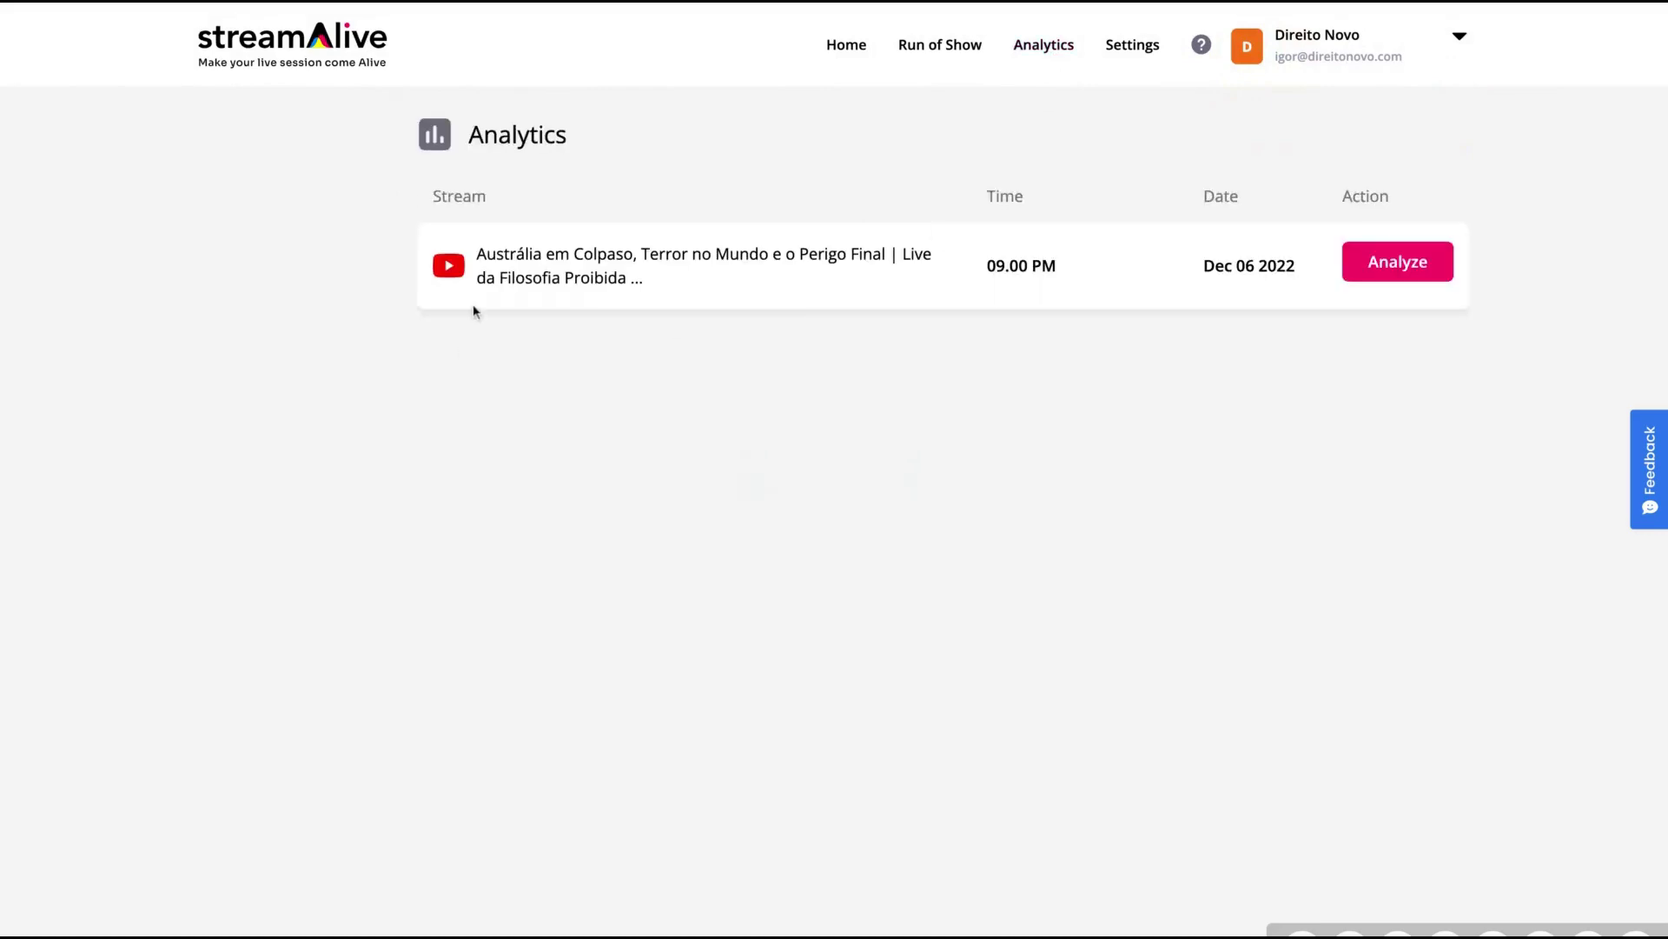
triple_click(1290, 266)
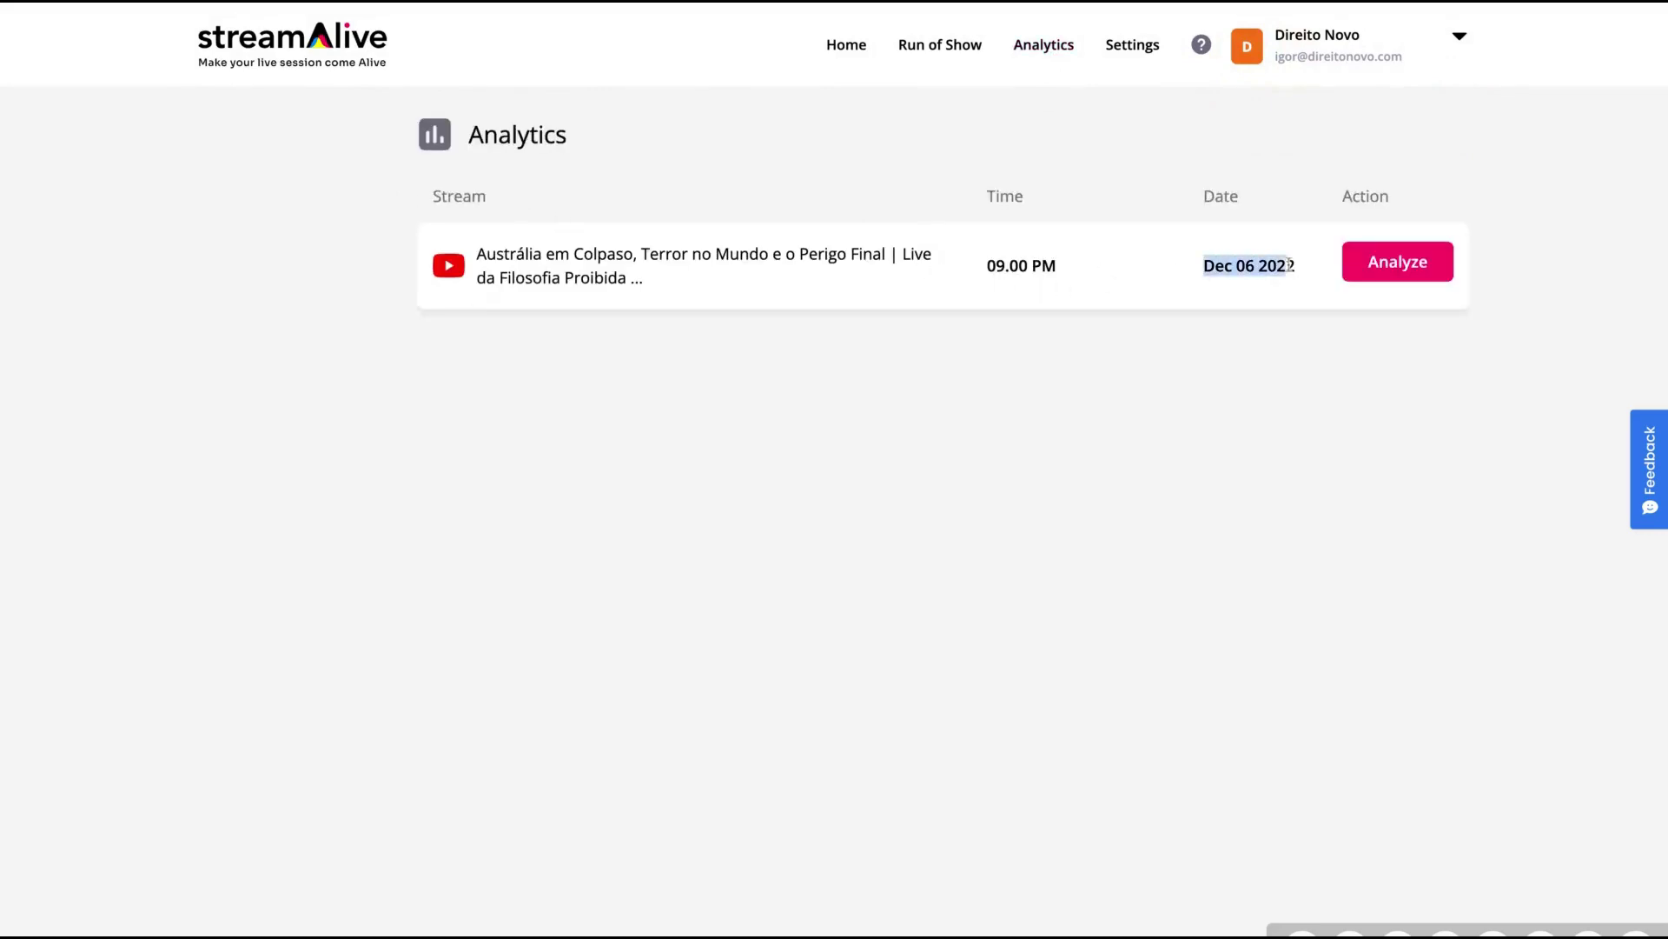
left_click(1367, 276)
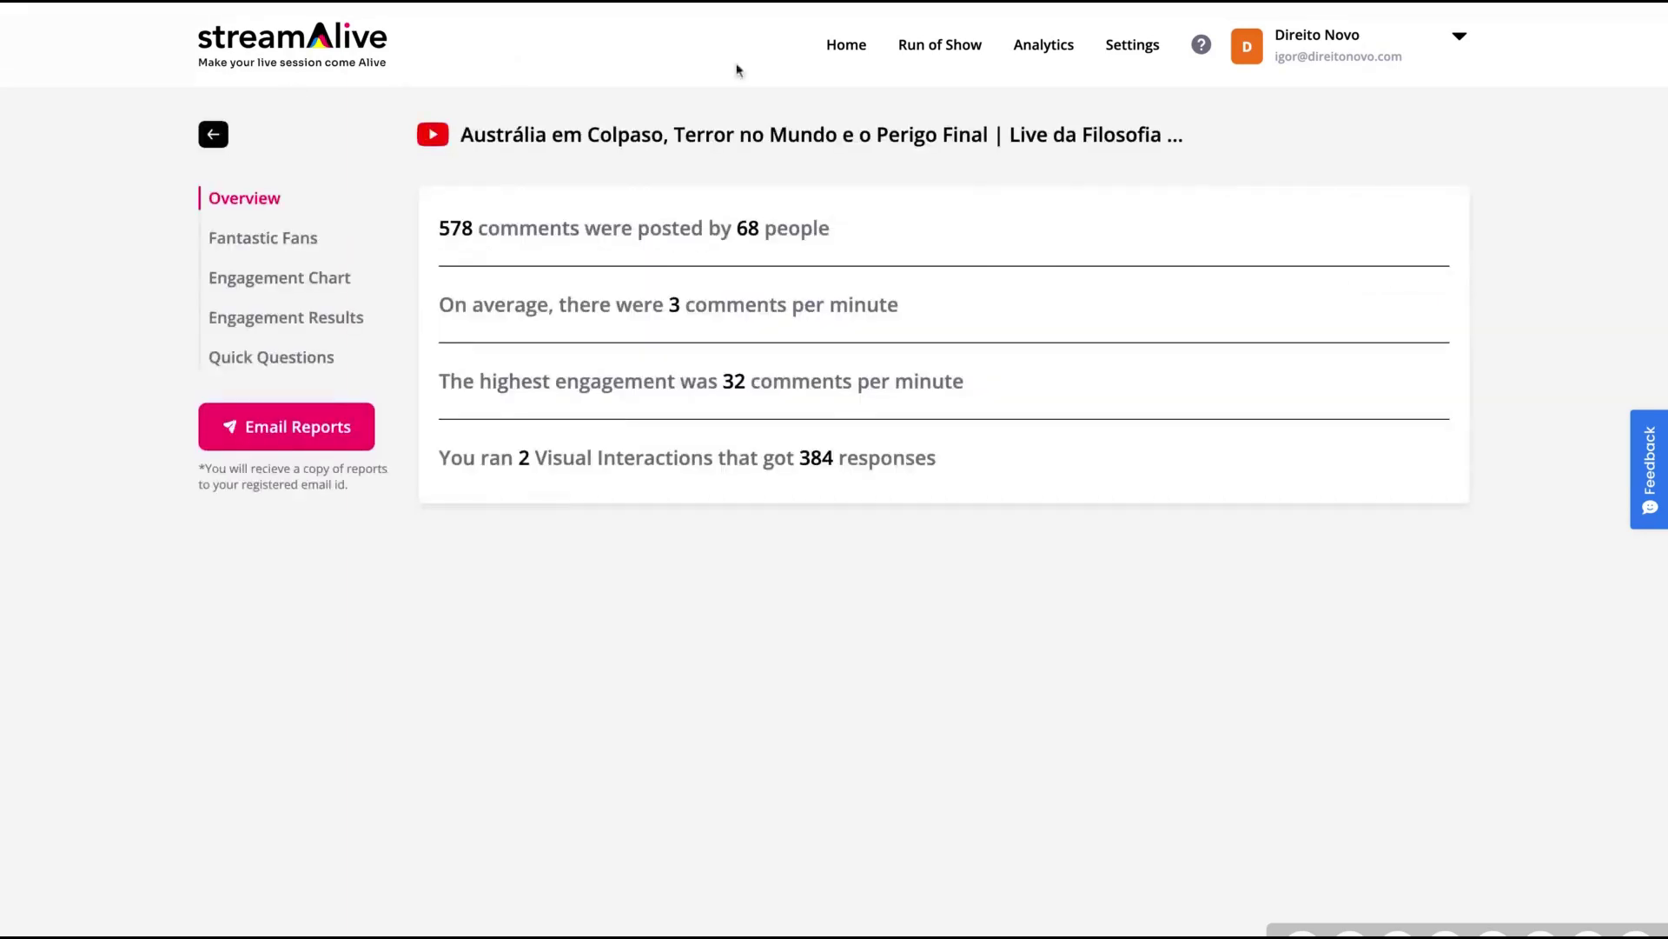
Highlight the overview stats: total comments and participants, average comments per minute, peak engagement, and visual interactions.
left_click_drag(439, 229, 829, 229)
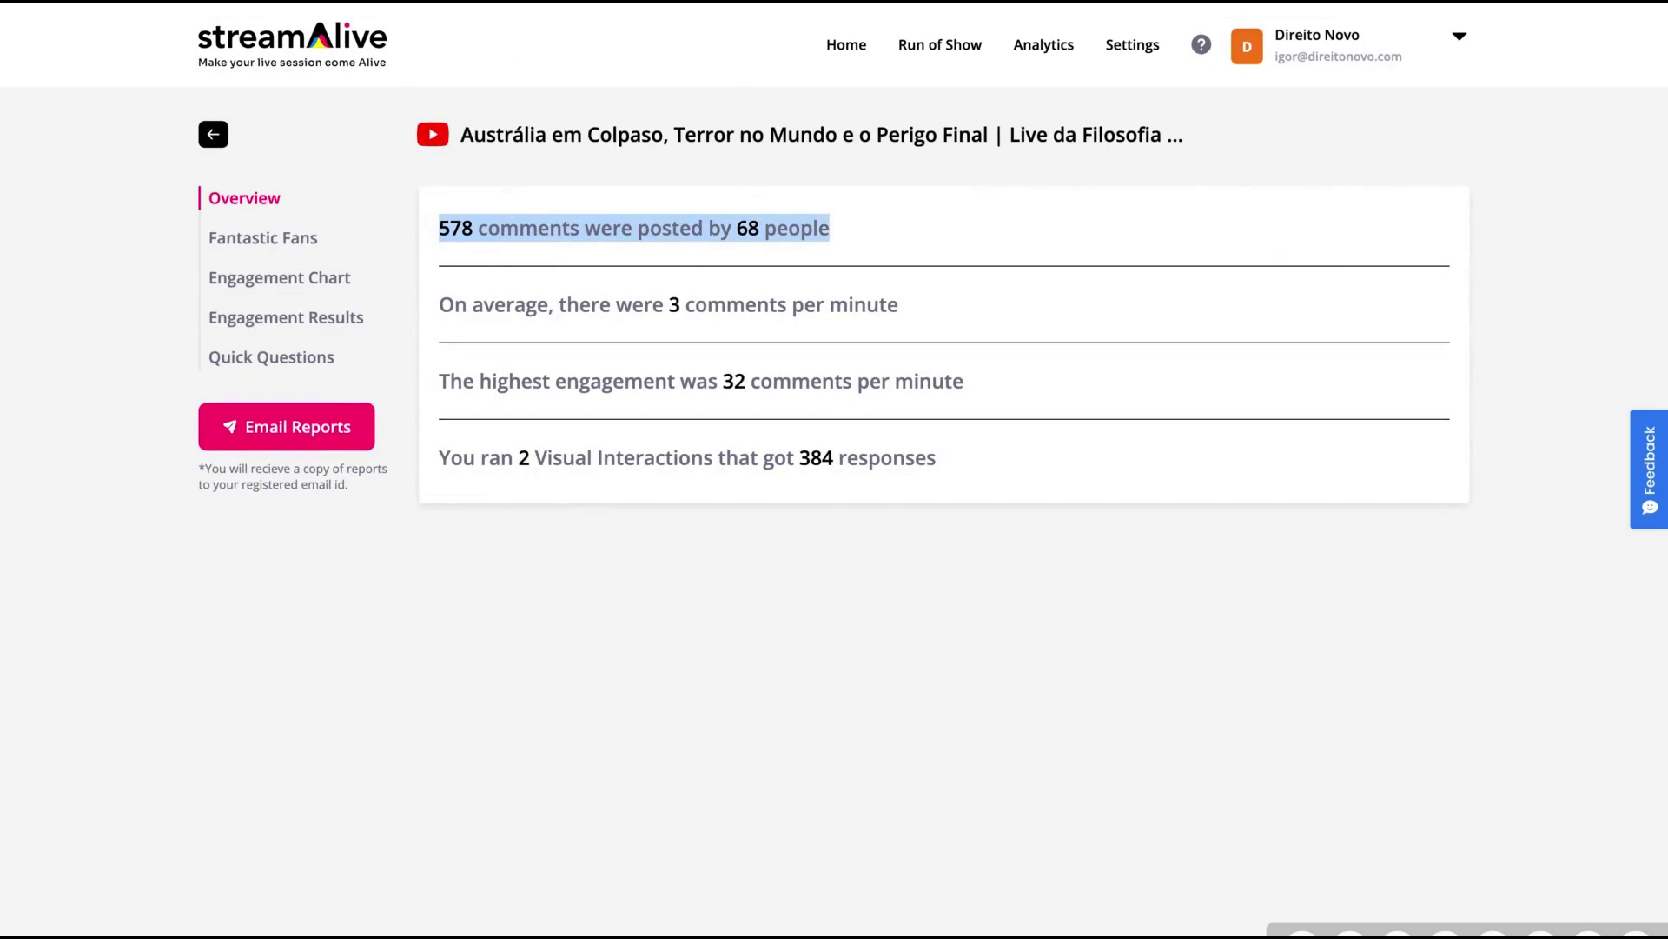
left_click_drag(545, 311, 898, 306)
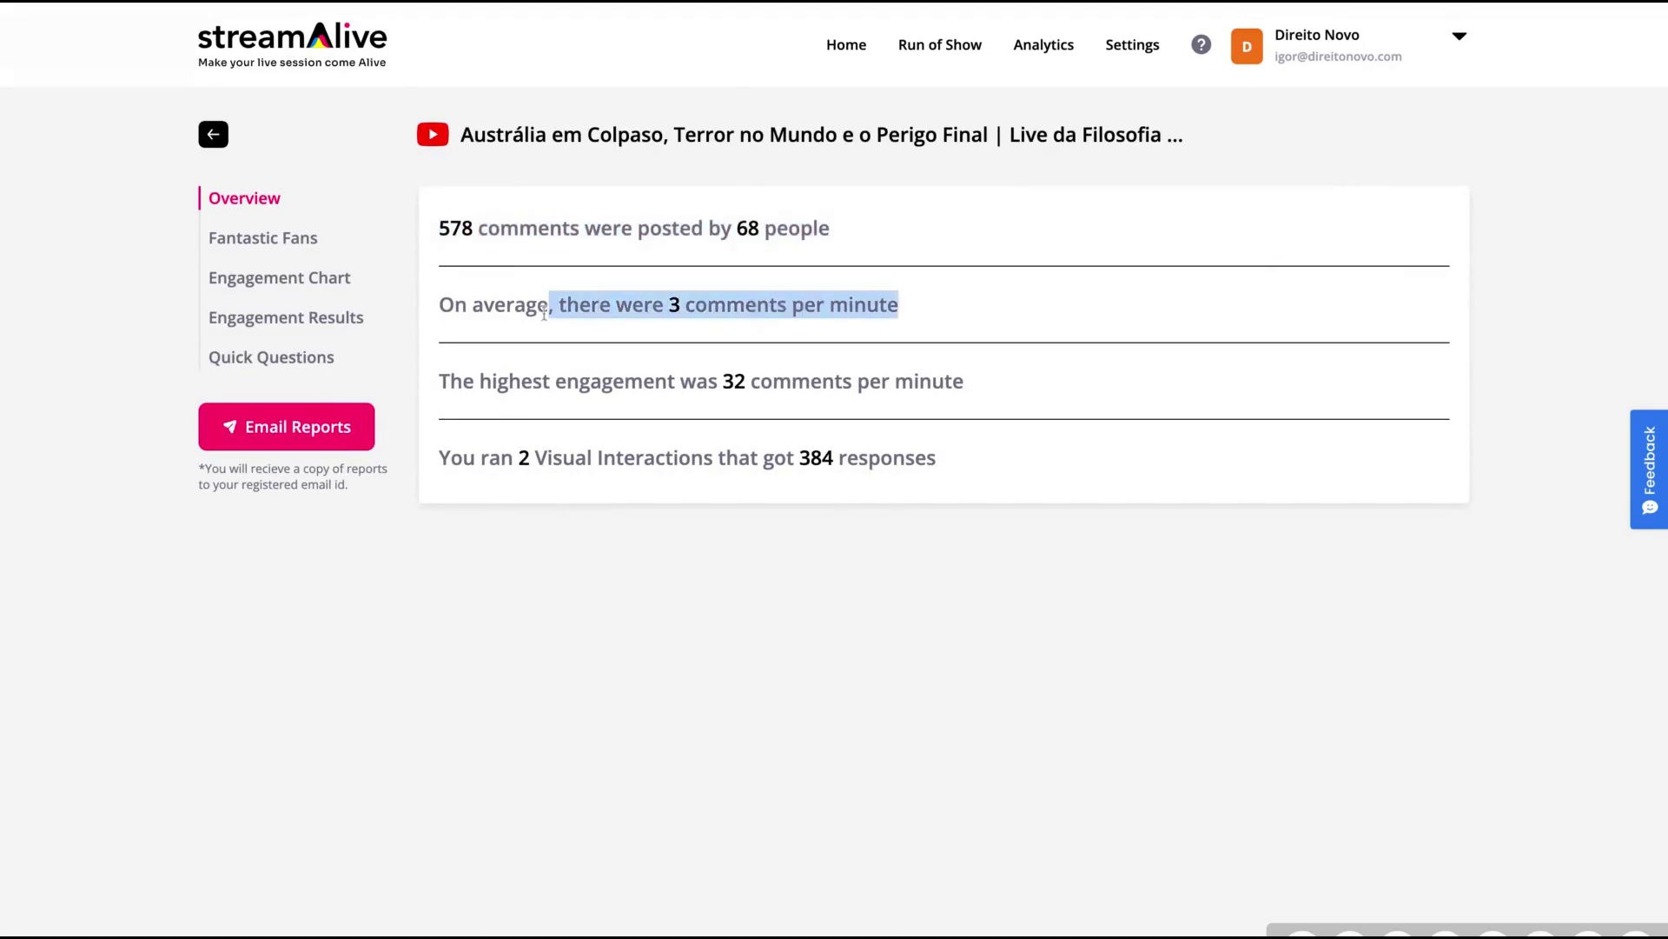
left_click(507, 400)
left_click_drag(532, 383, 964, 384)
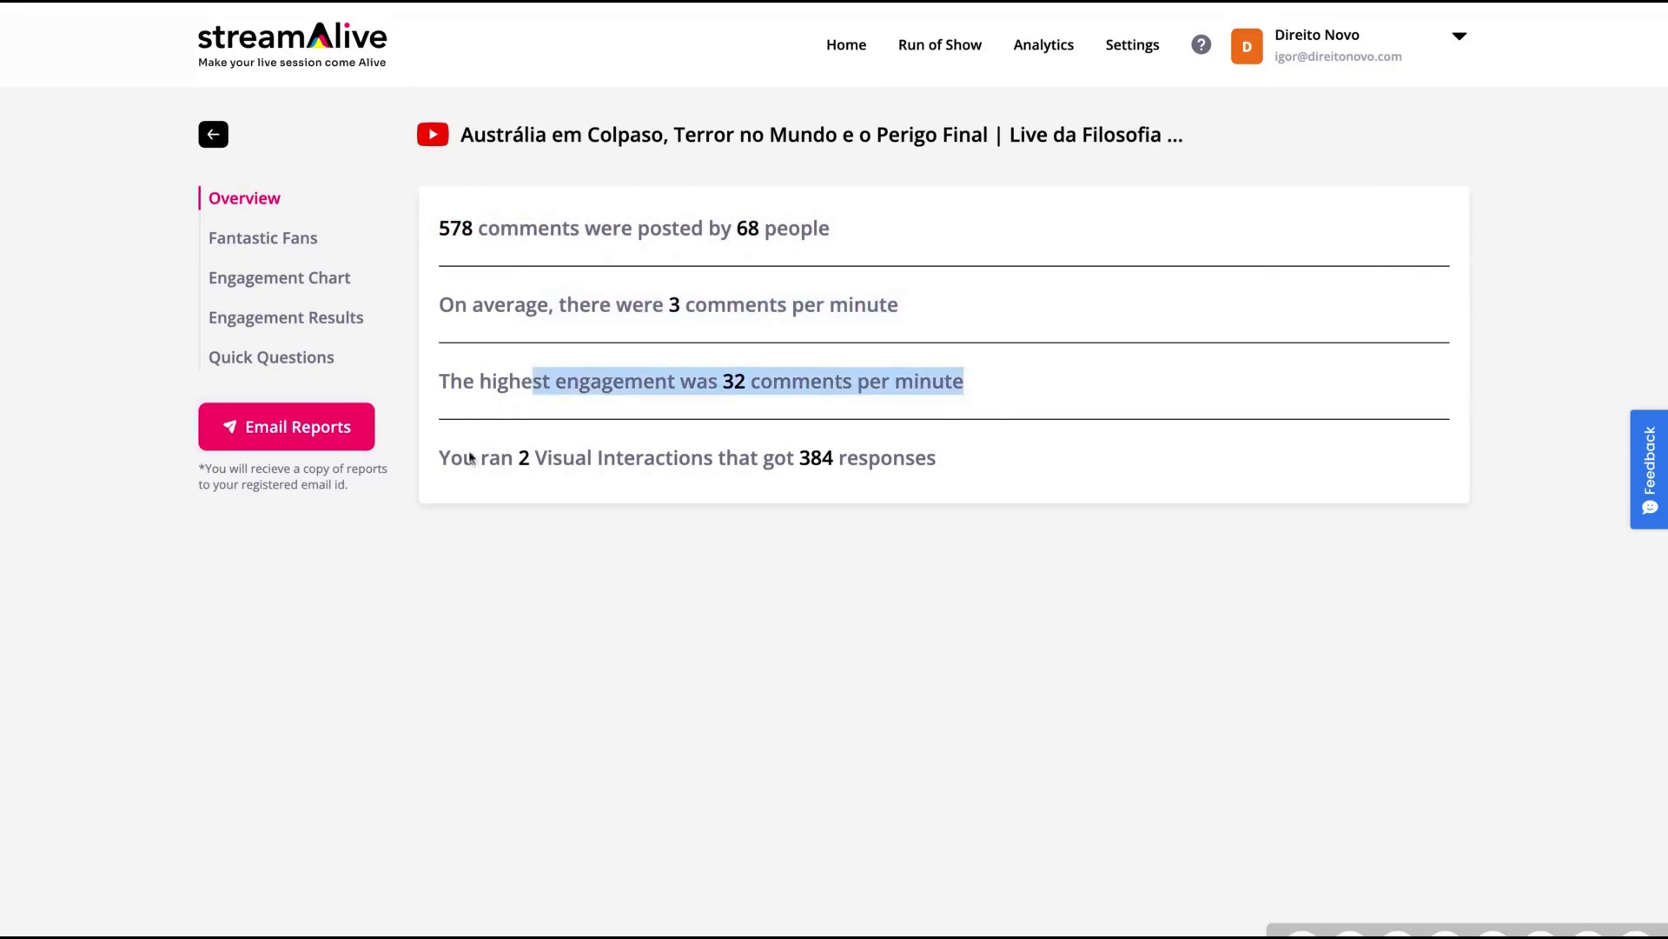
left_click_drag(440, 460, 973, 462)
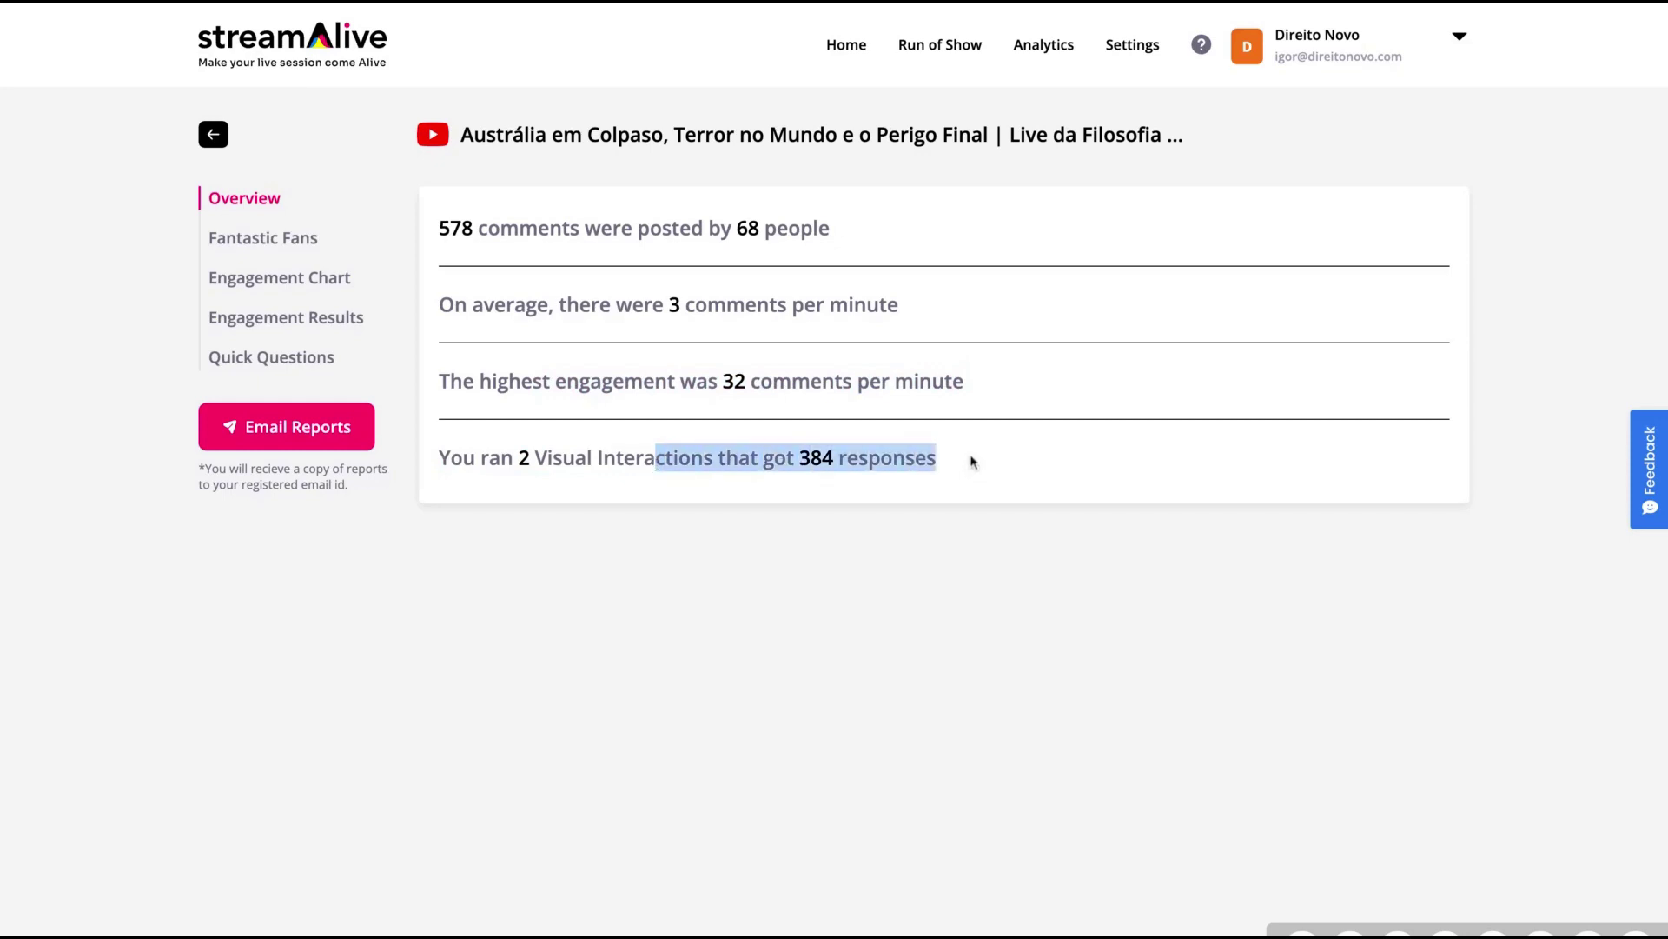
Show the Fantastic Fans ranking of top commenters, then the comments-per-minute engagement chart.
left_click(257, 244)
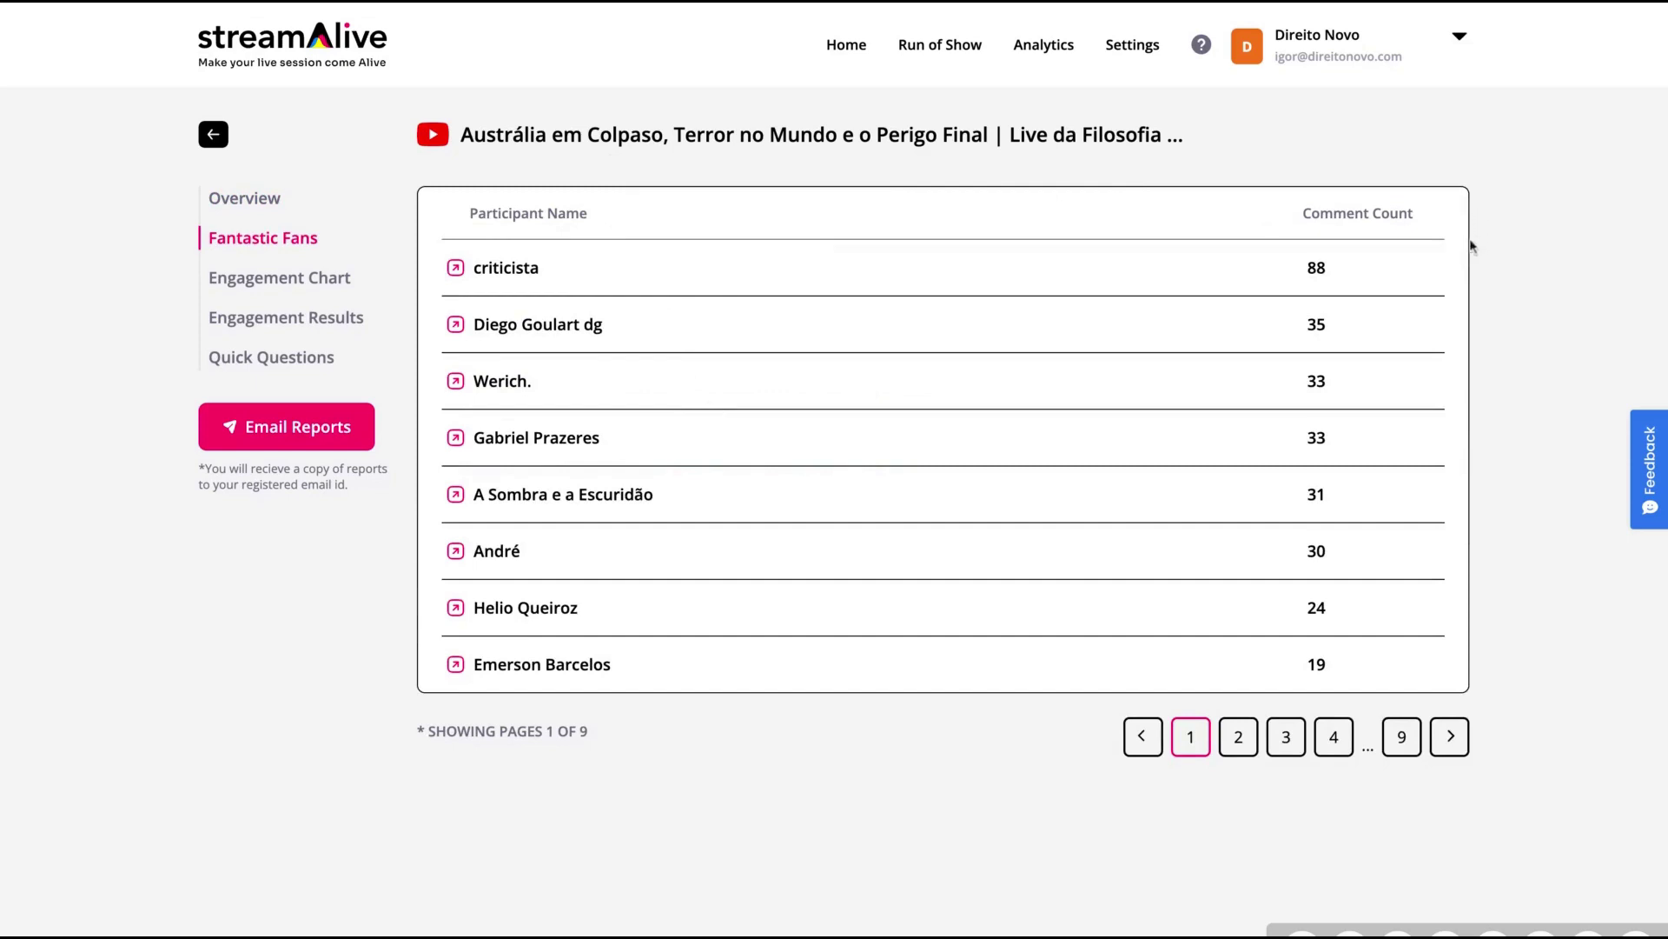
left_click_drag(415, 200, 492, 387)
left_click(764, 169)
left_click(275, 279)
mouse_move(934, 391)
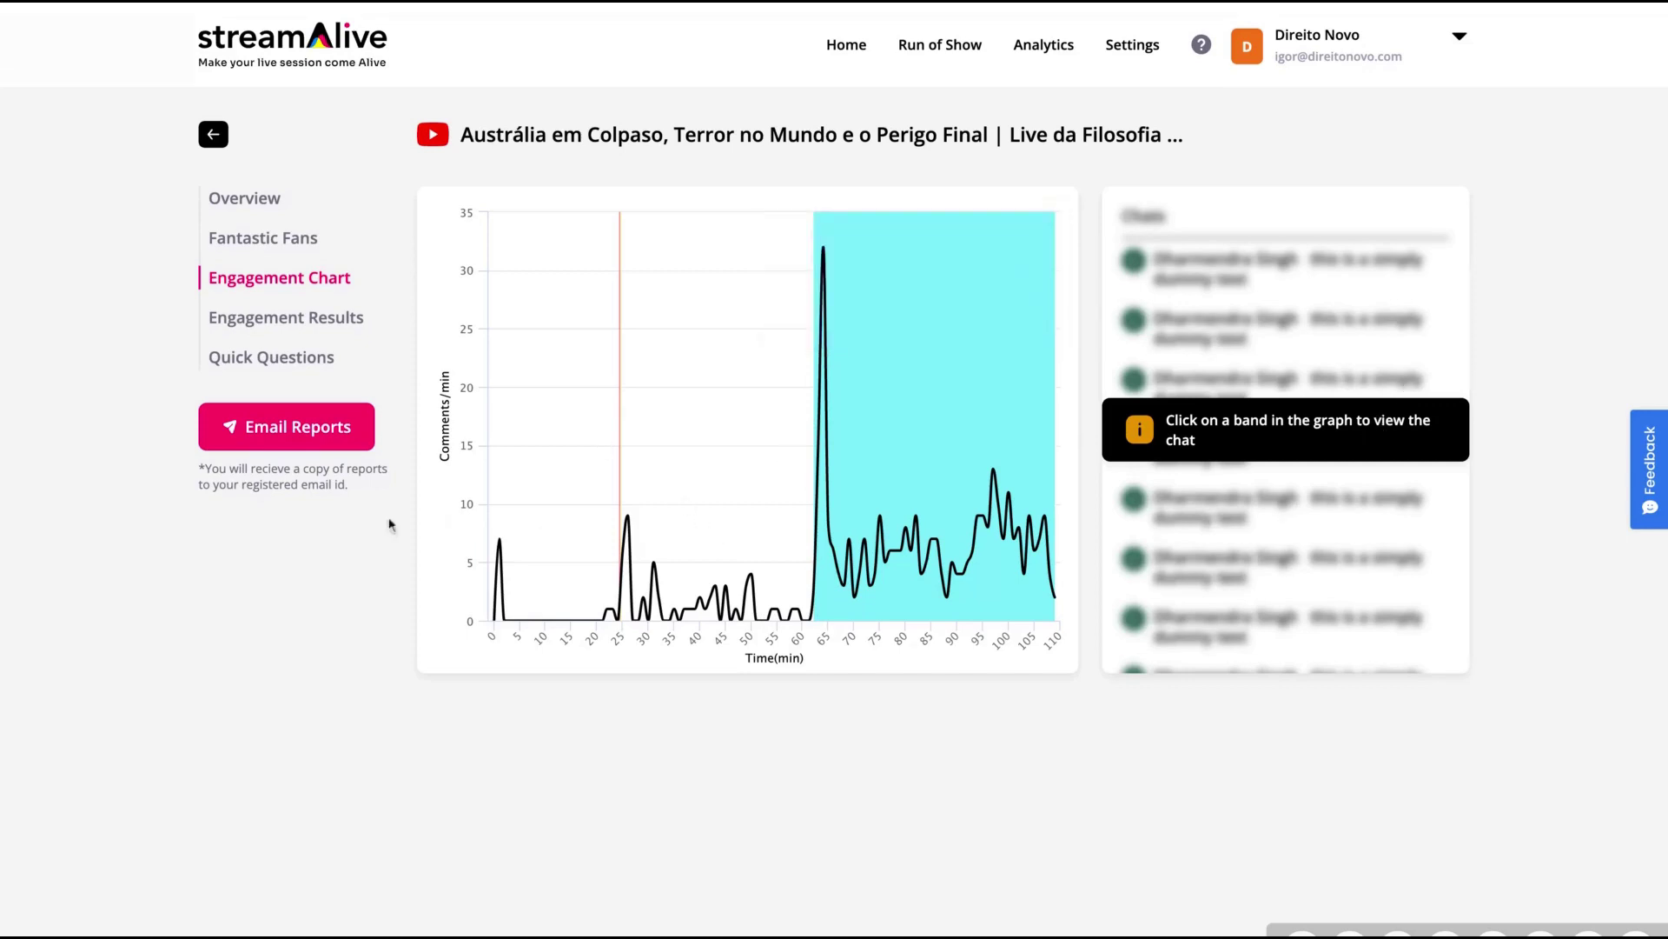
Review the Engagement Results and Power Poll results, then scroll through the audience's Quick Questions.
left_click(313, 320)
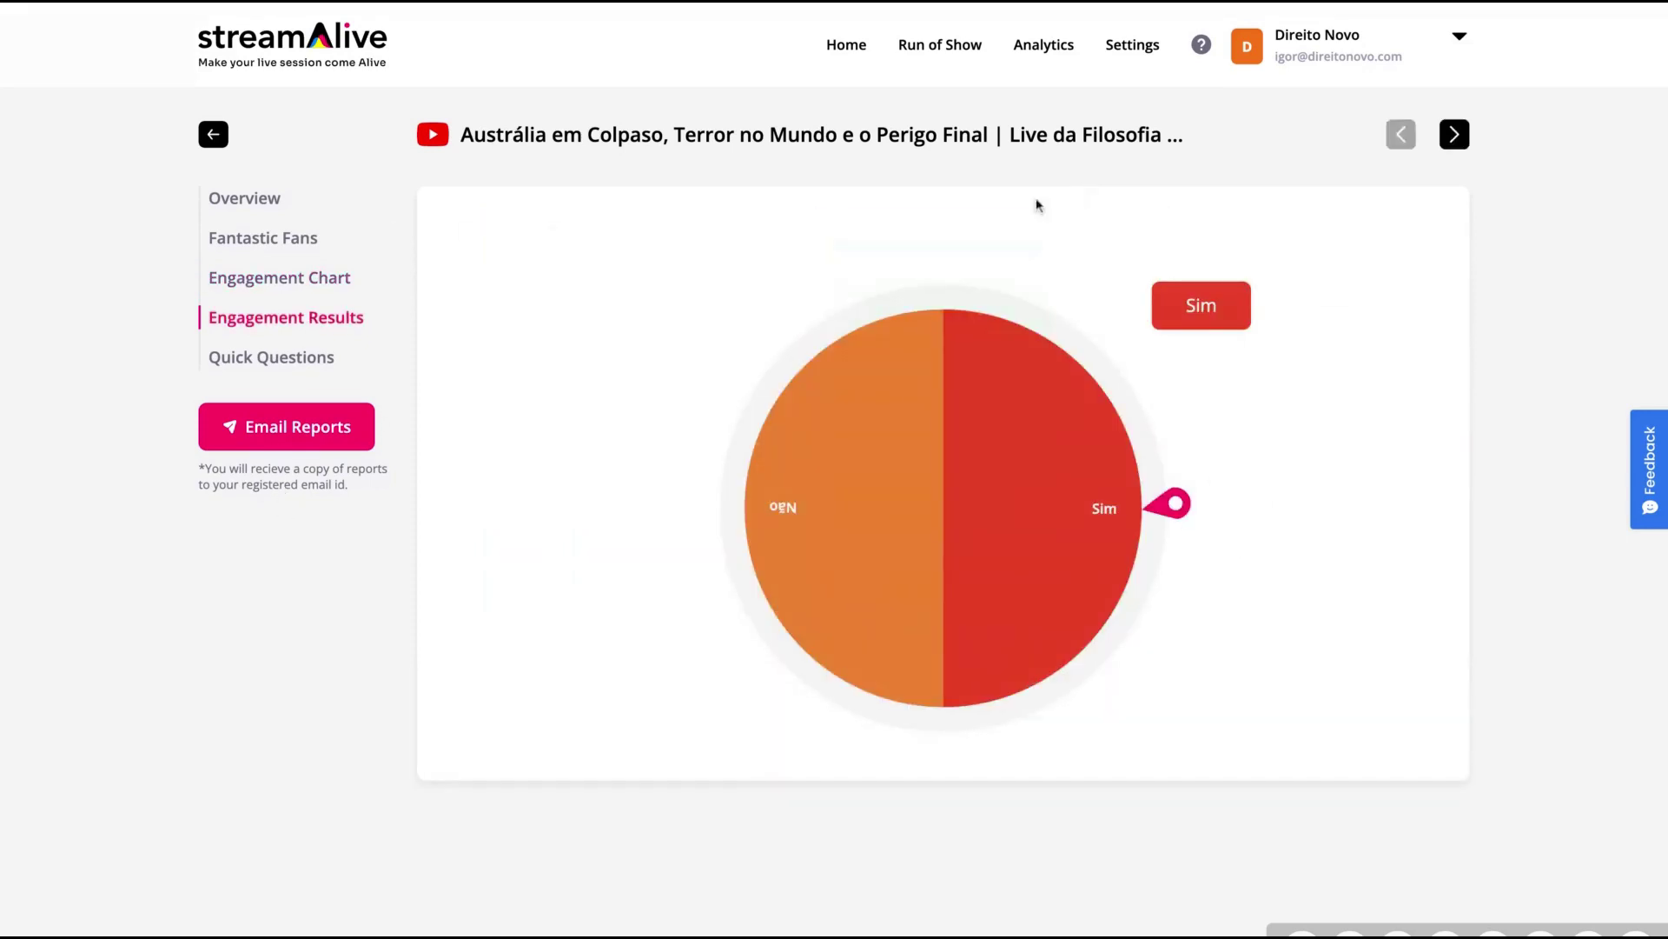
left_click(1455, 134)
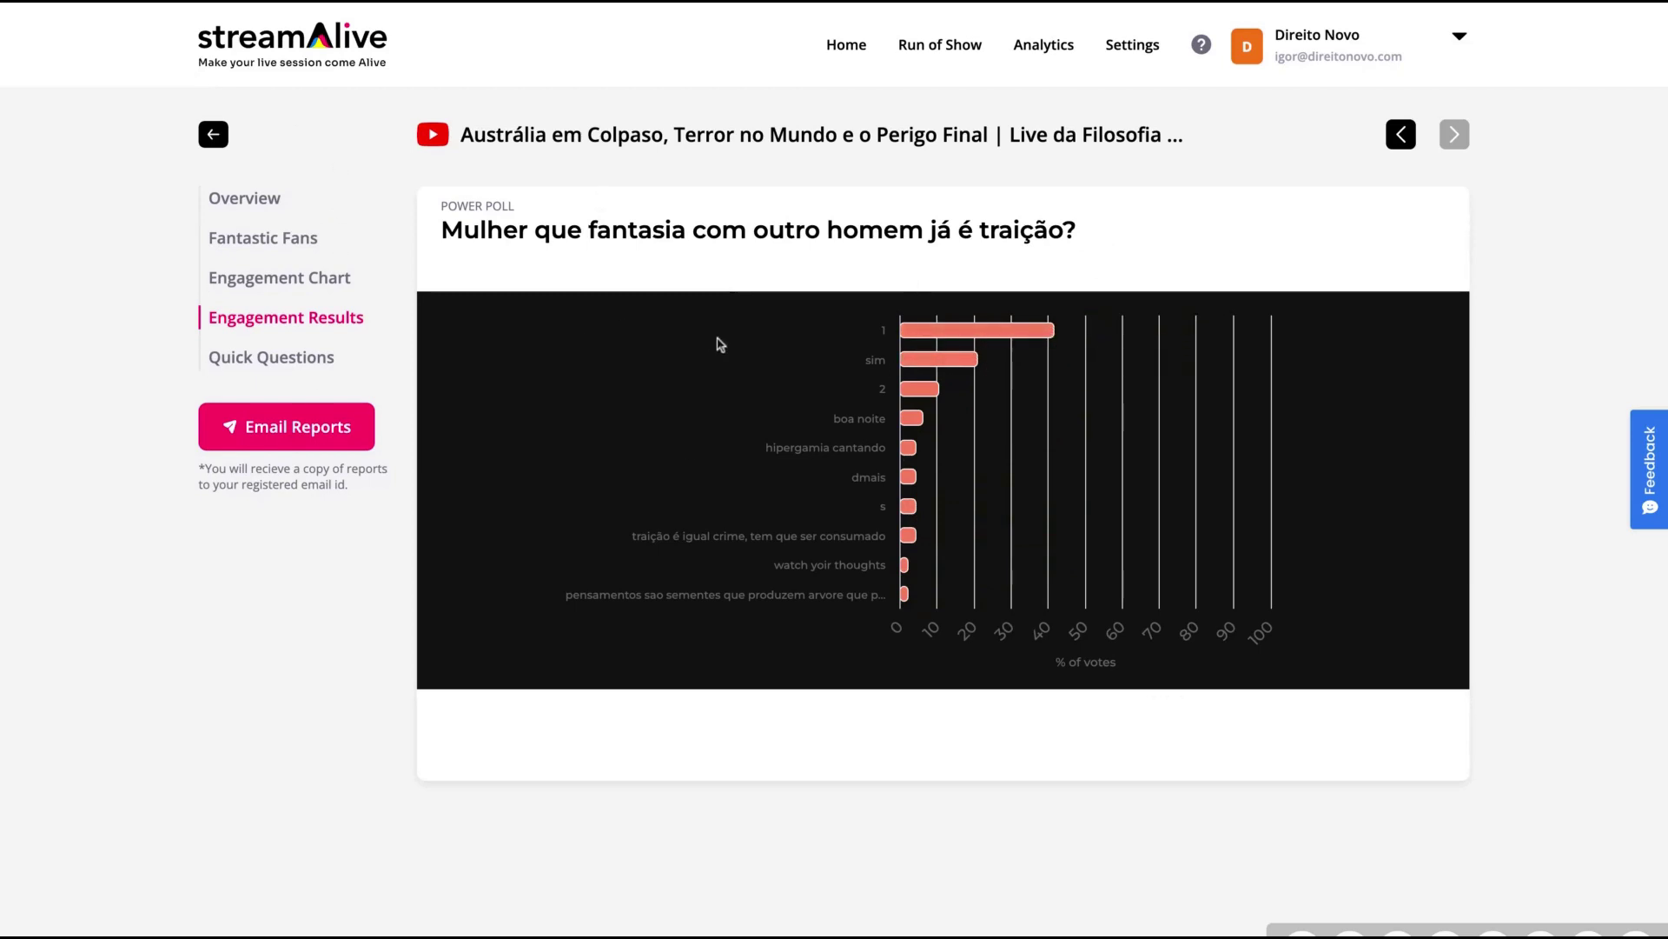
mouse_move(977, 329)
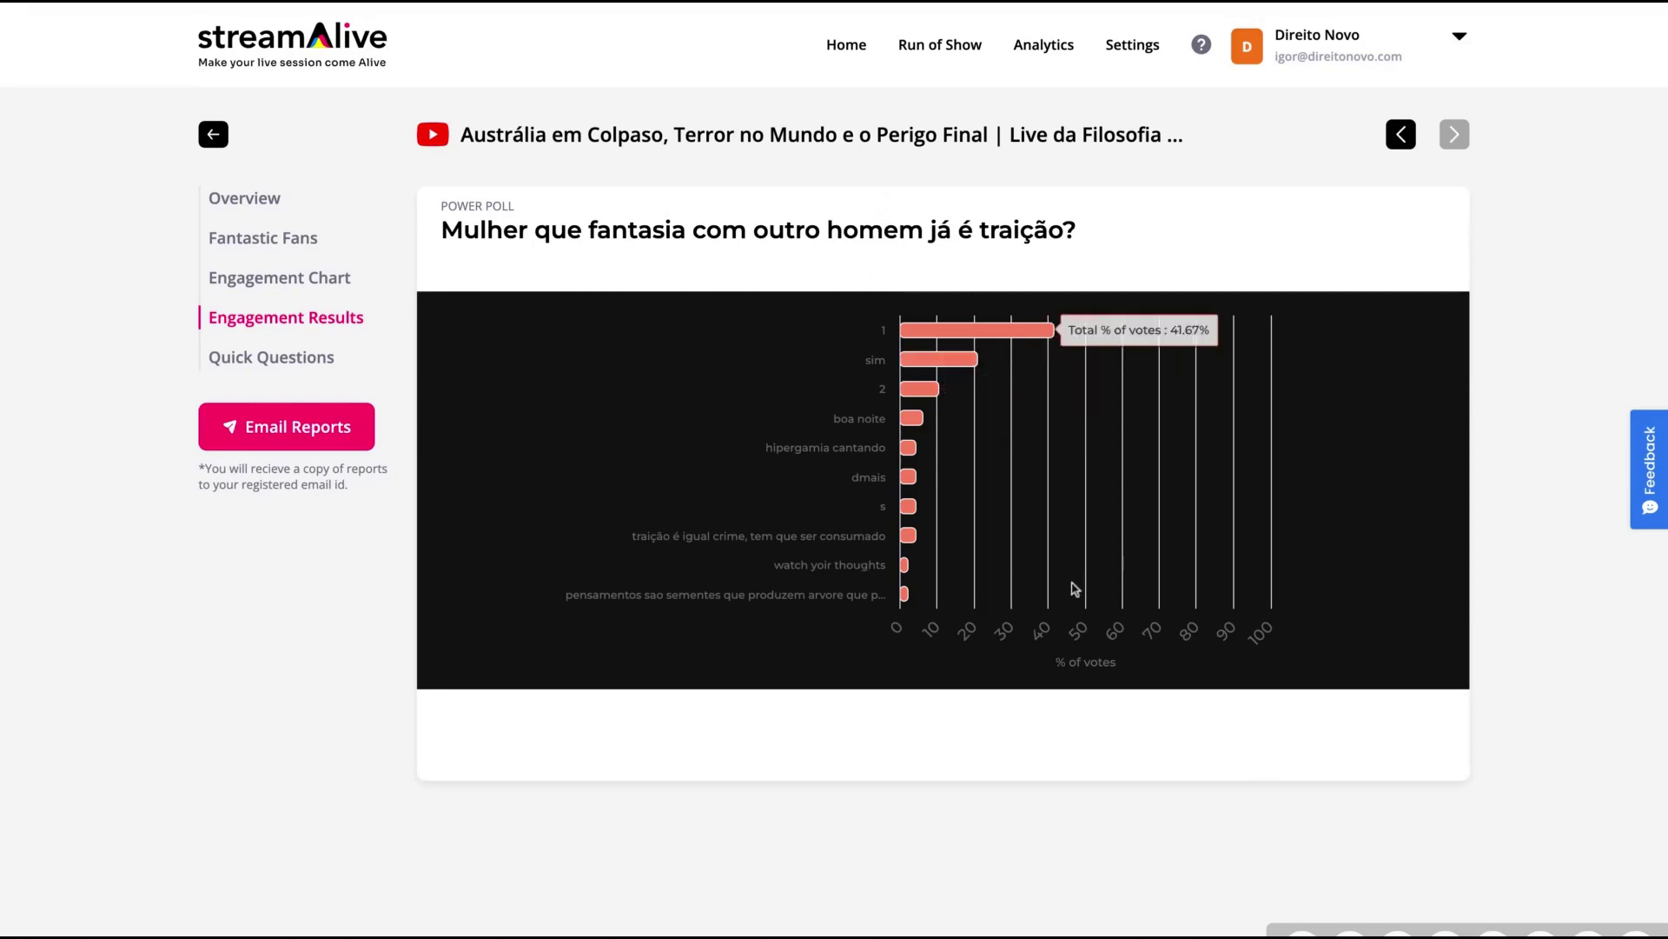
left_click(217, 357)
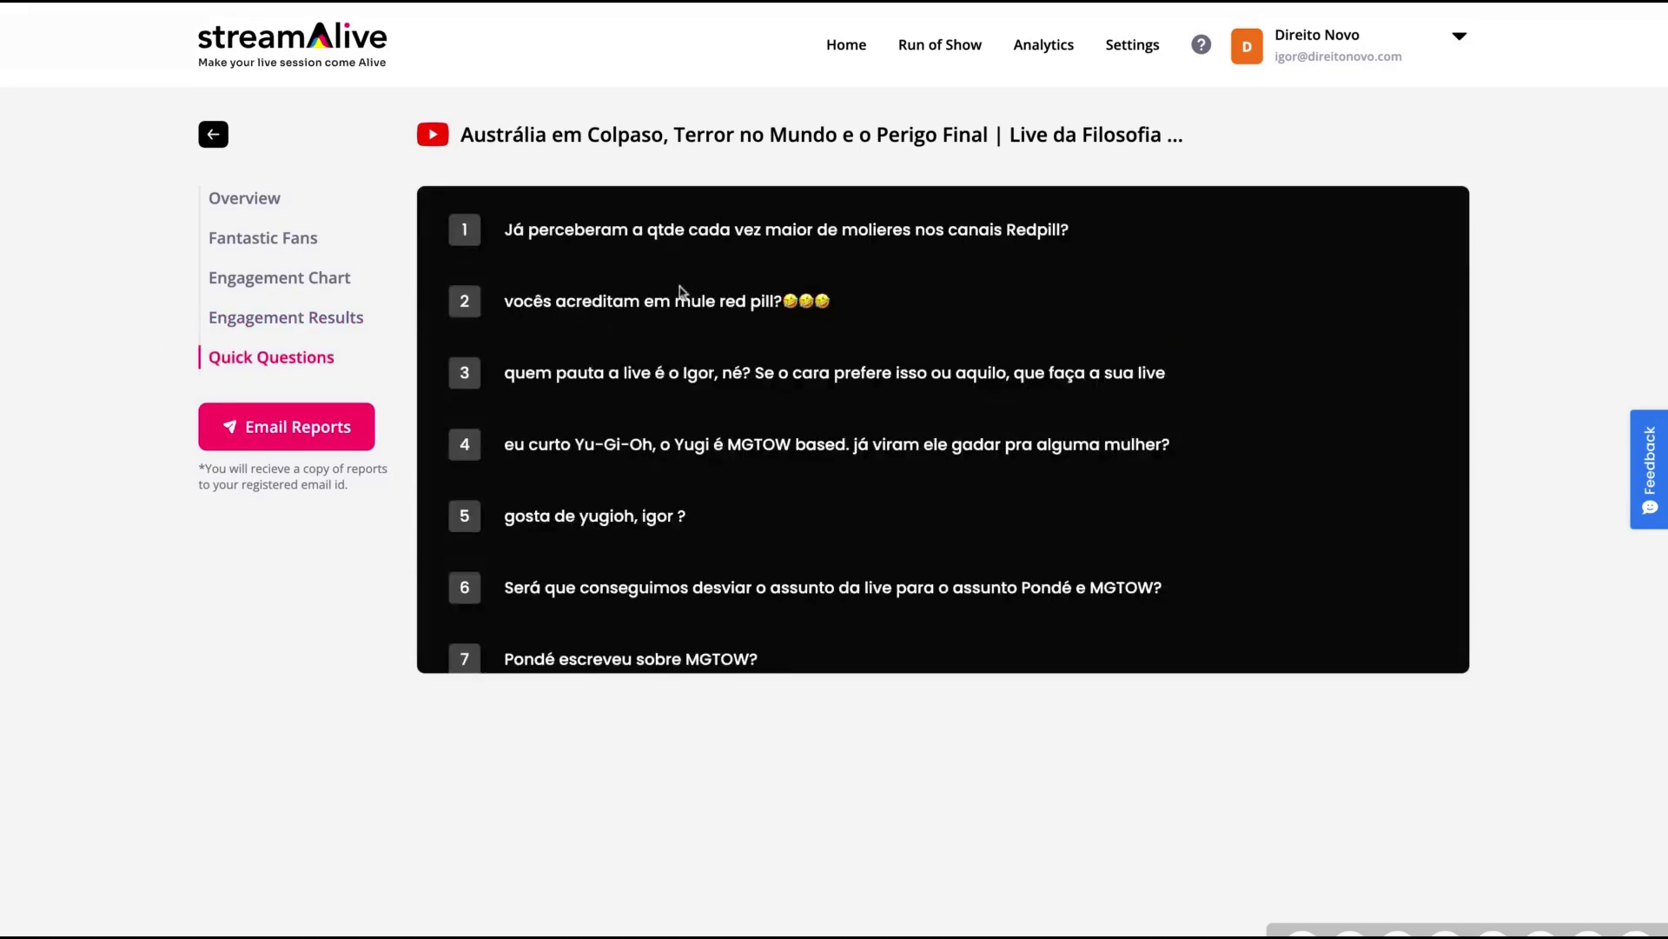
scroll(713, 420, "down", 1)
scroll(720, 417, "down", 2)
scroll(608, 444, "down", 2)
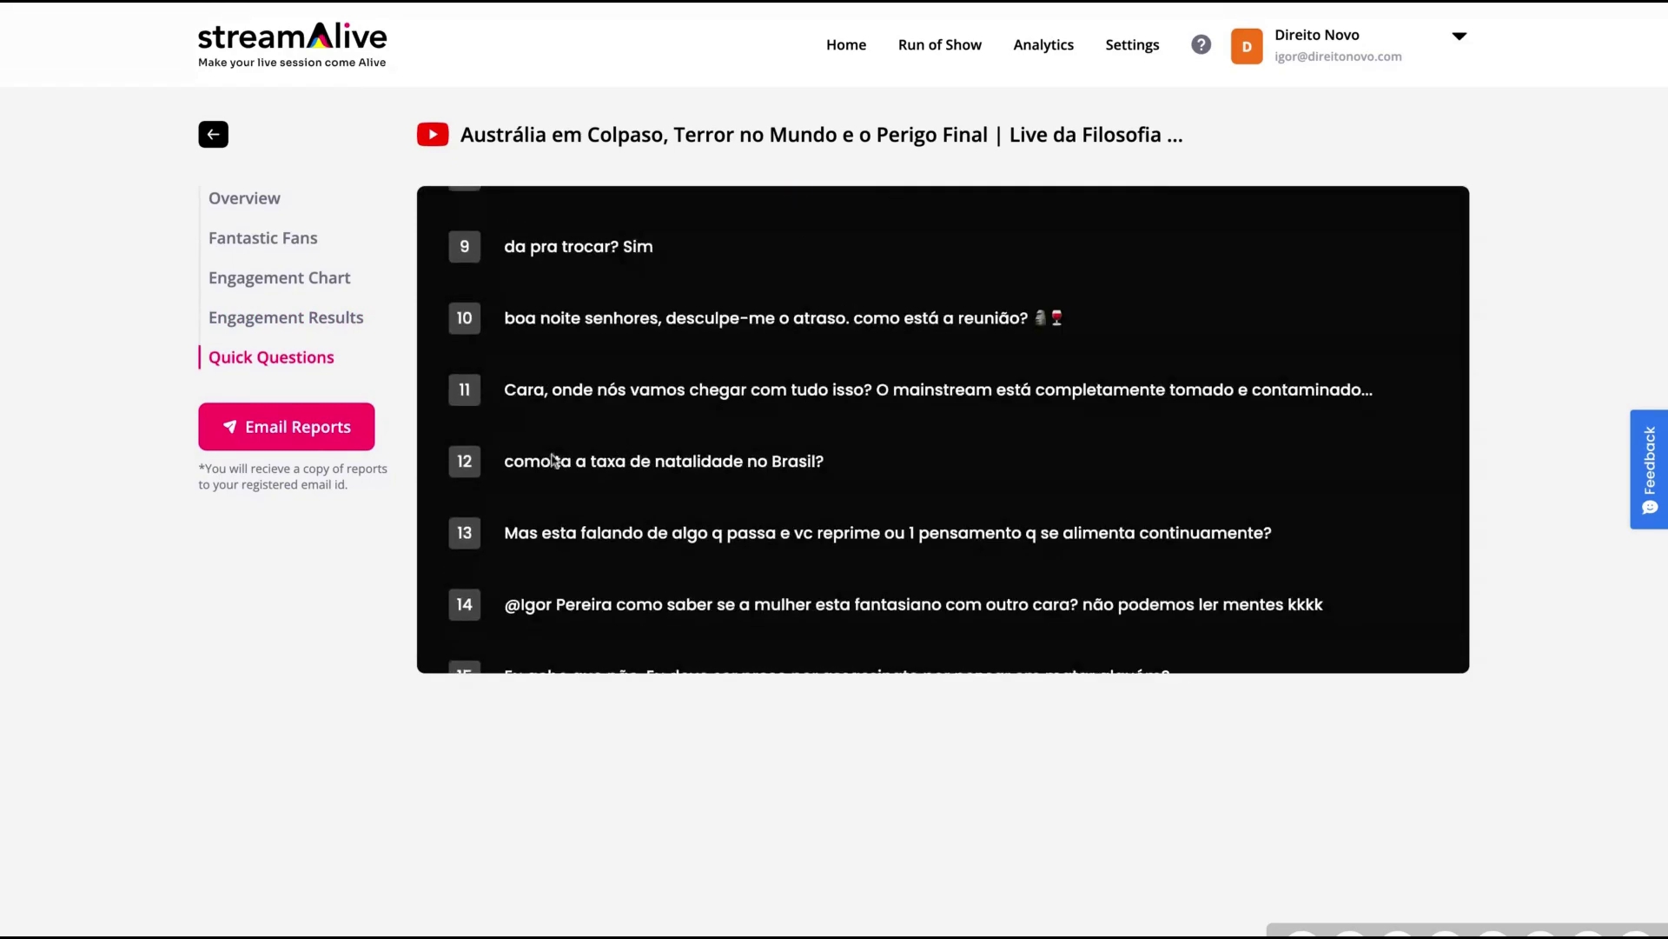
scroll(780, 505, "down", 1)
scroll(1087, 515, "down", 2)
scroll(689, 532, "down", 3)
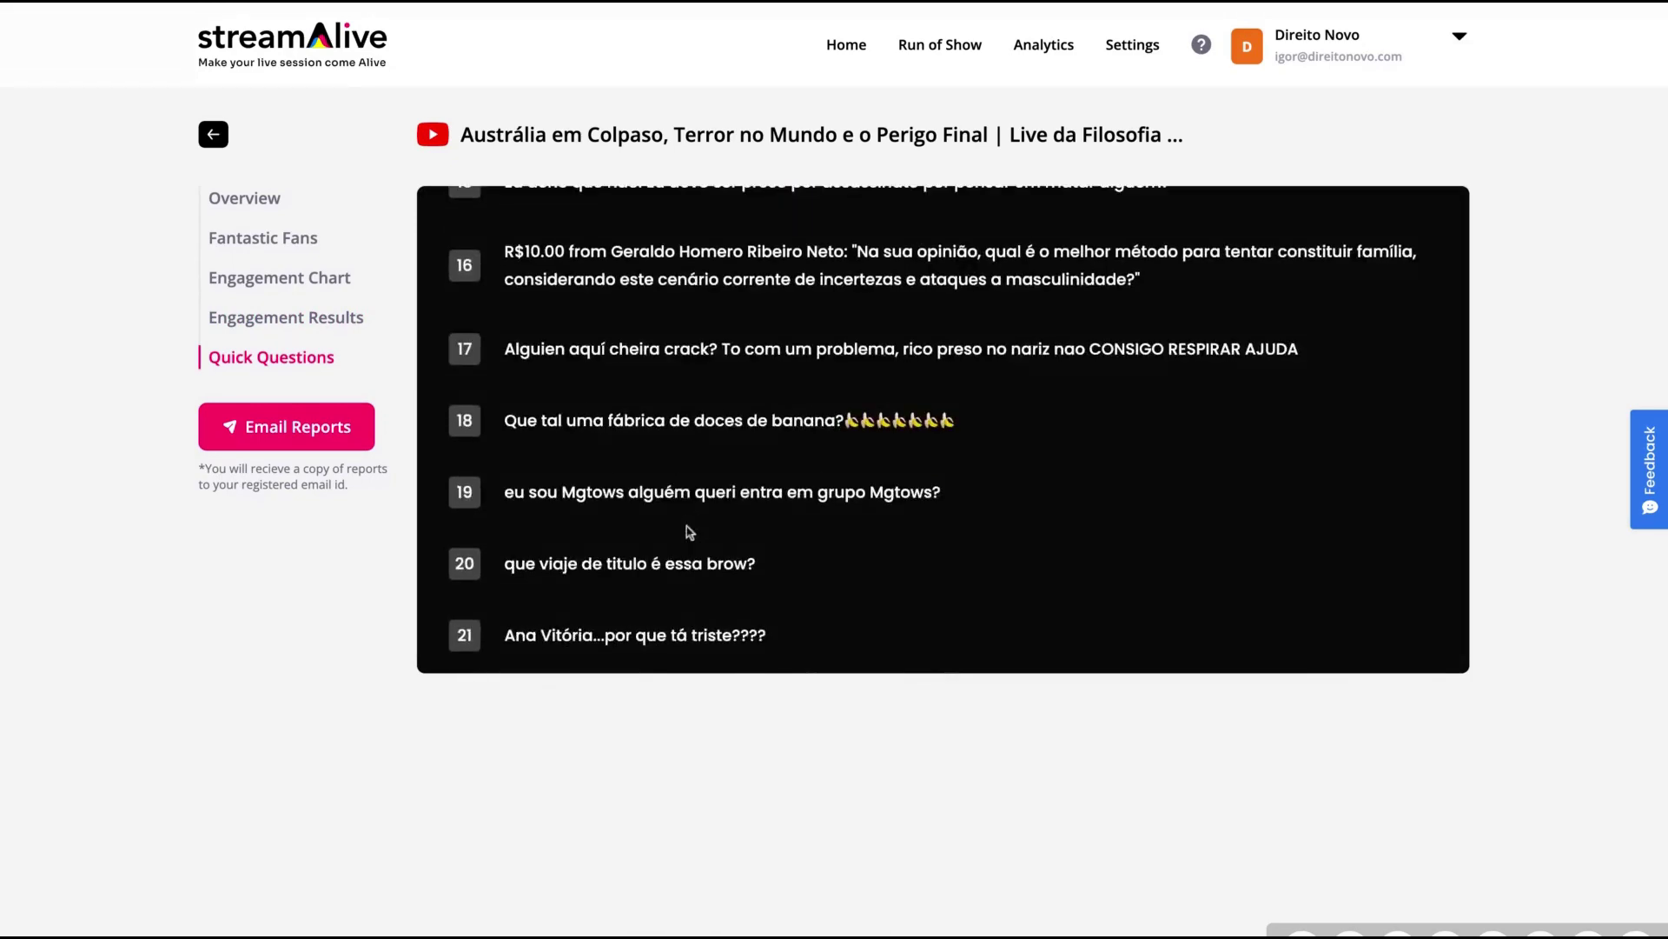
scroll(689, 531, "down", 3)
scroll(689, 532, "down", 3)
scroll(689, 532, "down", 1)
scroll(688, 531, "down", 3)
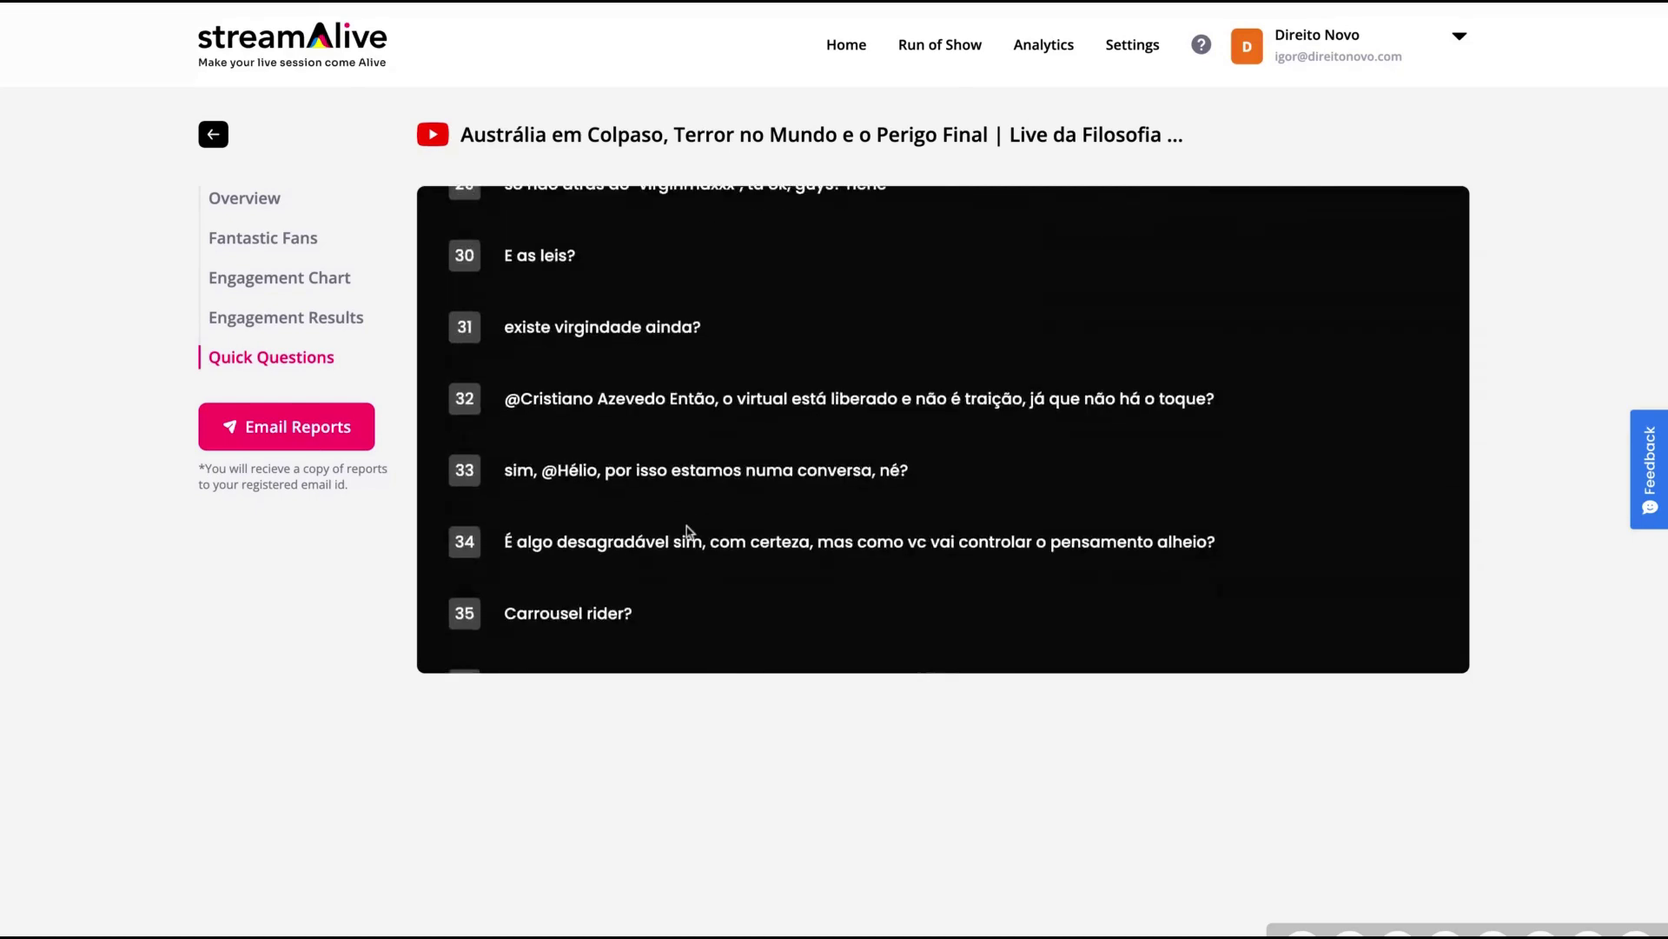
scroll(689, 530, "down", 3)
left_click(834, 48)
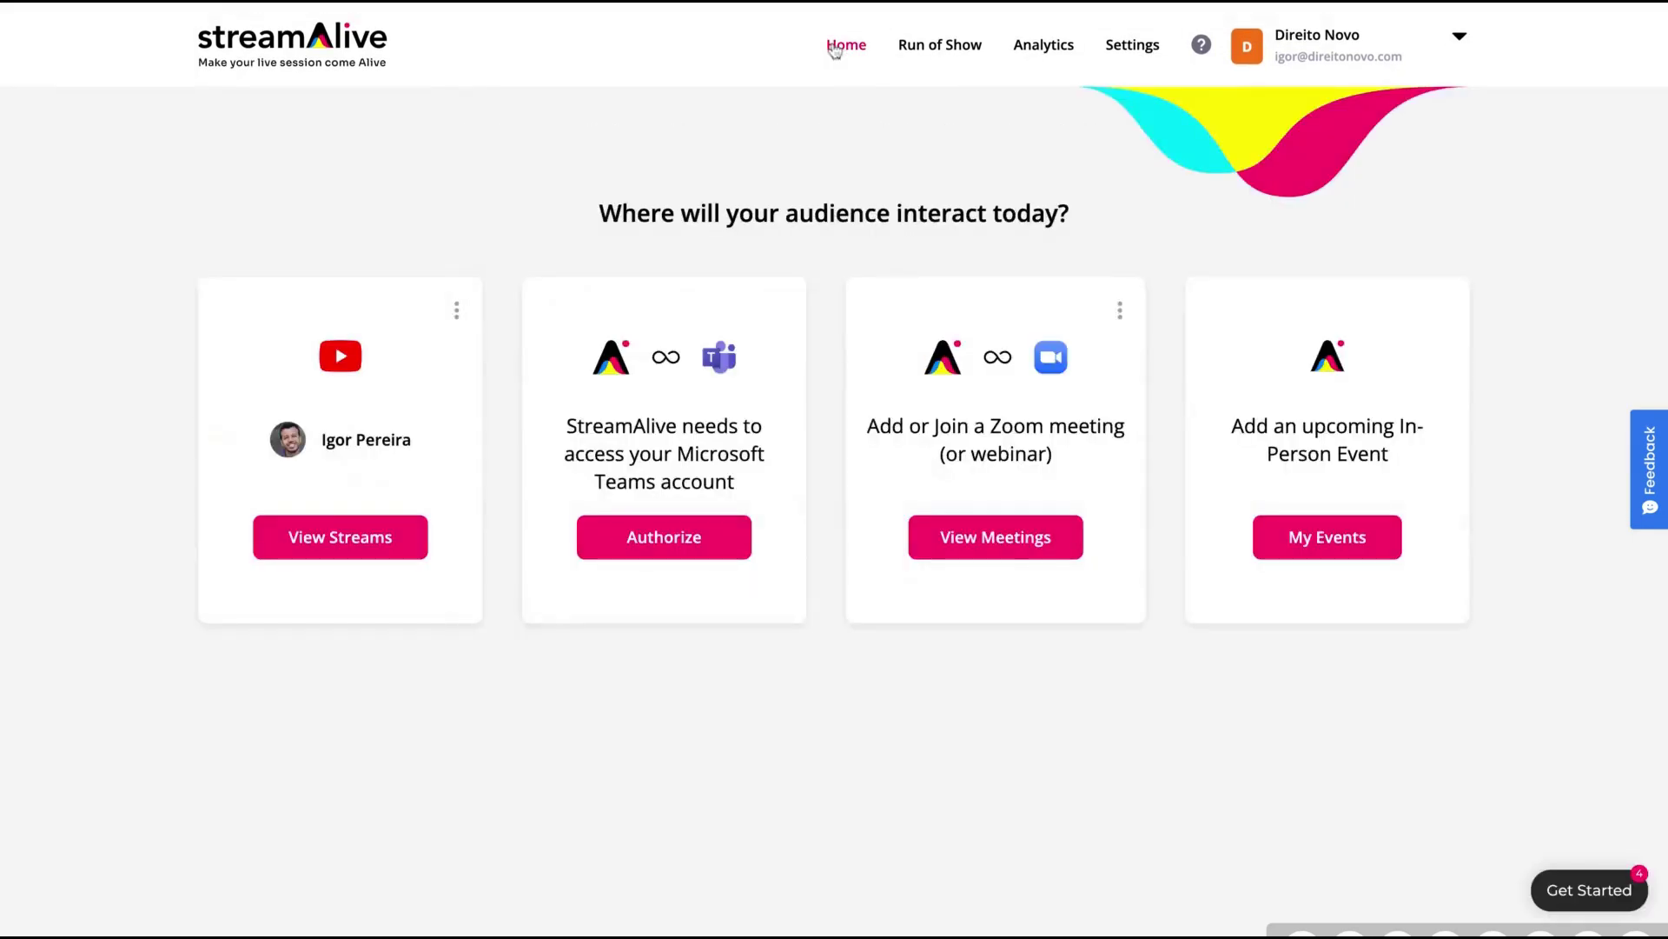